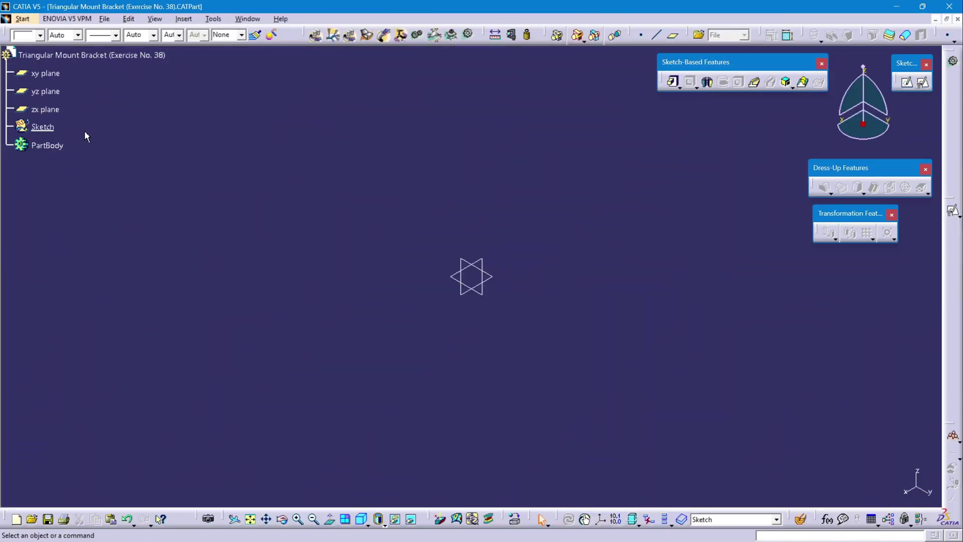
Make Sketch the in-work object and pick the yz plane as the sketch support.
{"action": "left_click", "coordinate": [100, 207]}
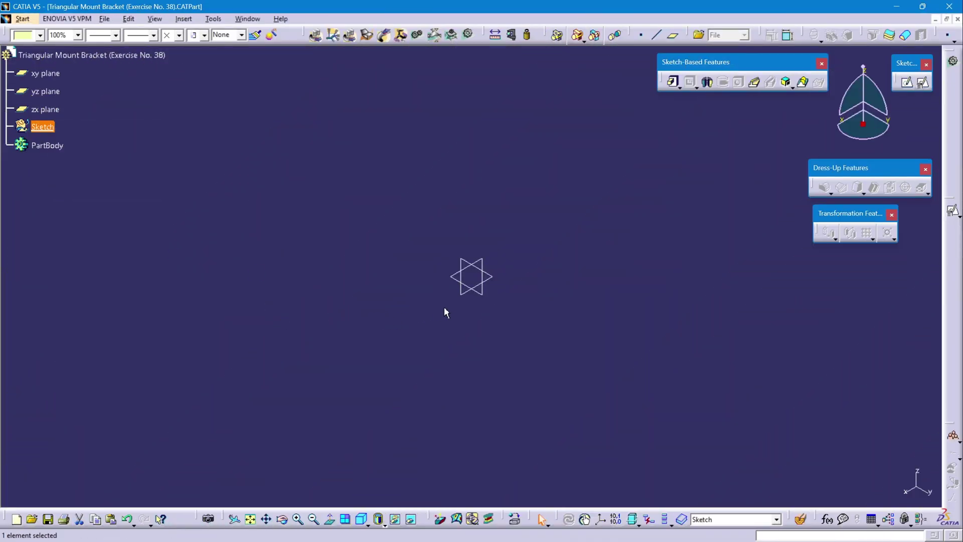
{"action": "left_click", "coordinate": [489, 299]}
{"action": "left_click", "coordinate": [48, 108], "text": "ctrl"}
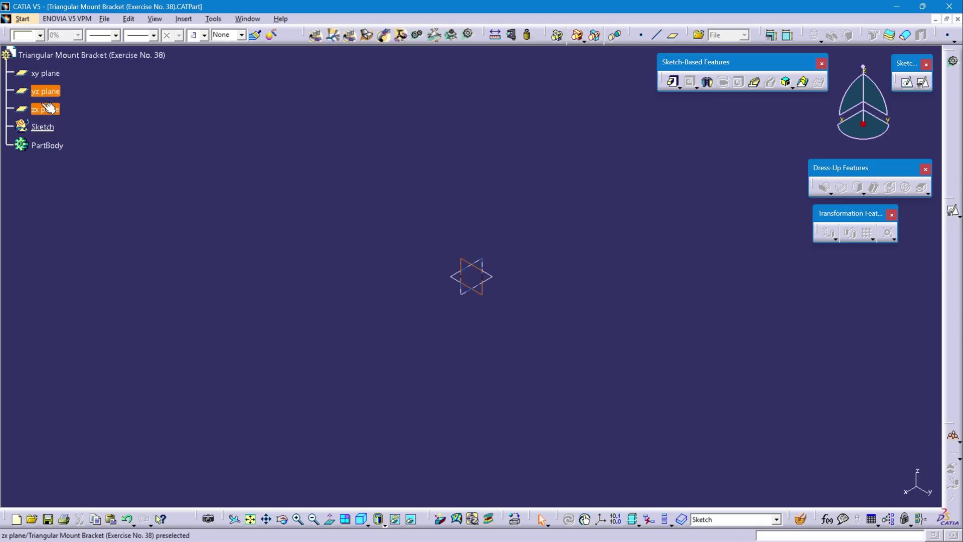
Open a positioned sketch on the yz plane and draw a circle centred at the origin.
{"action": "left_click", "coordinate": [923, 81]}
{"action": "left_click", "coordinate": [868, 488]}
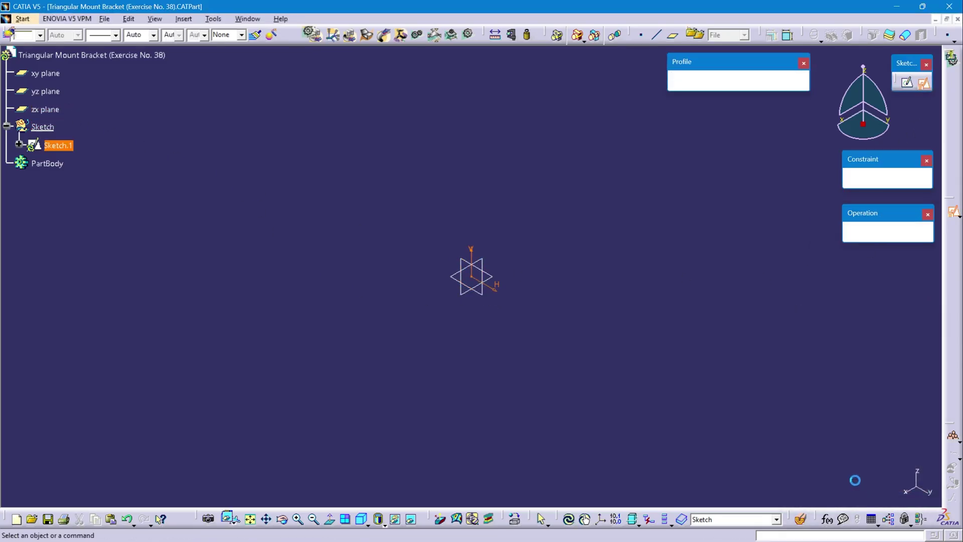
{"action": "left_click", "coordinate": [716, 81]}
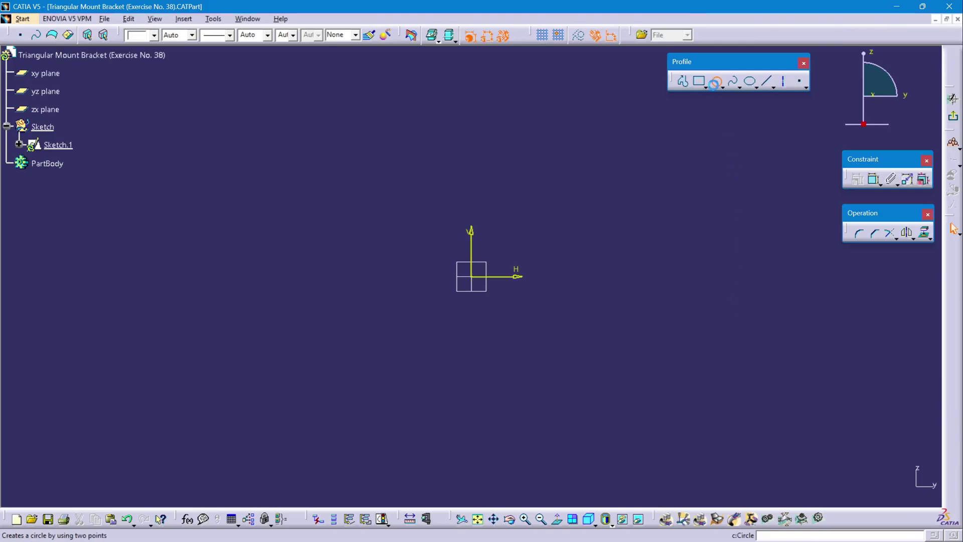
{"action": "left_click", "coordinate": [472, 277]}
{"action": "left_click", "coordinate": [535, 213]}
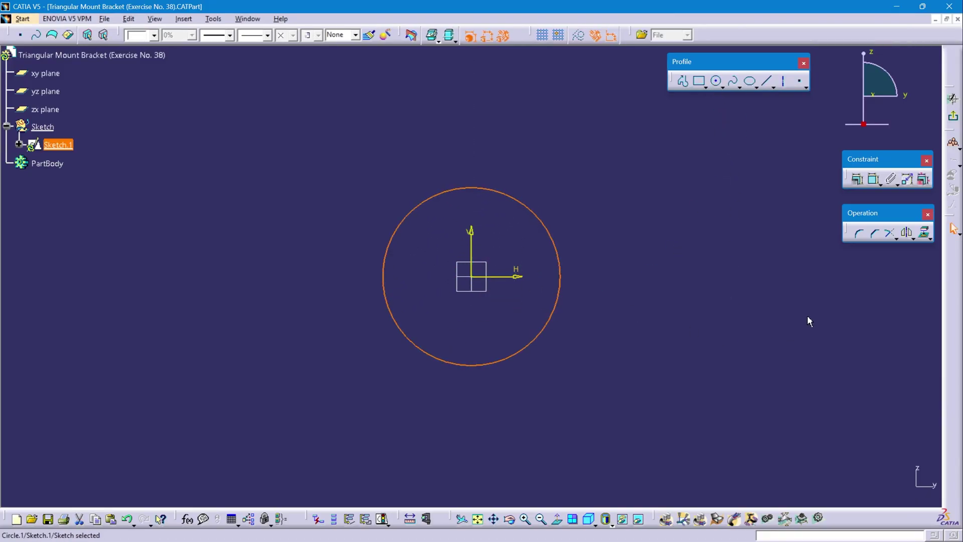
Constrain the circle to a 68 mm diameter and fit it in view.
{"action": "left_click", "coordinate": [875, 179]}
{"action": "left_click", "coordinate": [557, 254]}
{"action": "left_click", "coordinate": [670, 218]}
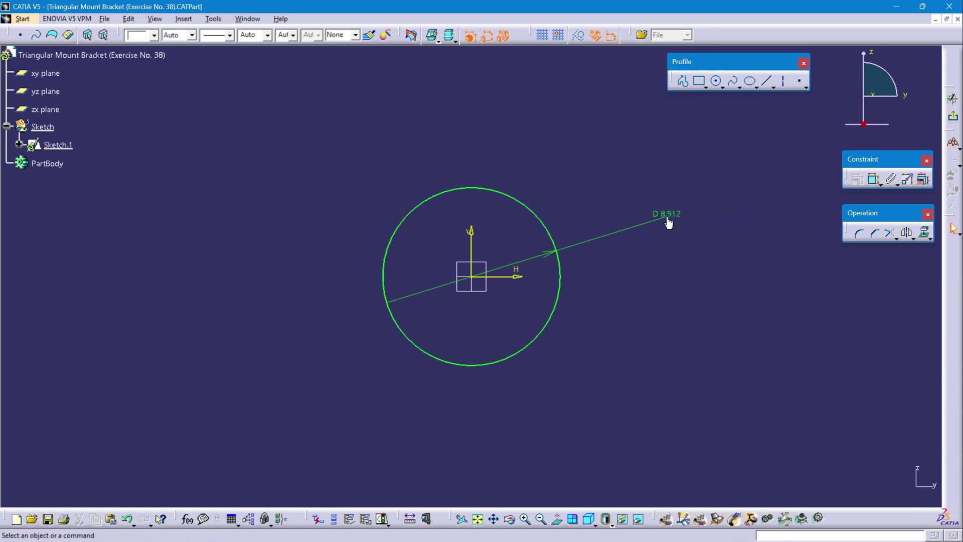
{"action": "double_click", "coordinate": [669, 218]}
{"action": "type", "text": "6"}
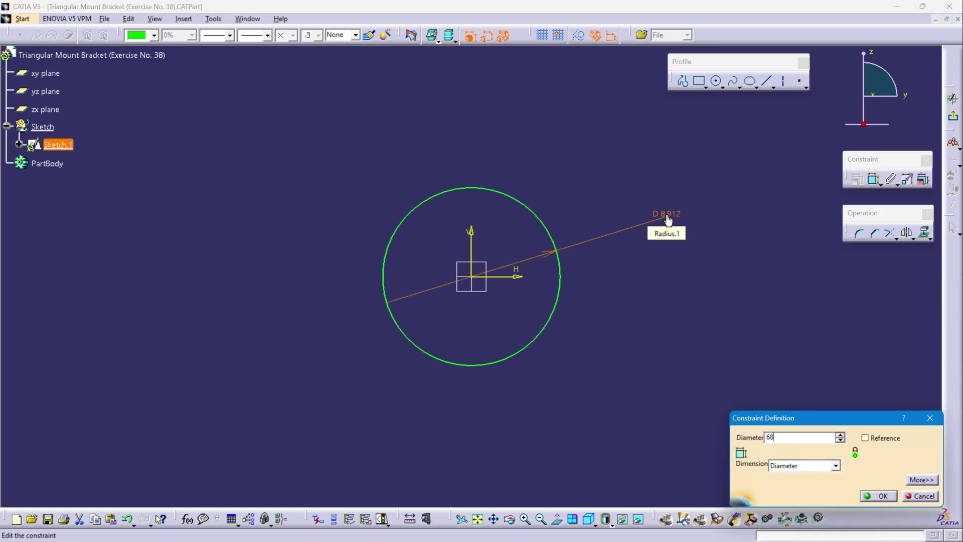
{"action": "type", "text": "8"}
{"action": "key", "text": "Return"}
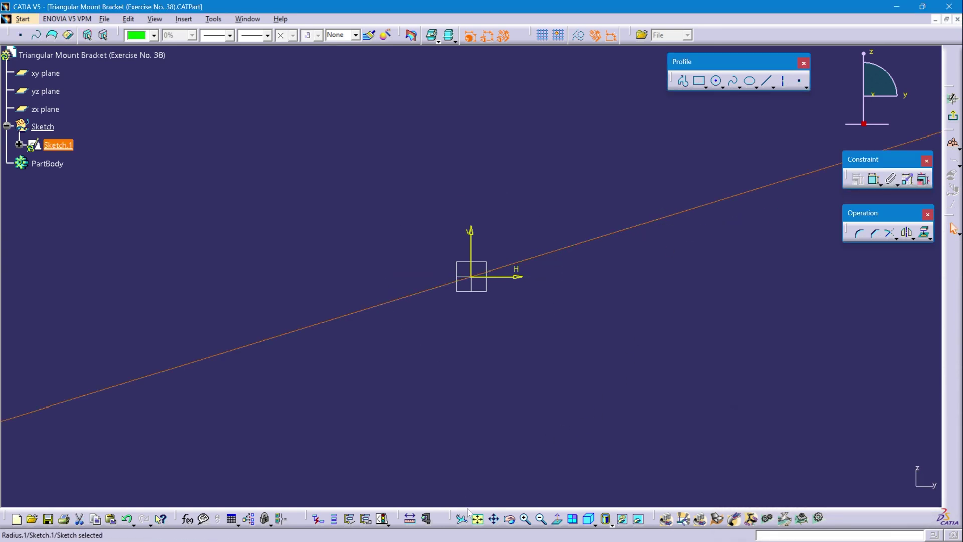
{"action": "left_click", "coordinate": [480, 520]}
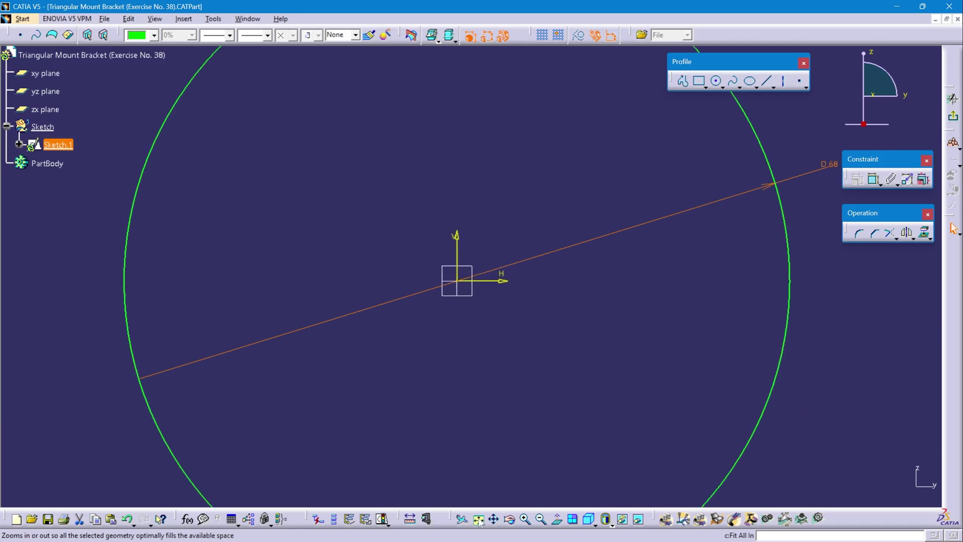
{"action": "left_click", "coordinate": [543, 330]}
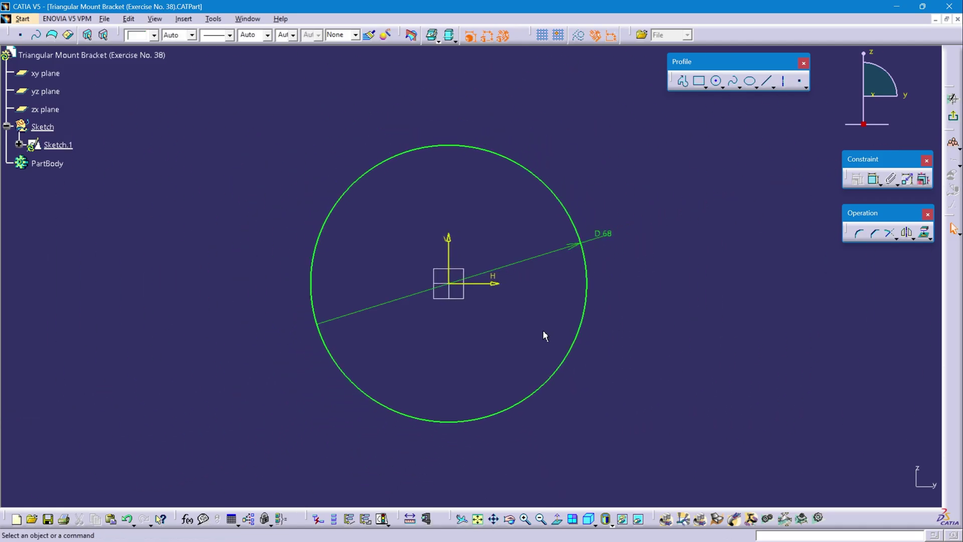
Draw a closed arm profile running right from the top of the circle.
{"action": "left_click", "coordinate": [683, 80]}
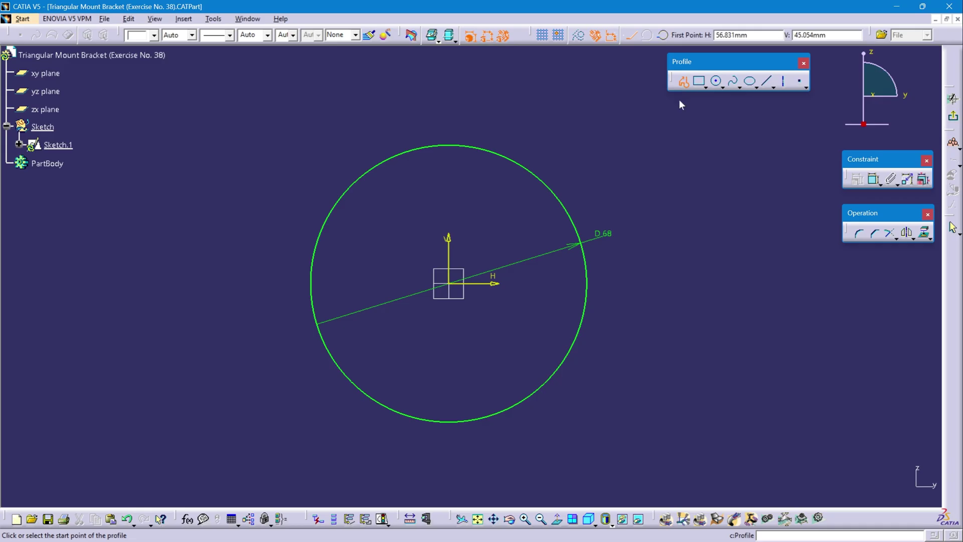
{"action": "left_click", "coordinate": [453, 145]}
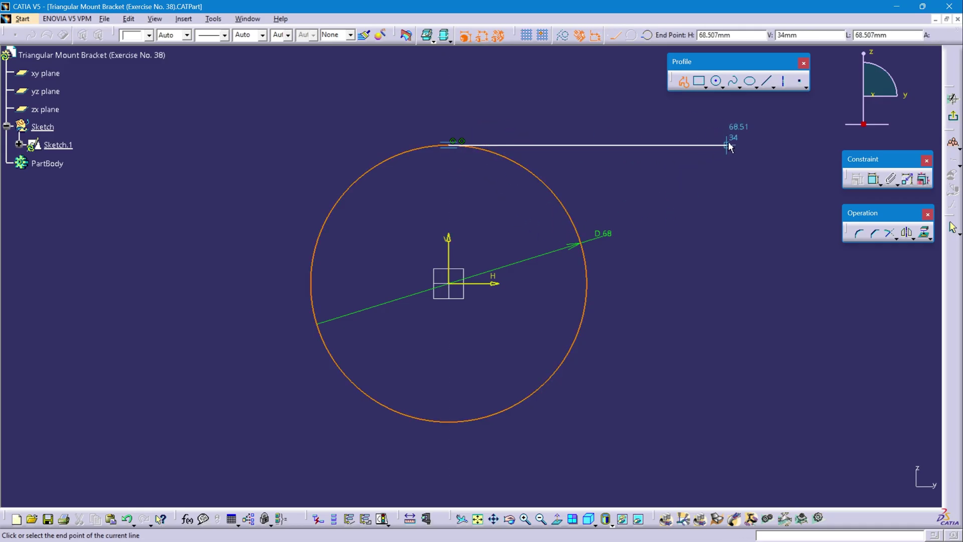
{"action": "left_click", "coordinate": [730, 182]}
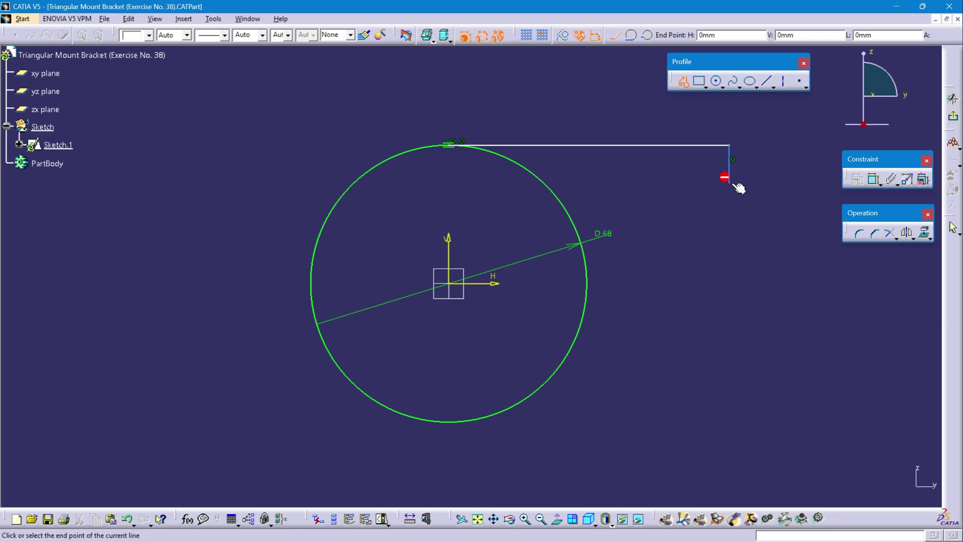
{"action": "left_click", "coordinate": [546, 181]}
{"action": "left_click", "coordinate": [683, 81]}
{"action": "left_click", "coordinate": [723, 295]}
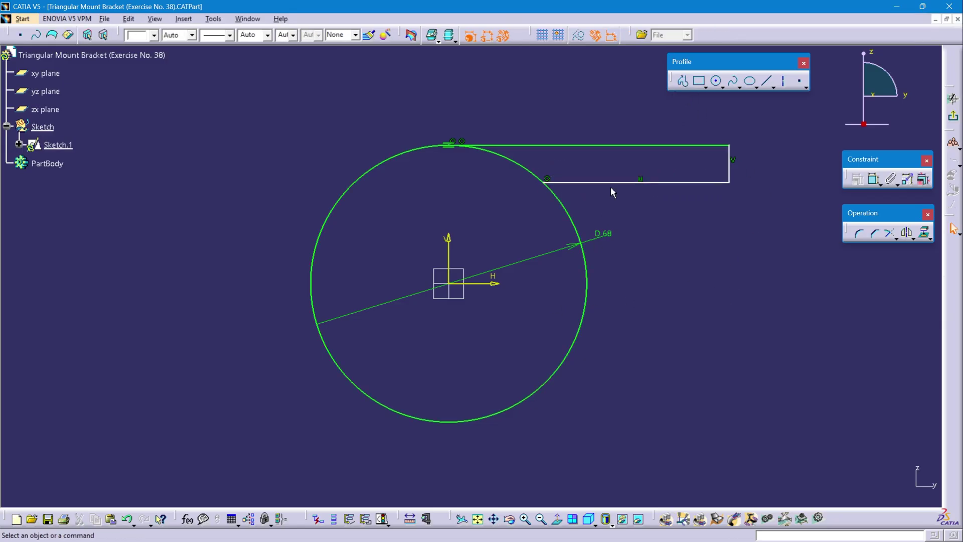
Dimension the arm's right edge 60 mm from the vertical axis and its height 9 mm.
{"action": "left_click", "coordinate": [874, 179]}
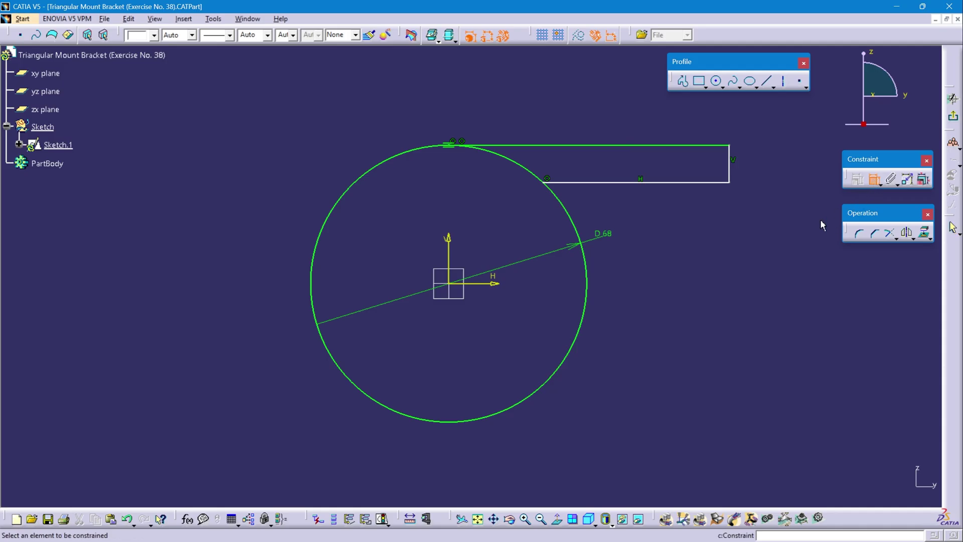
{"action": "left_click", "coordinate": [731, 170]}
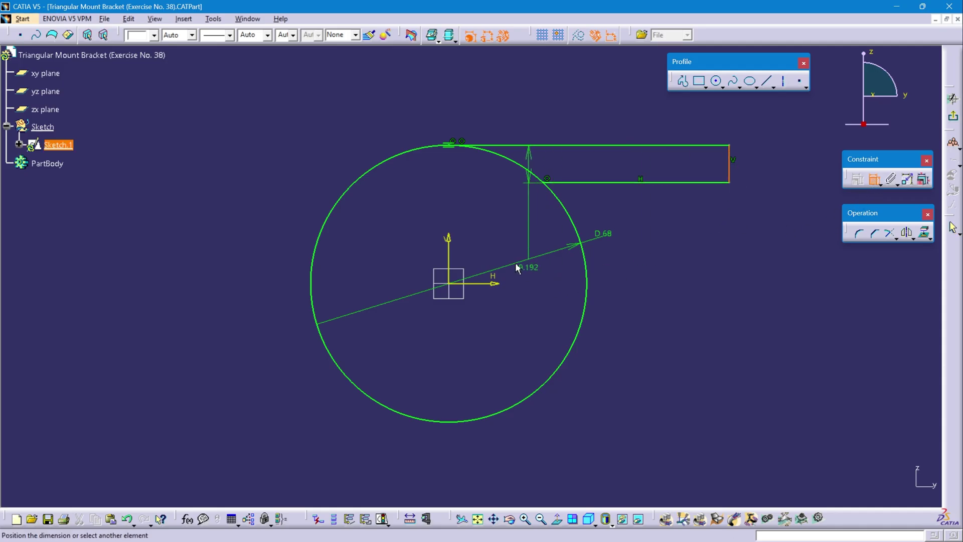
{"action": "left_click", "coordinate": [457, 265]}
{"action": "left_click", "coordinate": [541, 107]}
{"action": "double_click", "coordinate": [546, 111]}
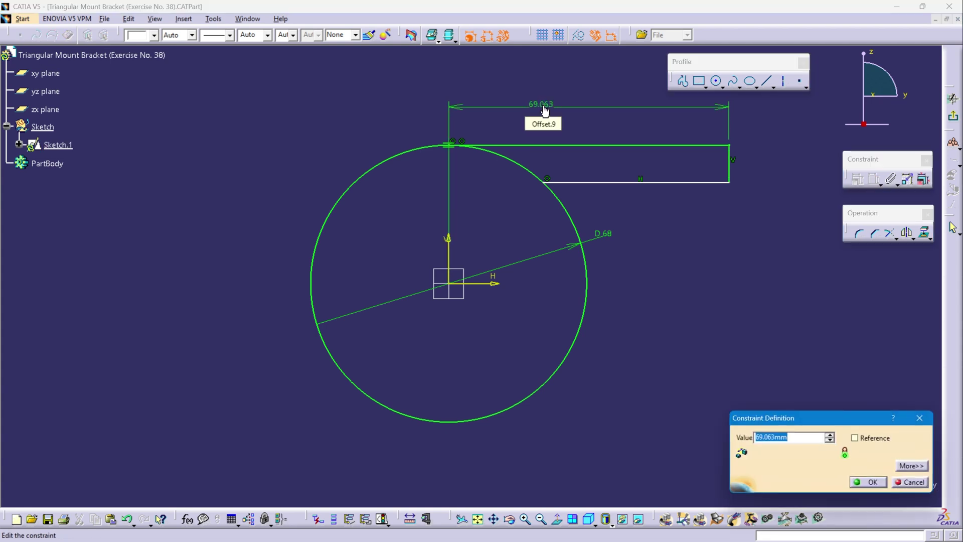
{"action": "type", "text": "60"}
{"action": "key", "text": "Return"}
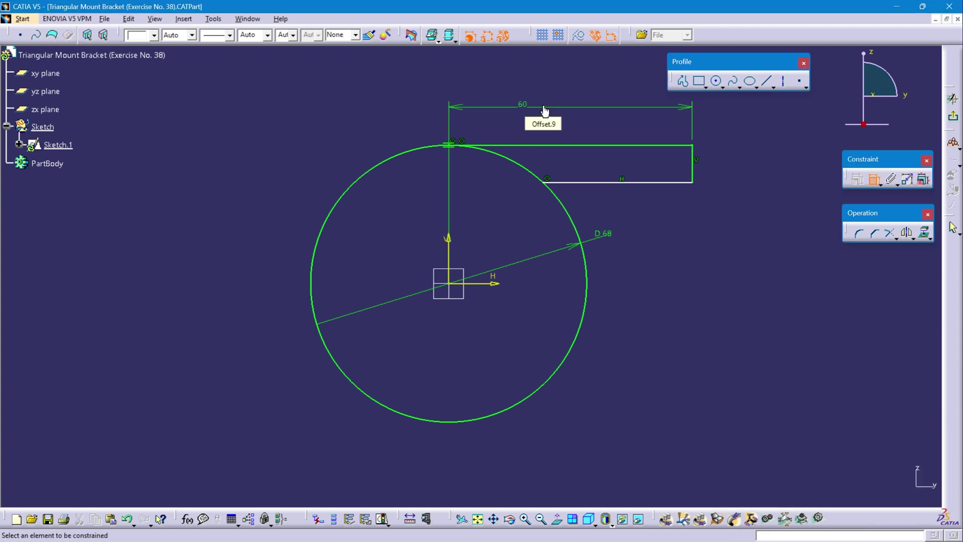
{"action": "left_click", "coordinate": [699, 173]}
{"action": "left_click", "coordinate": [736, 164]}
{"action": "double_click", "coordinate": [737, 168]}
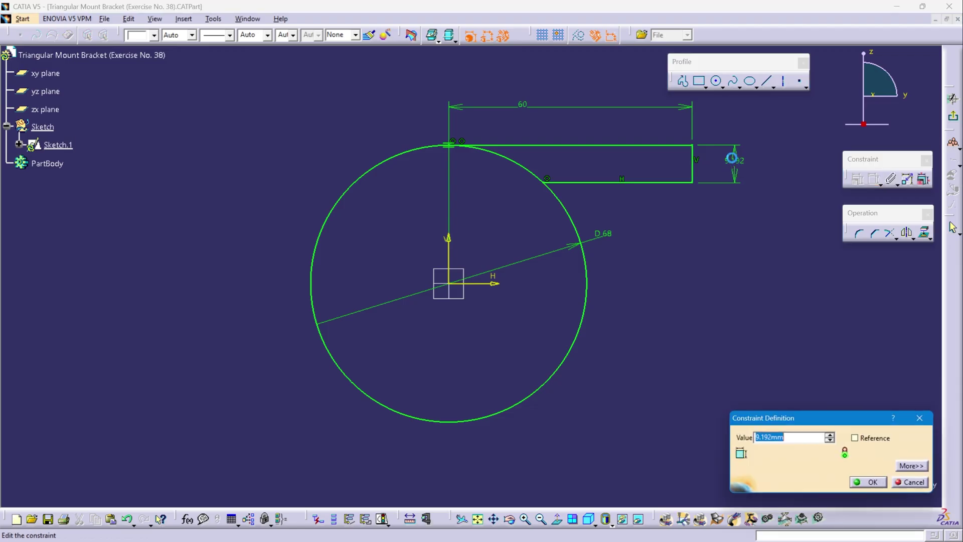
{"action": "type", "text": "9"}
{"action": "key", "text": "Return"}
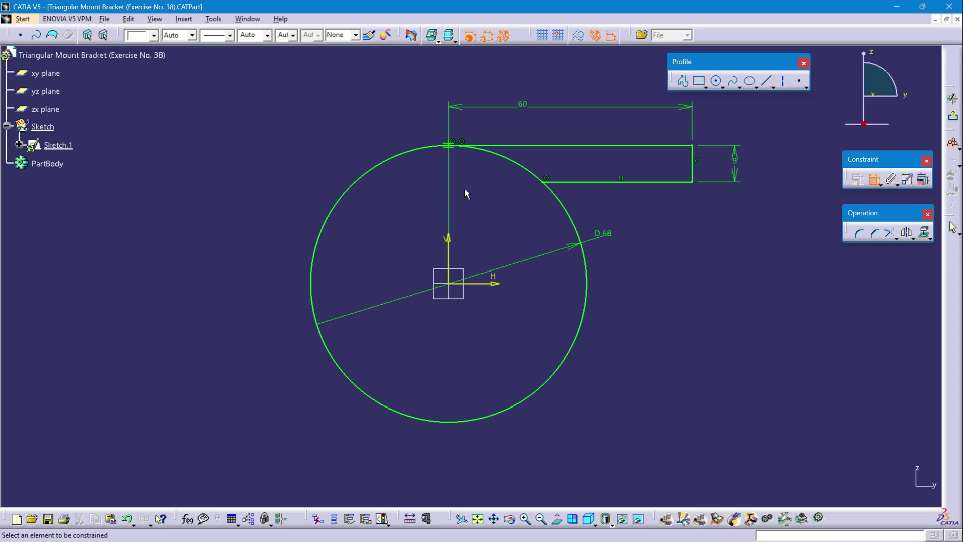
Quick-trim the circle arc inside the arm and exit the sketcher.
{"action": "left_click", "coordinate": [897, 238]}
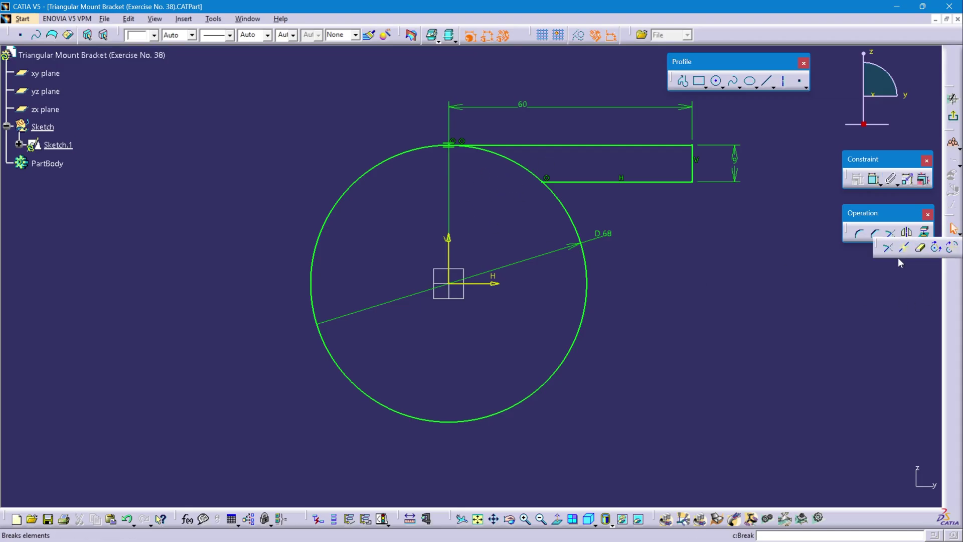
{"action": "left_click", "coordinate": [922, 249]}
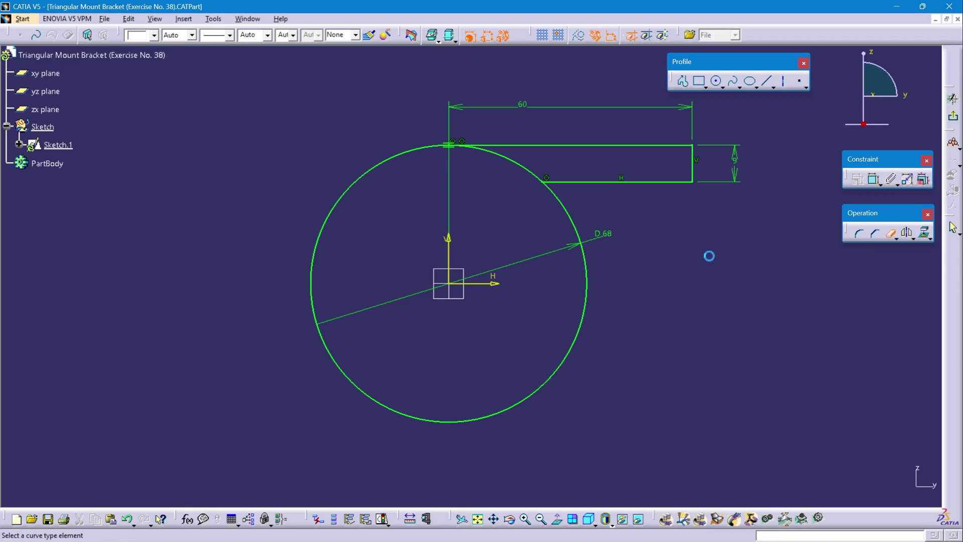
{"action": "left_click", "coordinate": [532, 170]}
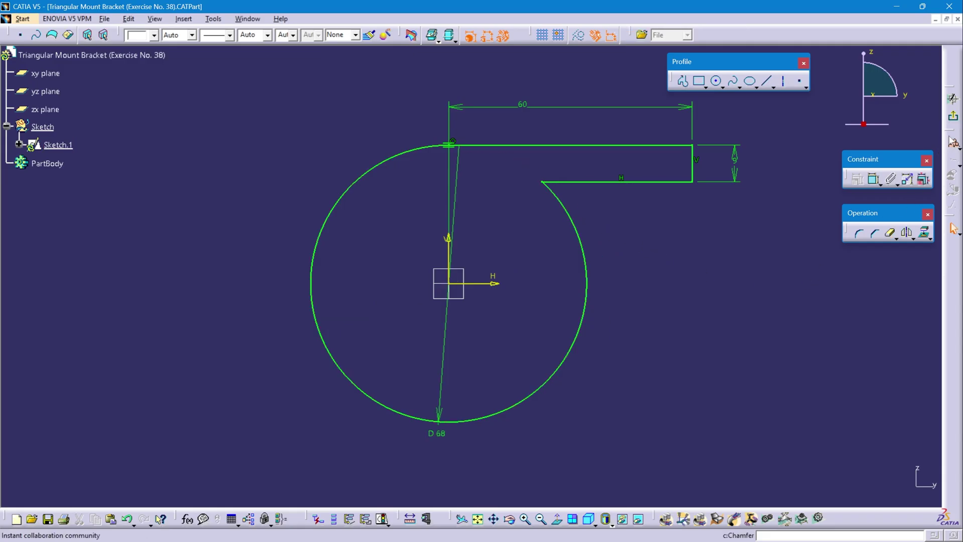
{"action": "left_click", "coordinate": [955, 118]}
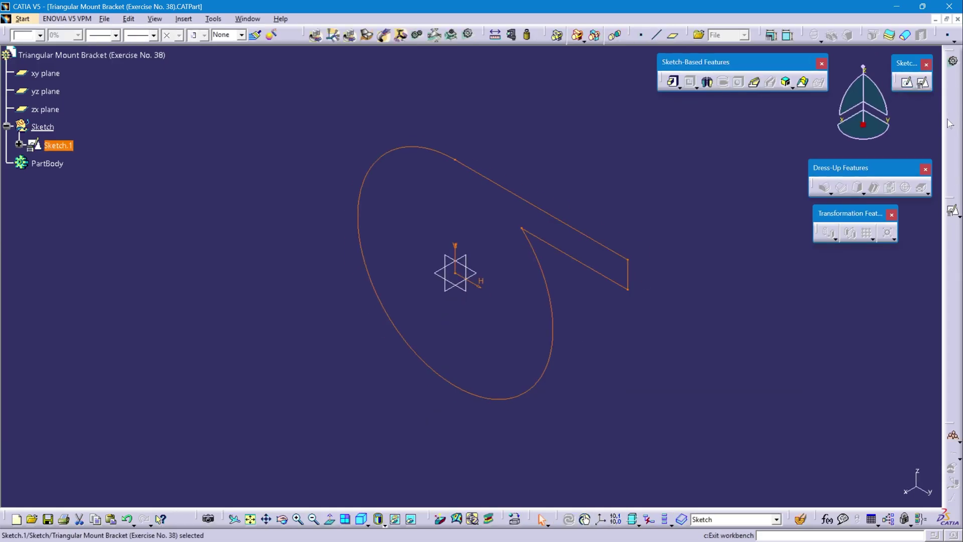
Insert a new body and rename it 'Shaft' through its properties.
{"action": "left_click", "coordinate": [143, 183]}
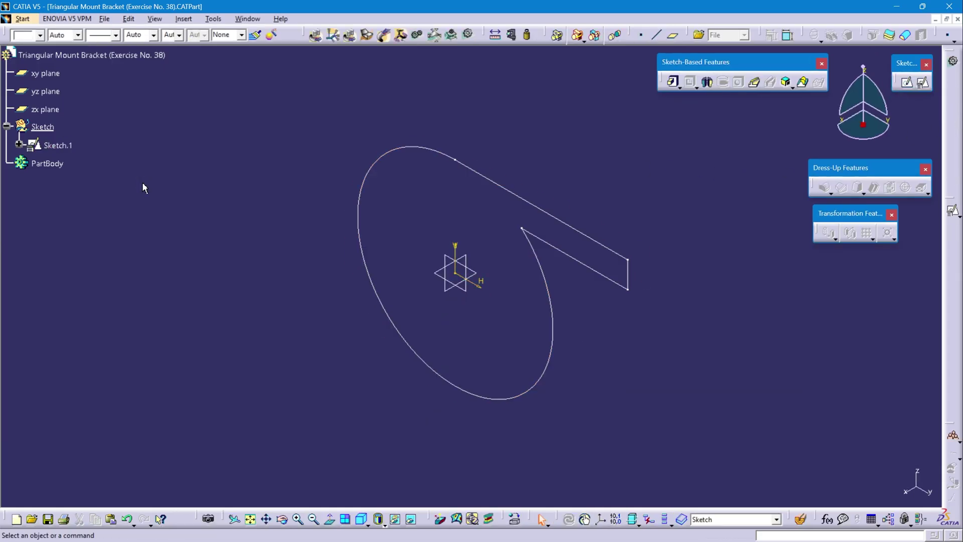
{"action": "left_click", "coordinate": [184, 19]}
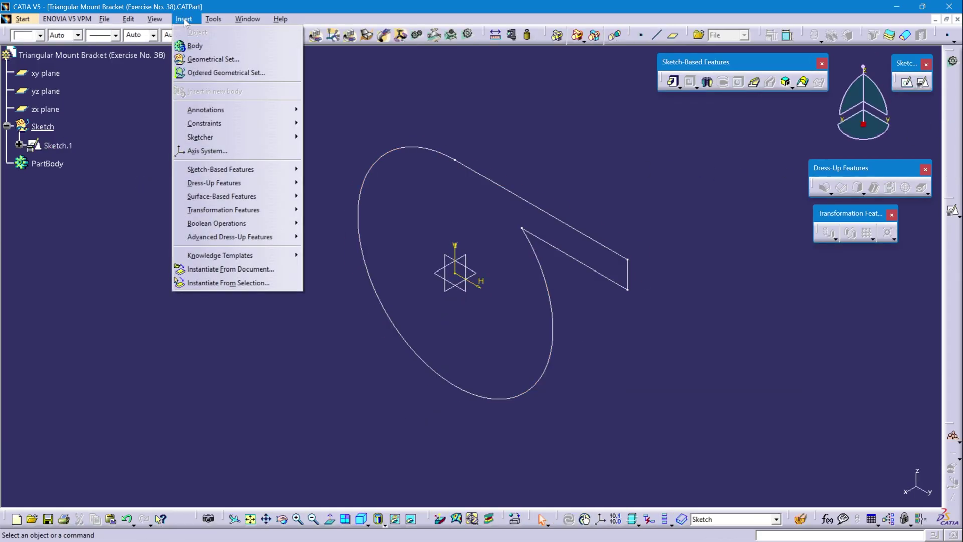
{"action": "left_click", "coordinate": [196, 46]}
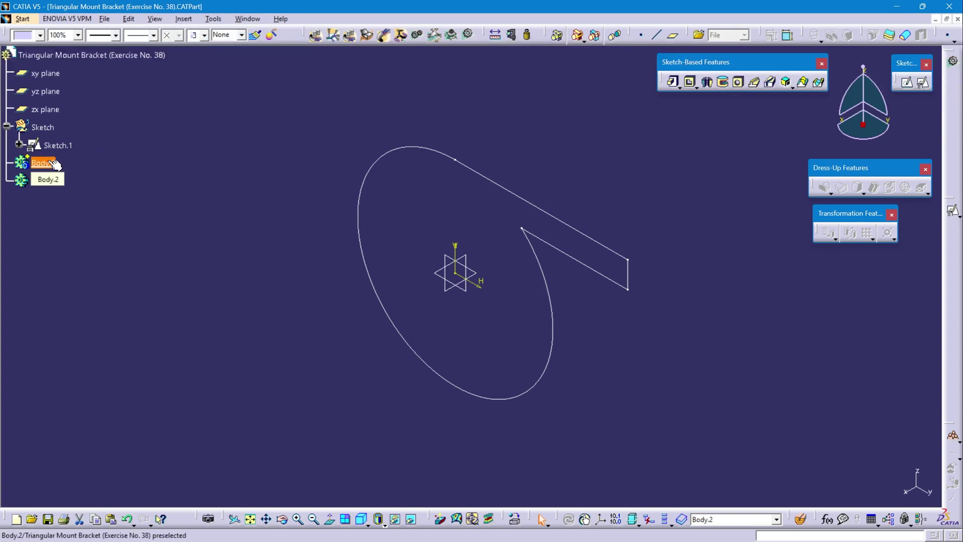
{"action": "key", "text": "alt+Return"}
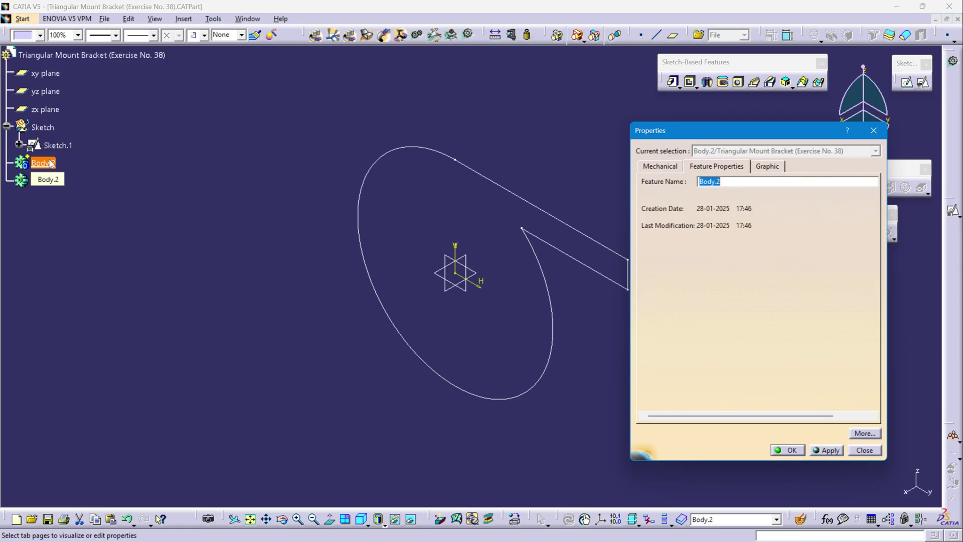
{"action": "type", "text": "Shaft"}
{"action": "key", "text": "Return"}
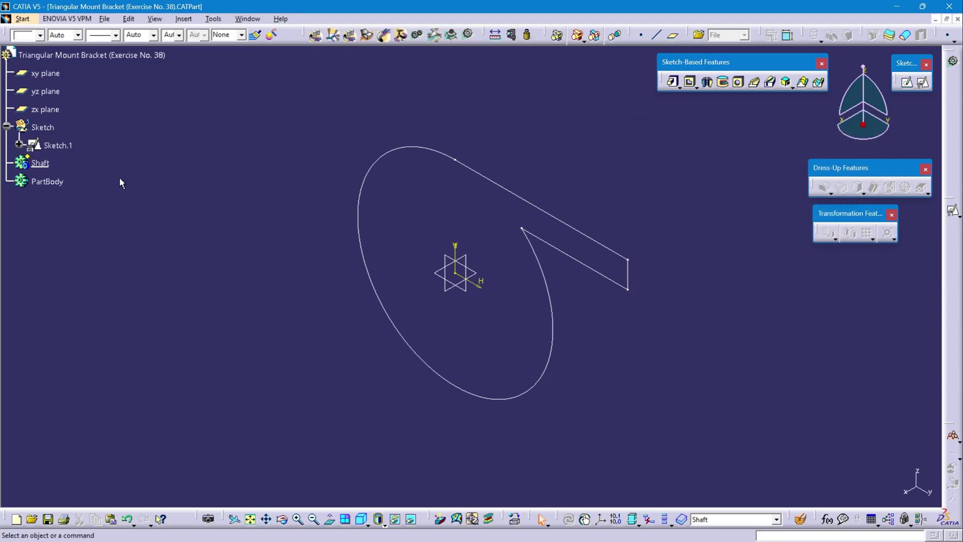
Pad Sketch.1 by 86/2 (43 mm) with a mirrored extent.
{"action": "left_click", "coordinate": [59, 145]}
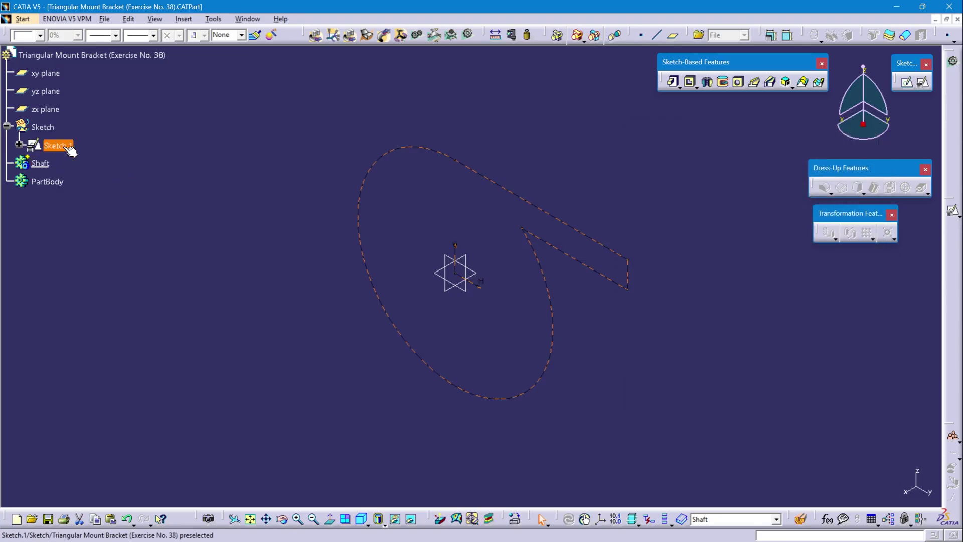
{"action": "left_click", "coordinate": [673, 82]}
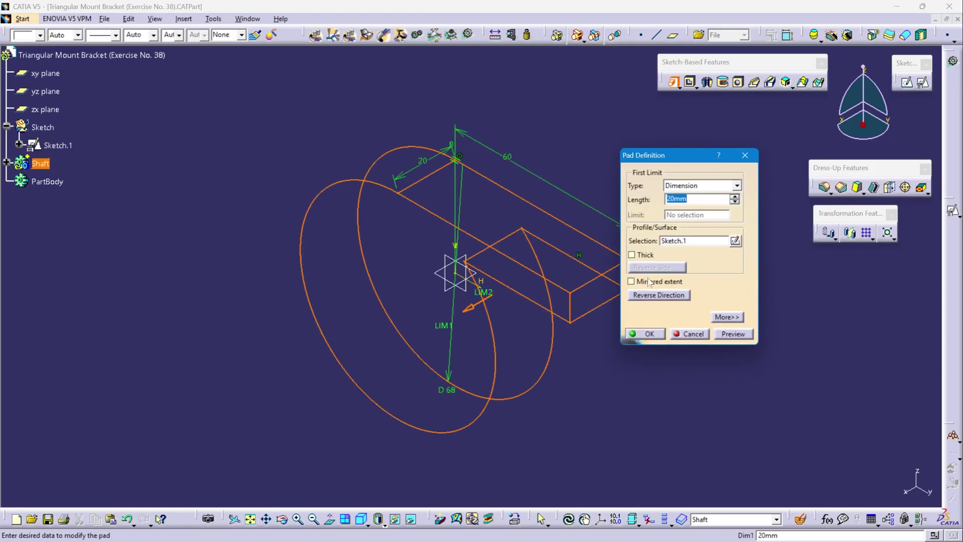
{"action": "type", "text": "86/2"}
{"action": "left_click", "coordinate": [802, 307]}
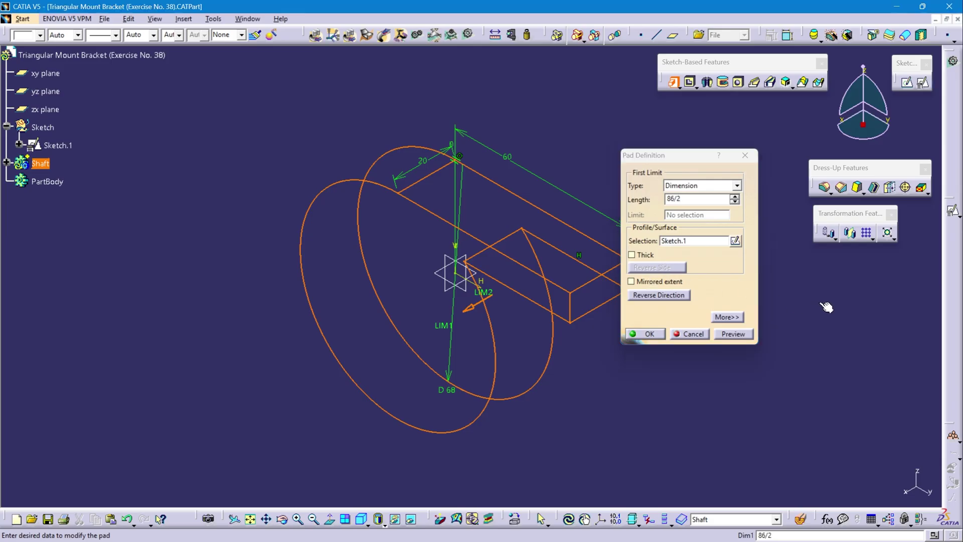
{"action": "left_click", "coordinate": [632, 281]}
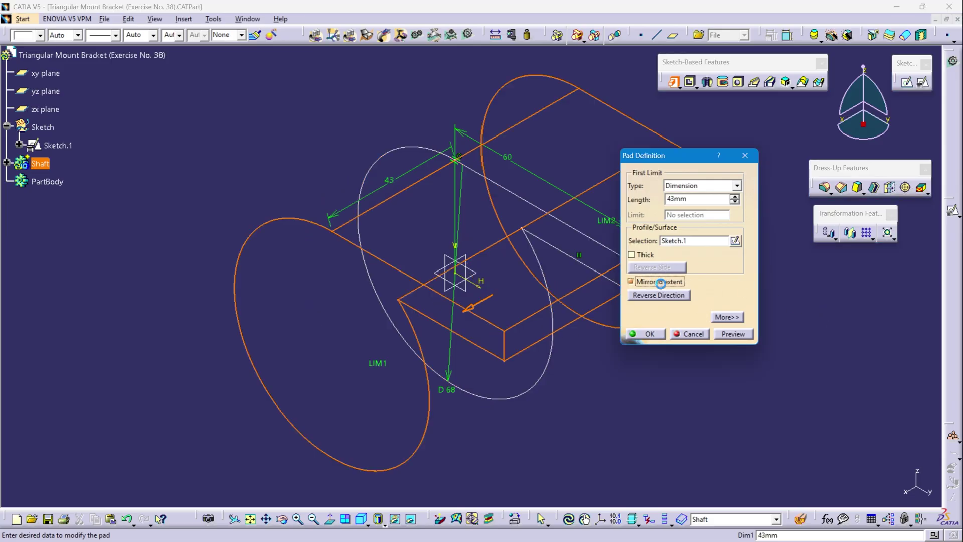
{"action": "left_click", "coordinate": [647, 334]}
{"action": "middle_click_drag", "start_coordinate": [656, 357], "coordinate": [668, 407]}
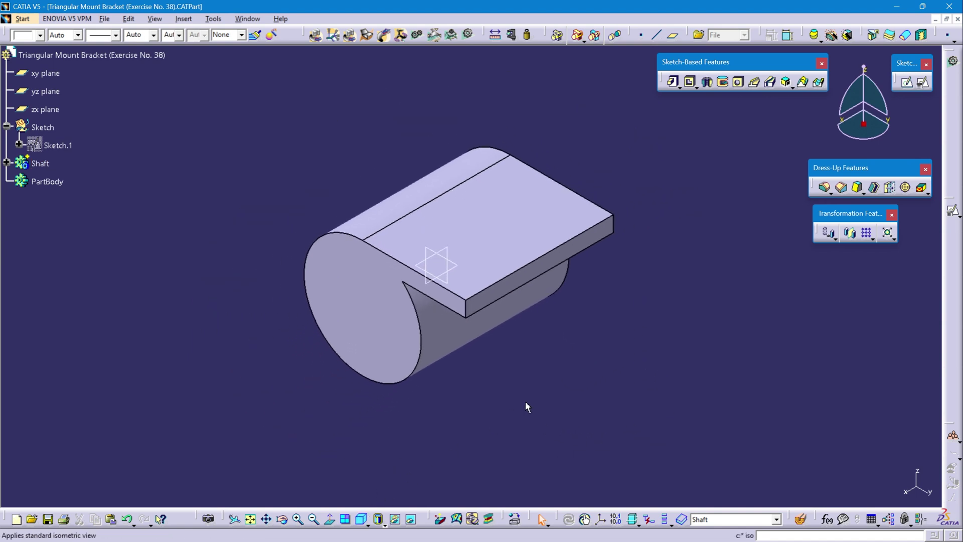
Make Sketch the in-work object and preview a plane offset 37 mm from the xy plane.
{"action": "right_click", "coordinate": [58, 129]}
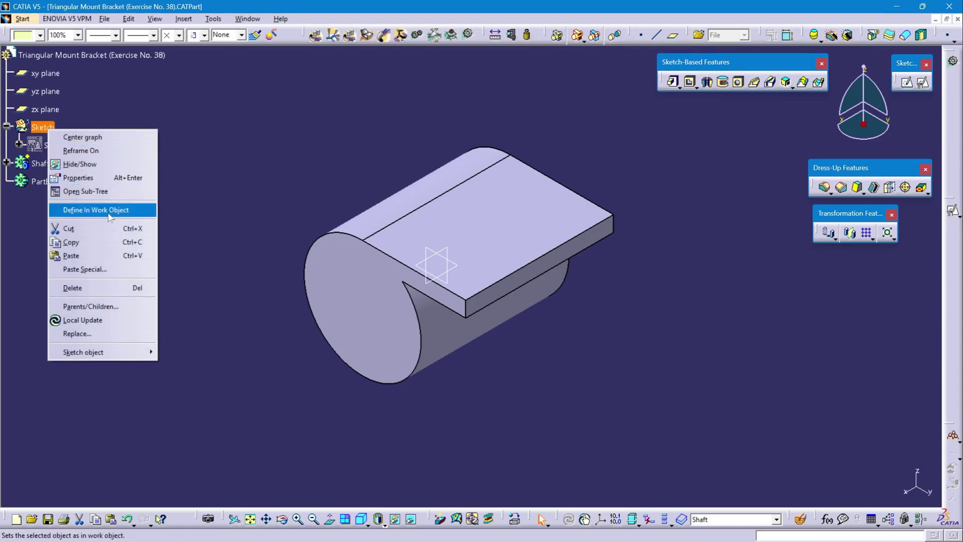
{"action": "left_click", "coordinate": [109, 210]}
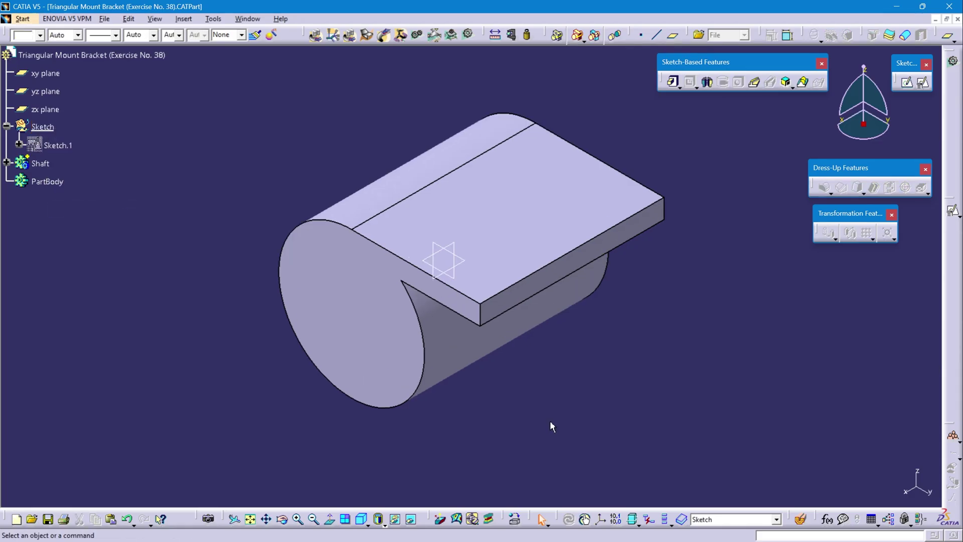
{"action": "left_click", "coordinate": [464, 260]}
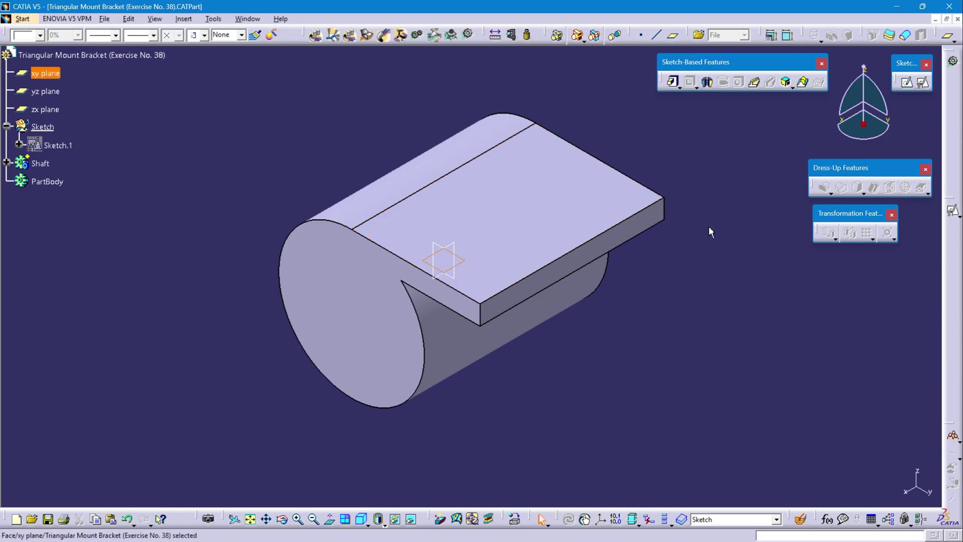
{"action": "left_click", "coordinate": [672, 35]}
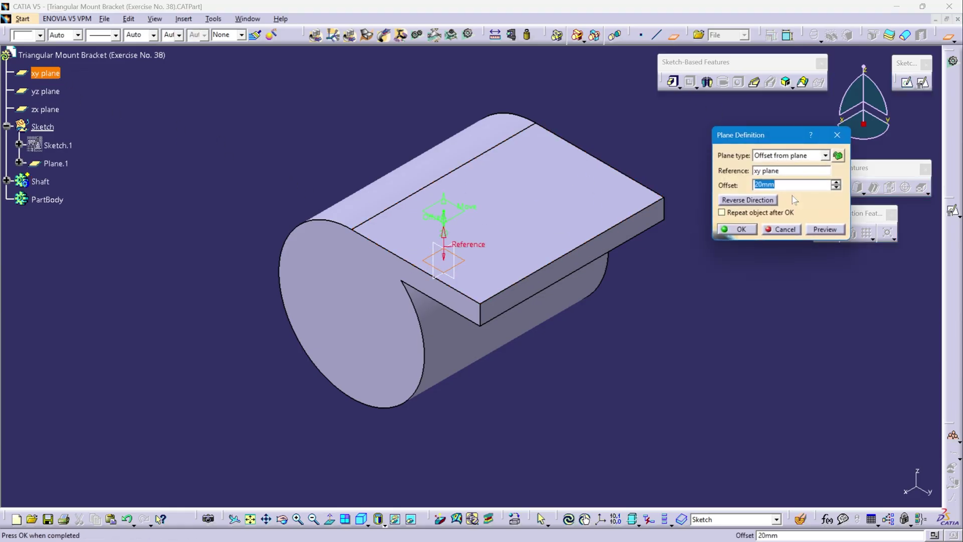
{"action": "type", "text": "37"}
{"action": "left_click", "coordinate": [743, 275]}
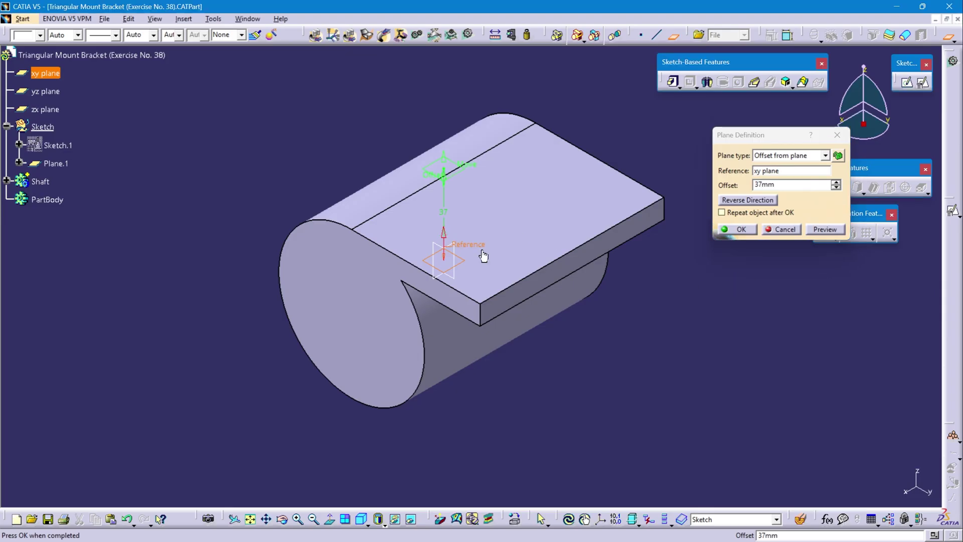
{"action": "middle_click_drag", "start_coordinate": [453, 354], "coordinate": [398, 313]}
Create Plane.1 and open positioned Sketch.2 on it with H and V axes reversed.
{"action": "left_click", "coordinate": [735, 229]}
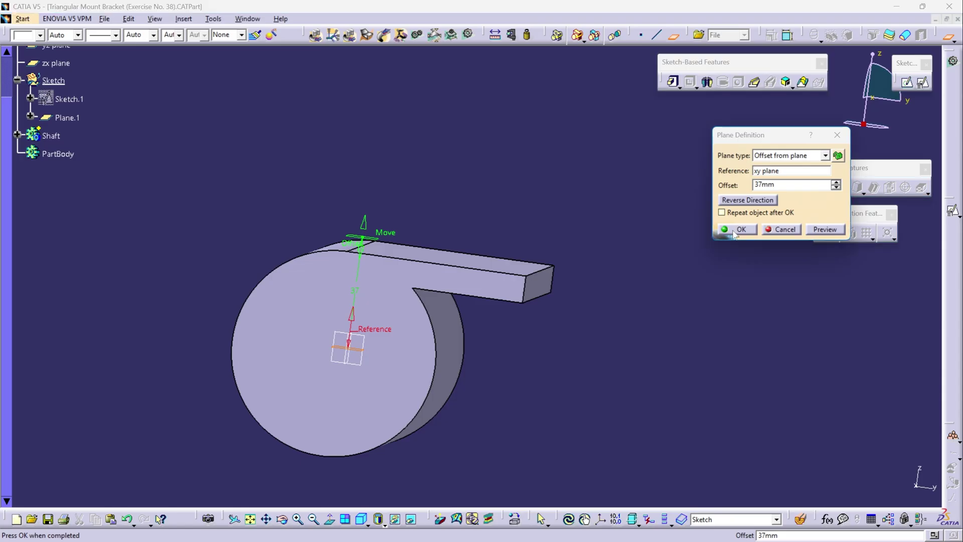
{"action": "left_click", "coordinate": [361, 518]}
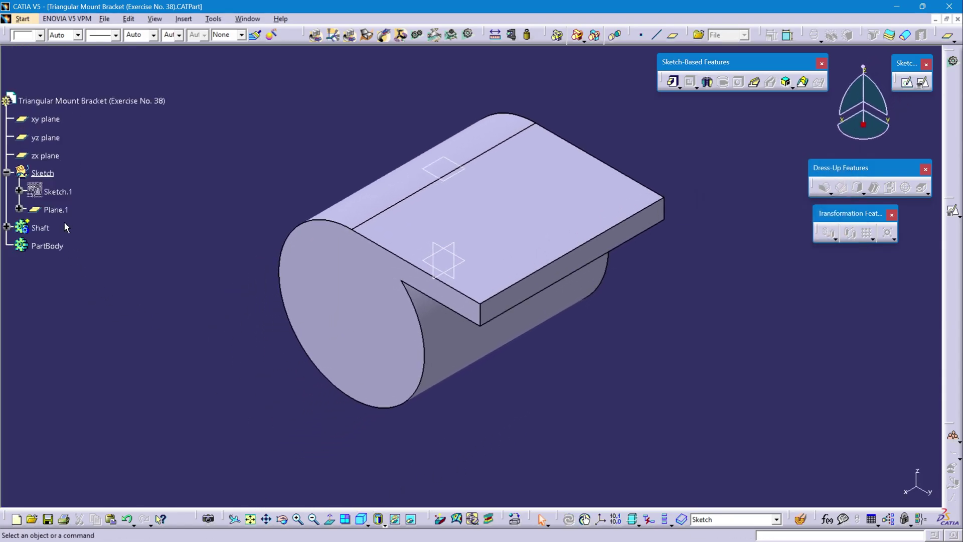
{"action": "left_click", "coordinate": [55, 209]}
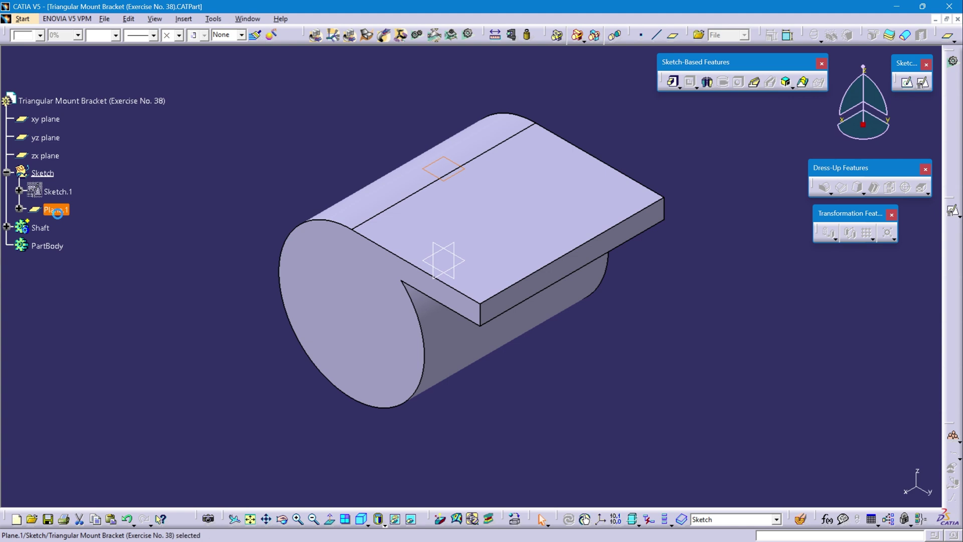
{"action": "left_click", "coordinate": [924, 83]}
{"action": "left_click", "coordinate": [809, 471]}
{"action": "left_click", "coordinate": [847, 471]}
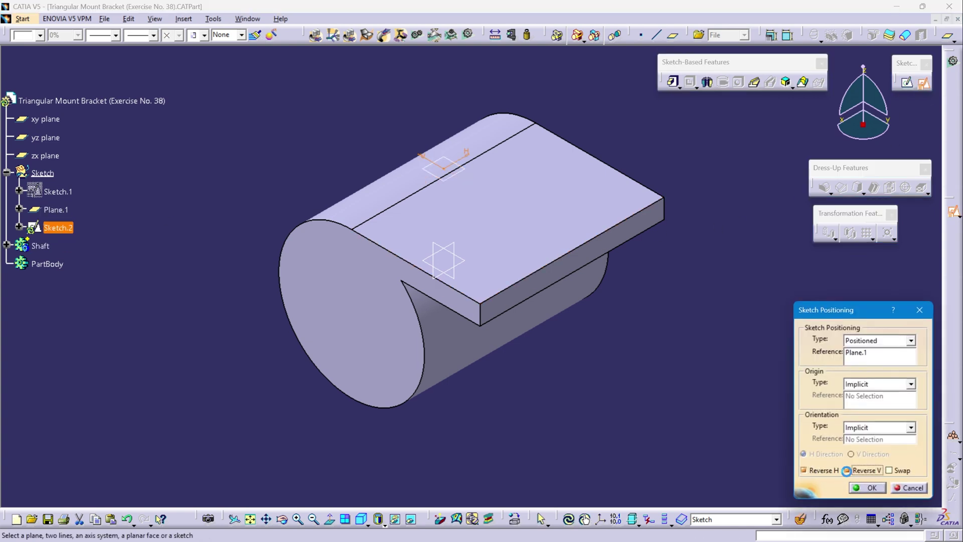
{"action": "left_click", "coordinate": [870, 488]}
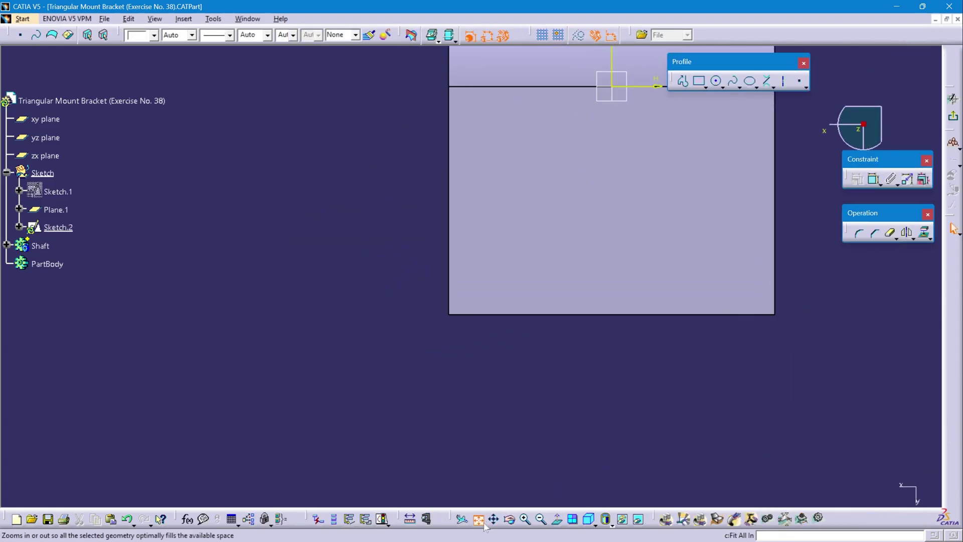
{"action": "left_click", "coordinate": [477, 518]}
{"action": "mouse_move", "coordinate": [532, 480]}
{"action": "middle_mouse_down"}
{"action": "mouse_move", "coordinate": [526, 396]}
{"action": "mouse_move", "coordinate": [513, 388]}
{"action": "middle_mouse_up"}
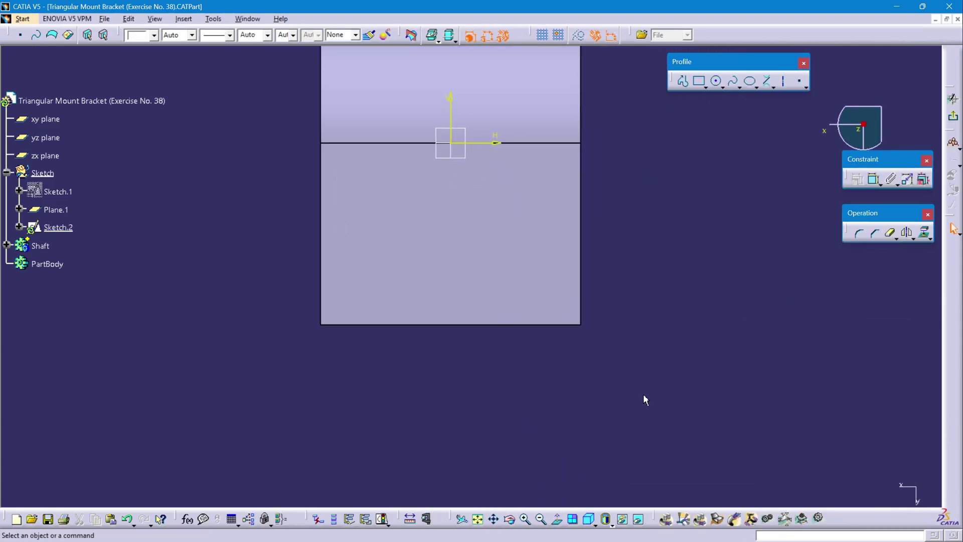
Draw two circles in Sketch.2, one centred on the V axis and one further left.
{"action": "left_click", "coordinate": [718, 82]}
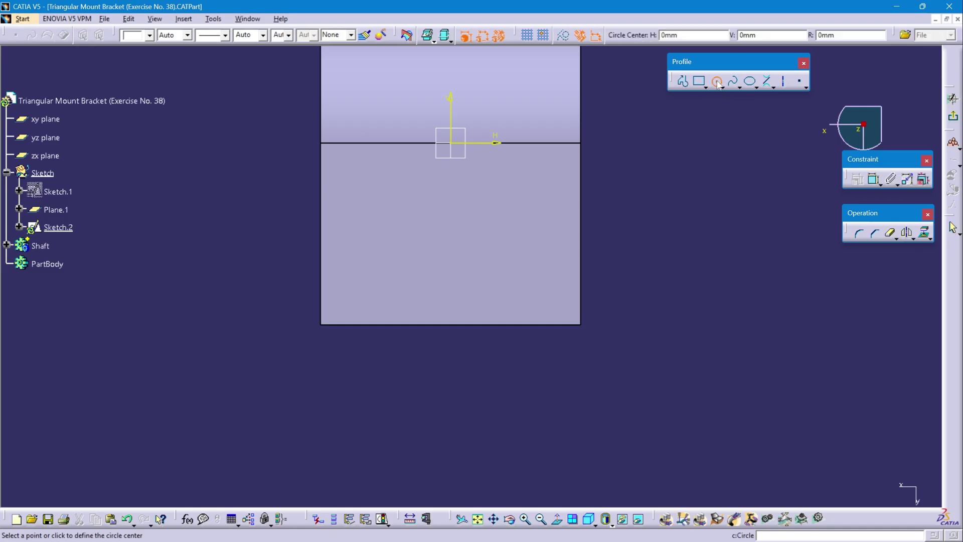
{"action": "left_click", "coordinate": [451, 447]}
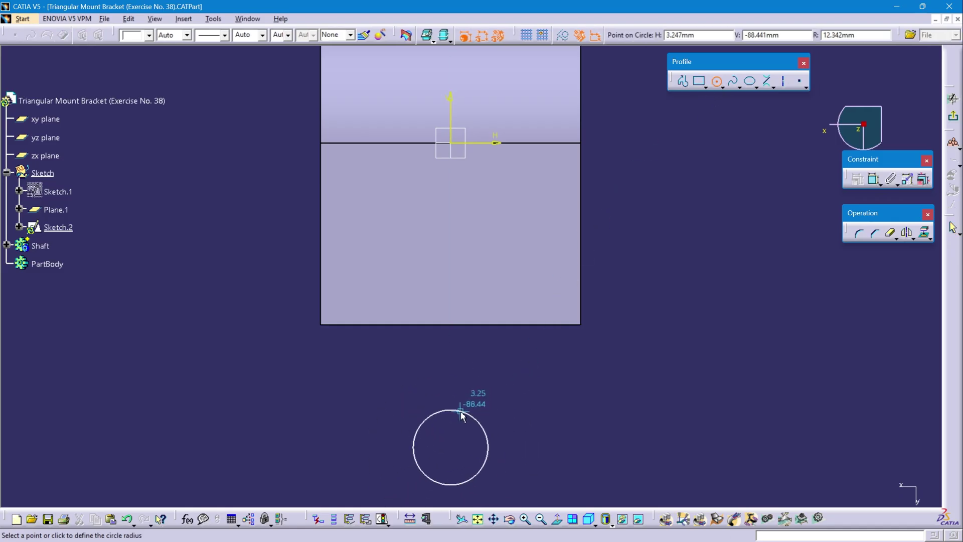
{"action": "left_click", "coordinate": [466, 421]}
{"action": "left_click", "coordinate": [624, 388]}
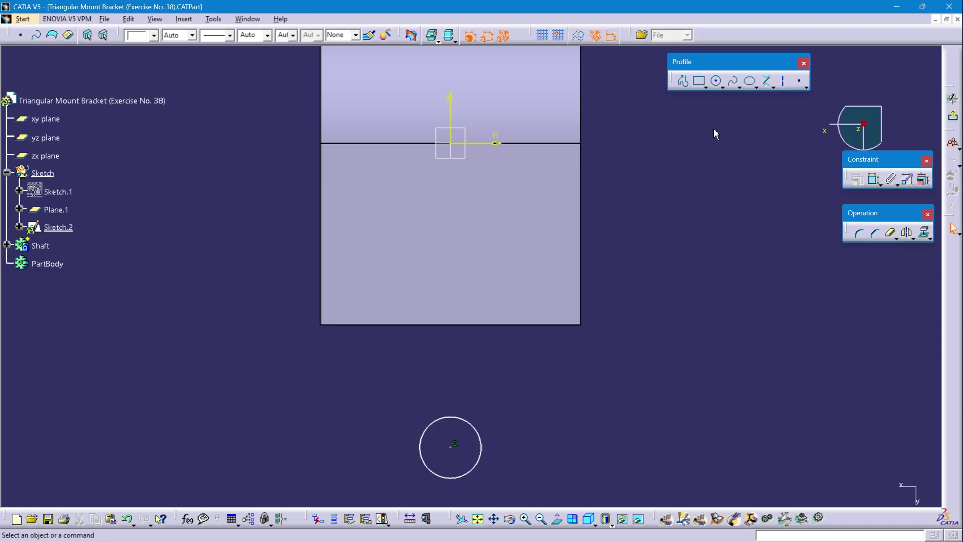
{"action": "left_click", "coordinate": [718, 80]}
{"action": "left_click", "coordinate": [336, 359]}
{"action": "left_click", "coordinate": [356, 365]}
{"action": "left_click", "coordinate": [873, 179]}
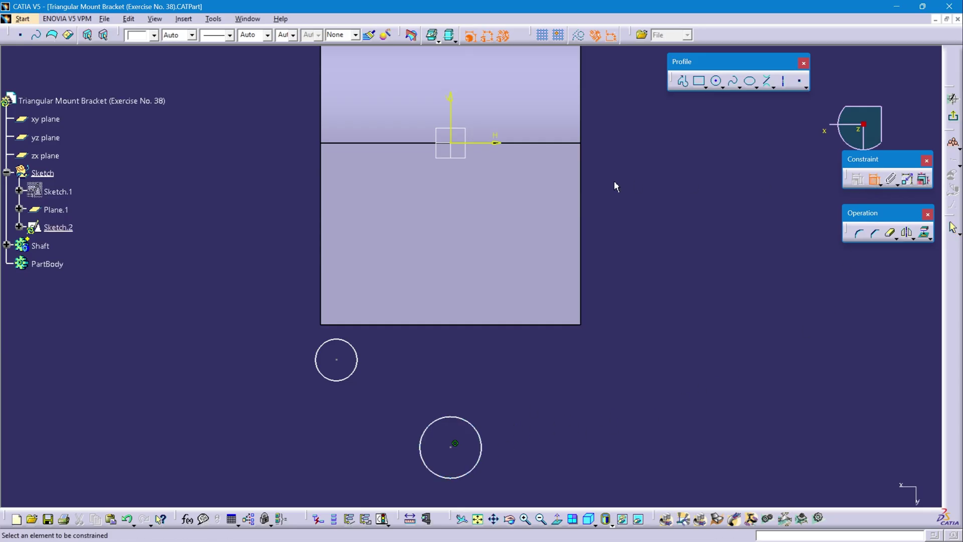
Position the left circle's centre 60 mm from the horizontal axis and 72/2 (36 mm) from the vertical axis.
{"action": "left_click", "coordinate": [494, 144]}
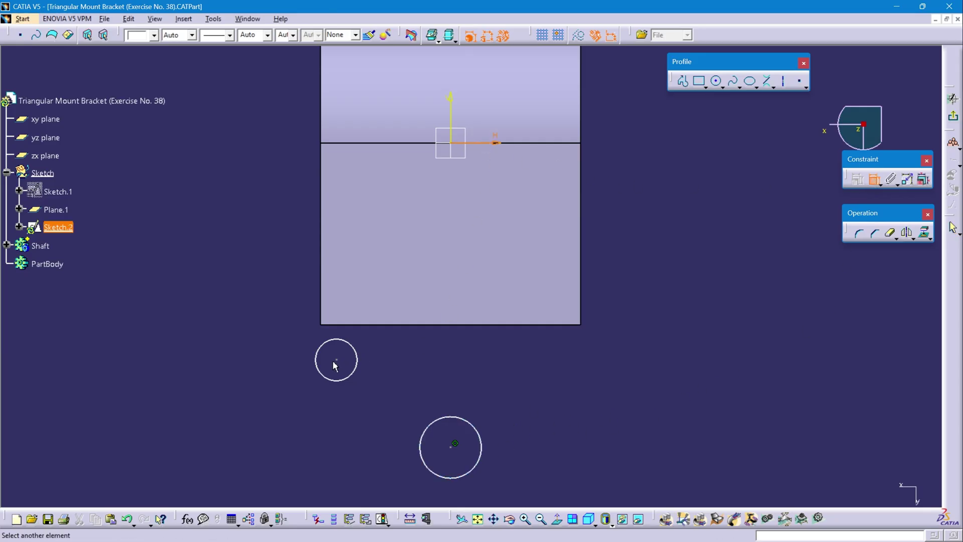
{"action": "left_click", "coordinate": [336, 360]}
{"action": "left_click", "coordinate": [206, 263]}
{"action": "double_click", "coordinate": [206, 261]}
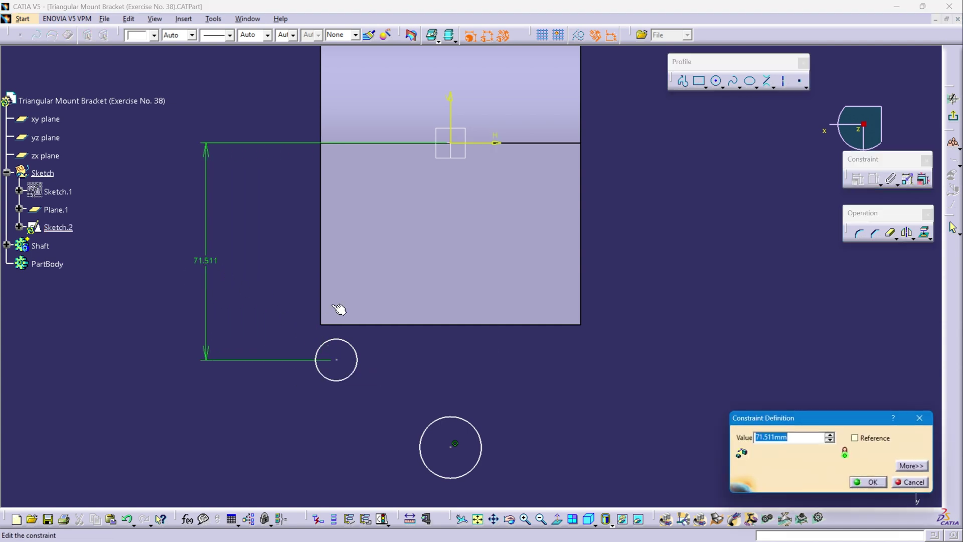
{"action": "type", "text": "75-15"}
{"action": "key", "text": "Return"}
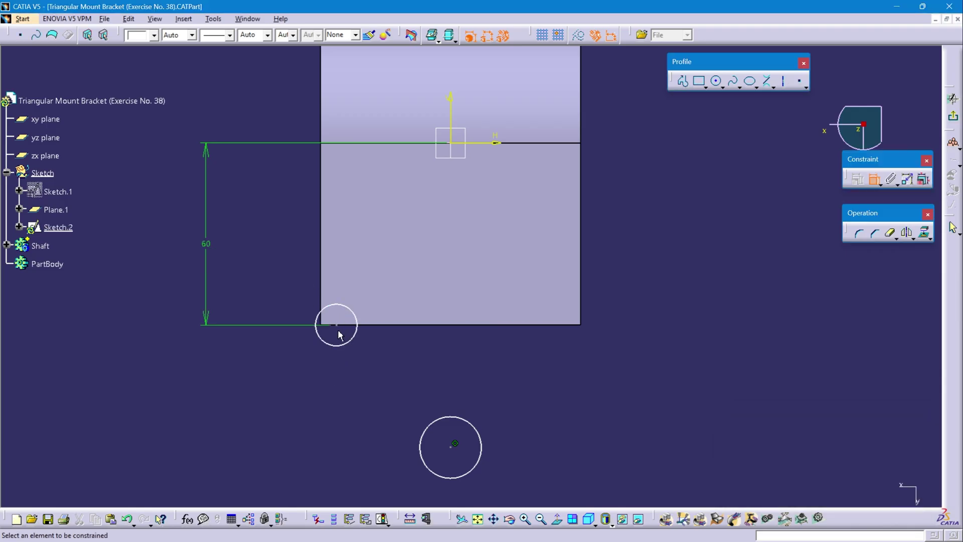
{"action": "left_click", "coordinate": [337, 326]}
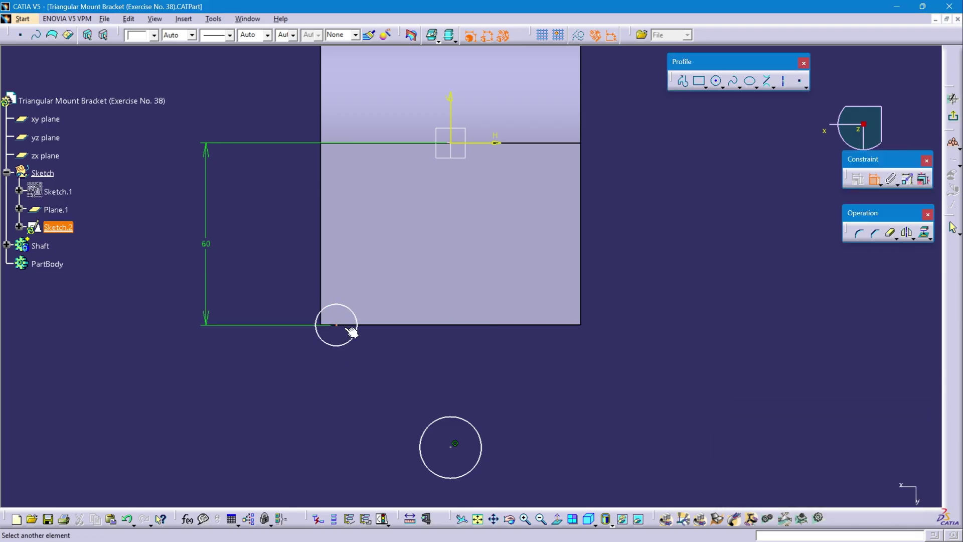
{"action": "left_click", "coordinate": [457, 116]}
{"action": "left_click", "coordinate": [406, 357]}
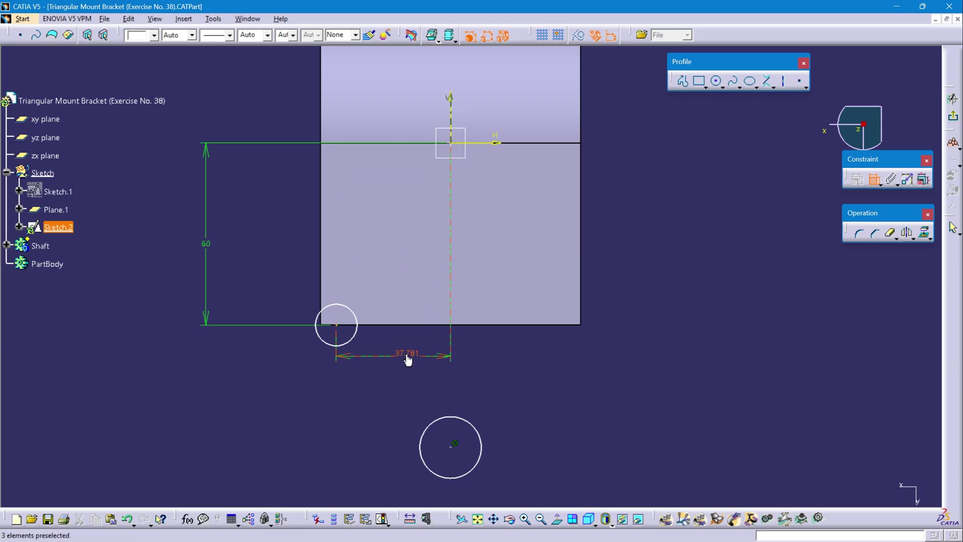
{"action": "double_click", "coordinate": [408, 358]}
{"action": "type", "text": "7"}
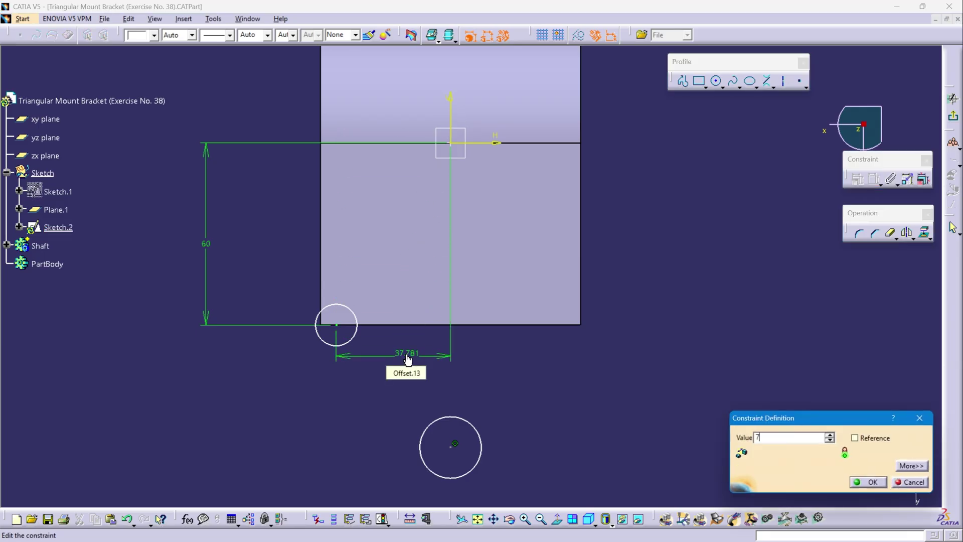
{"action": "type", "text": "2/2"}
{"action": "key", "text": "Return"}
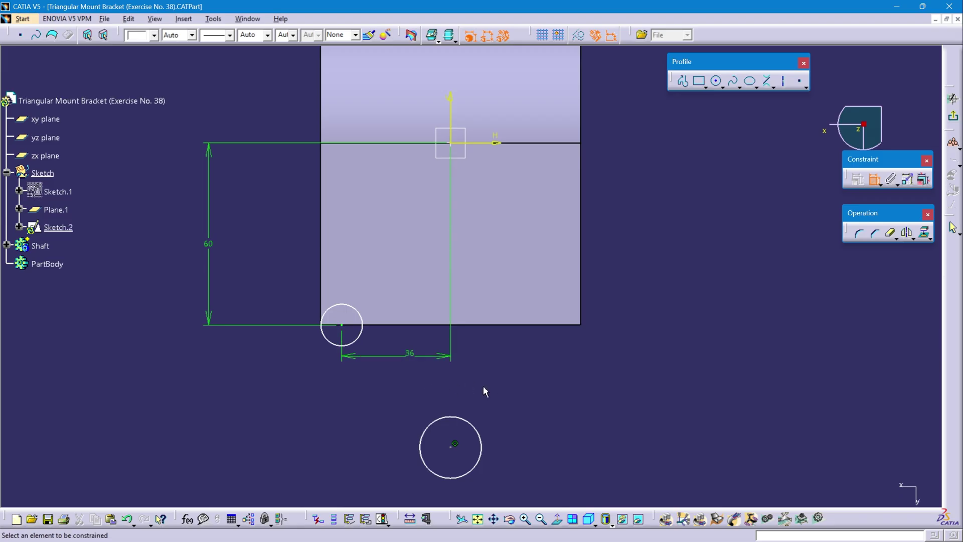
Give both circles a 16 mm diameter.
{"action": "left_click", "coordinate": [331, 340]}
{"action": "left_click", "coordinate": [263, 367]}
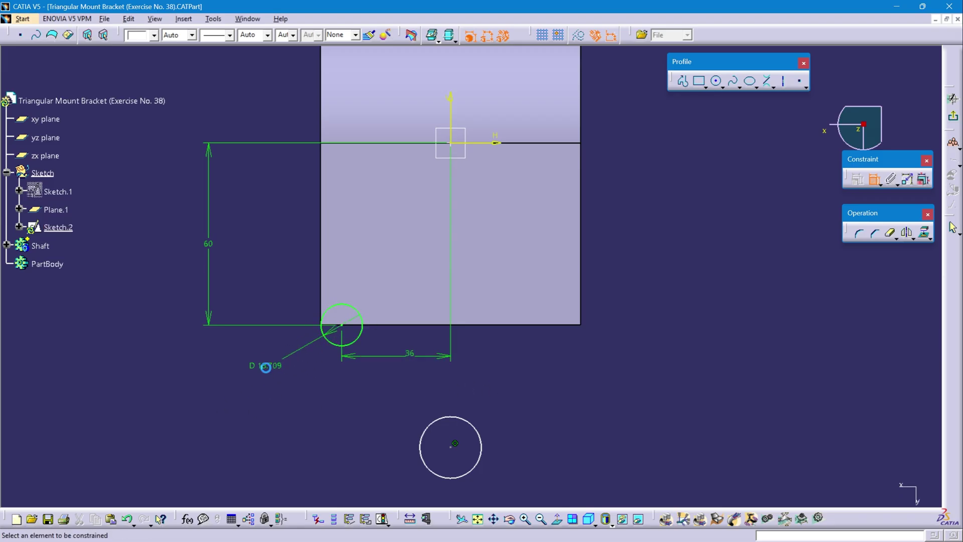
{"action": "double_click", "coordinate": [266, 367]}
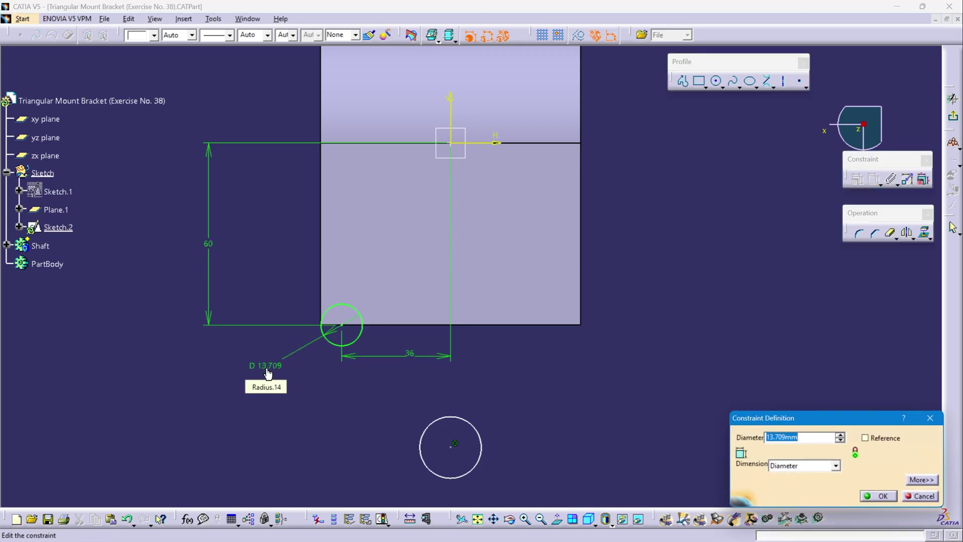
{"action": "type", "text": "16"}
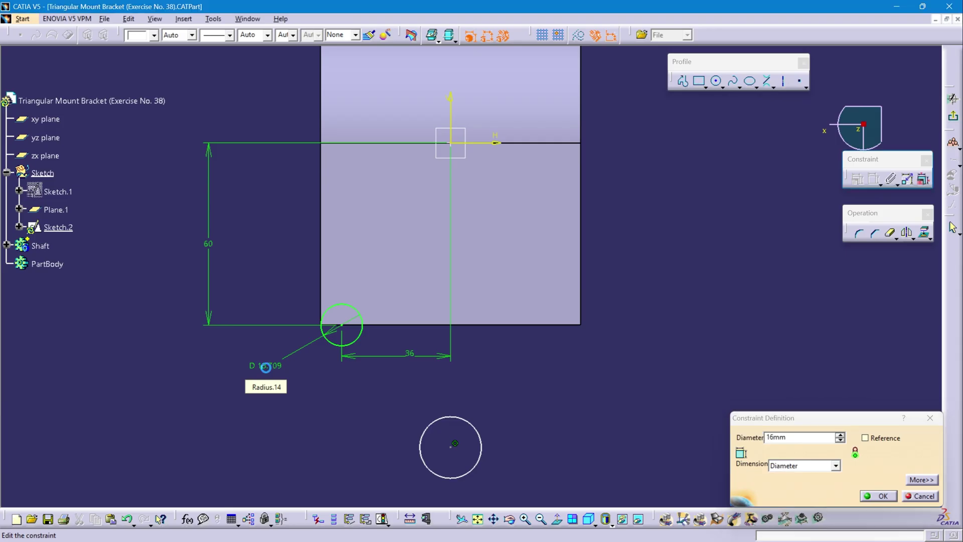
{"action": "key", "text": "Return"}
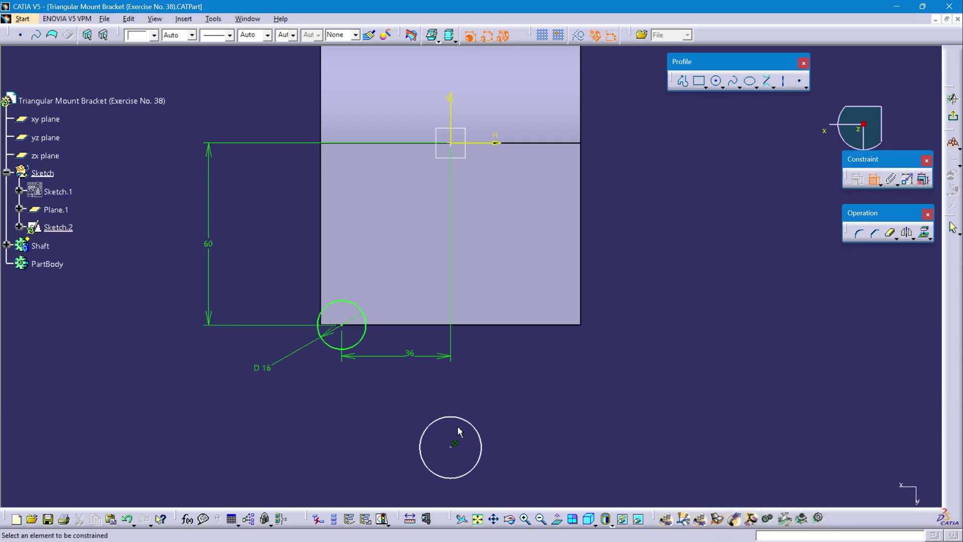
{"action": "left_click", "coordinate": [421, 440]}
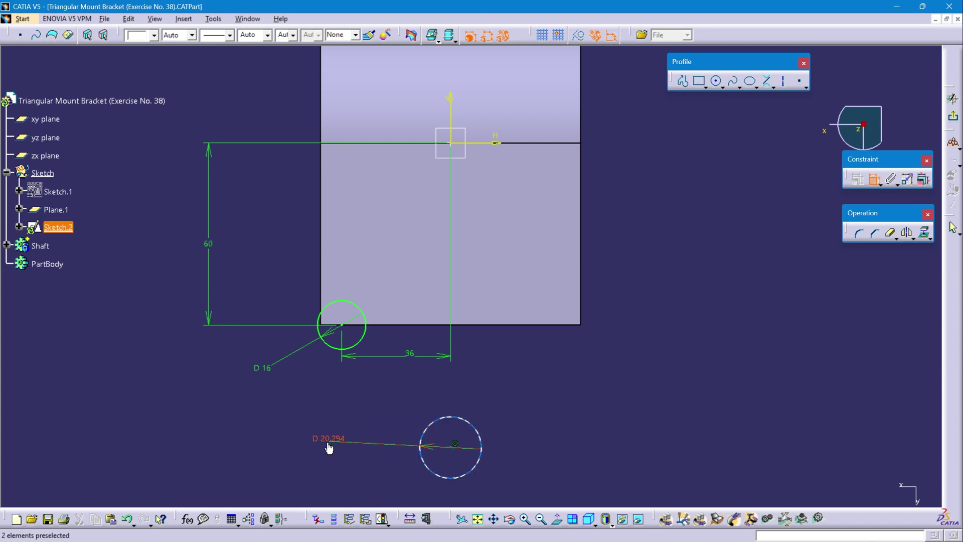
{"action": "double_click", "coordinate": [332, 438]}
{"action": "type", "text": "16mm"}
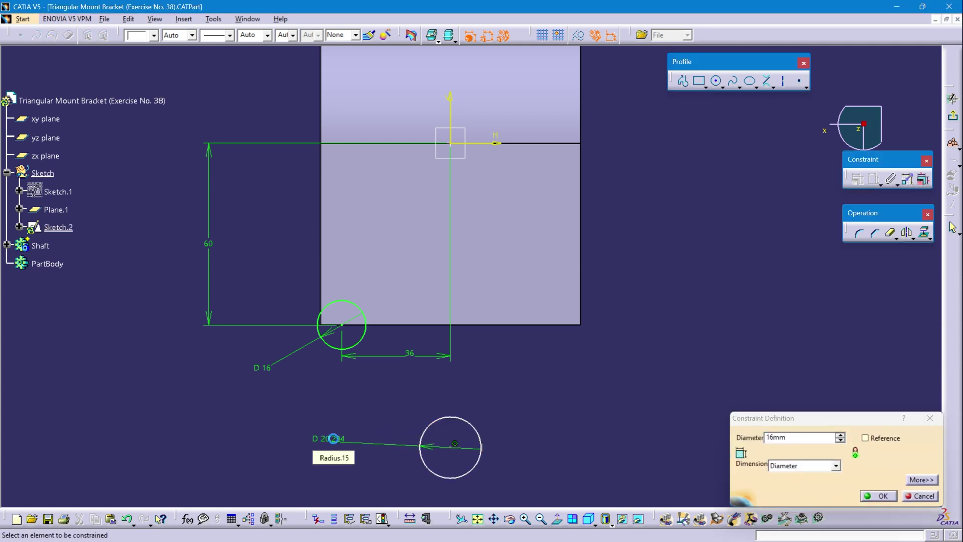
{"action": "key", "text": "Return"}
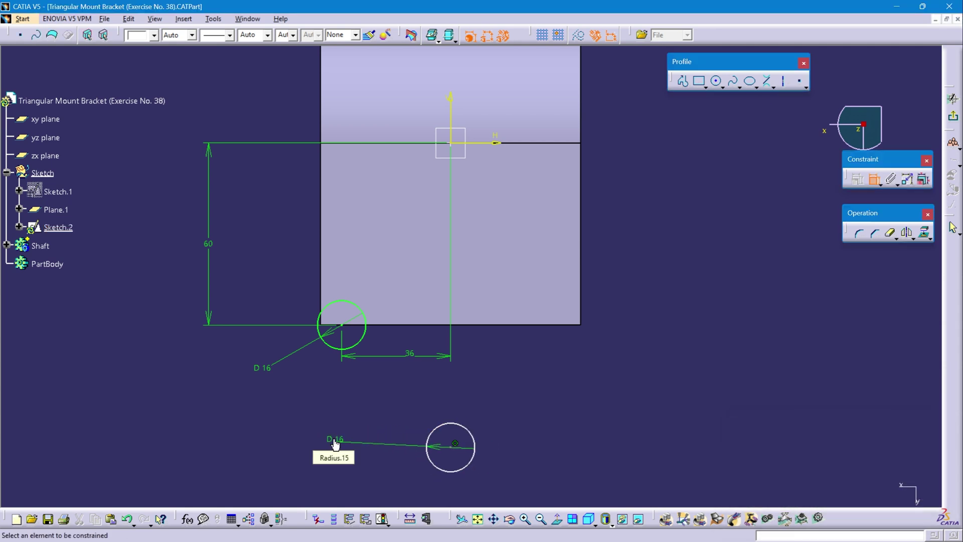
Place the lower circle's centre 115 mm (75+40) from the horizontal axis.
{"action": "left_click", "coordinate": [456, 444]}
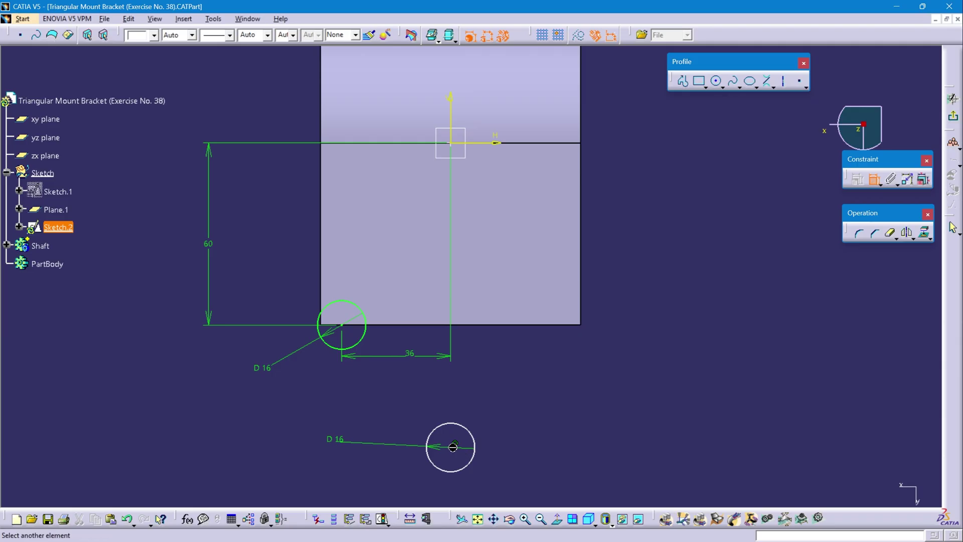
{"action": "left_click", "coordinate": [490, 144]}
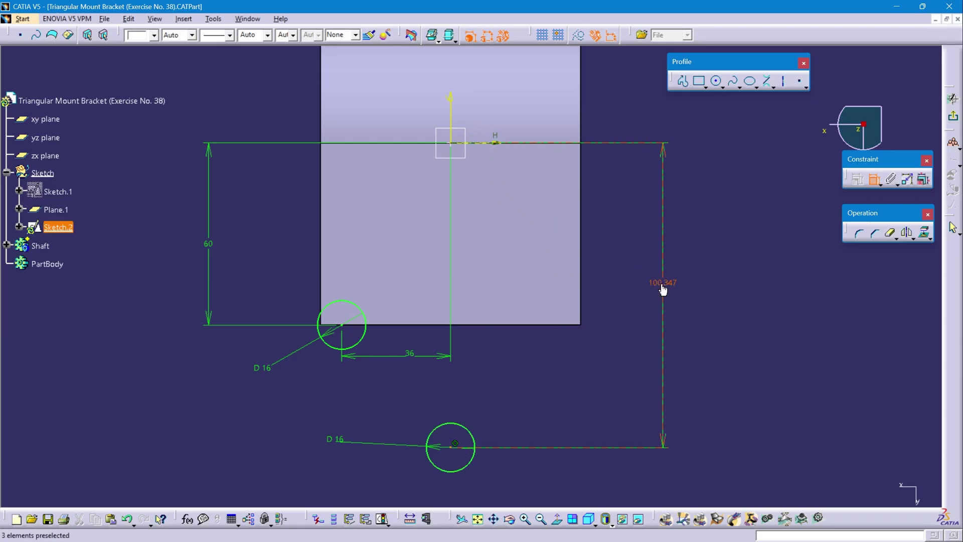
{"action": "double_click", "coordinate": [663, 290]}
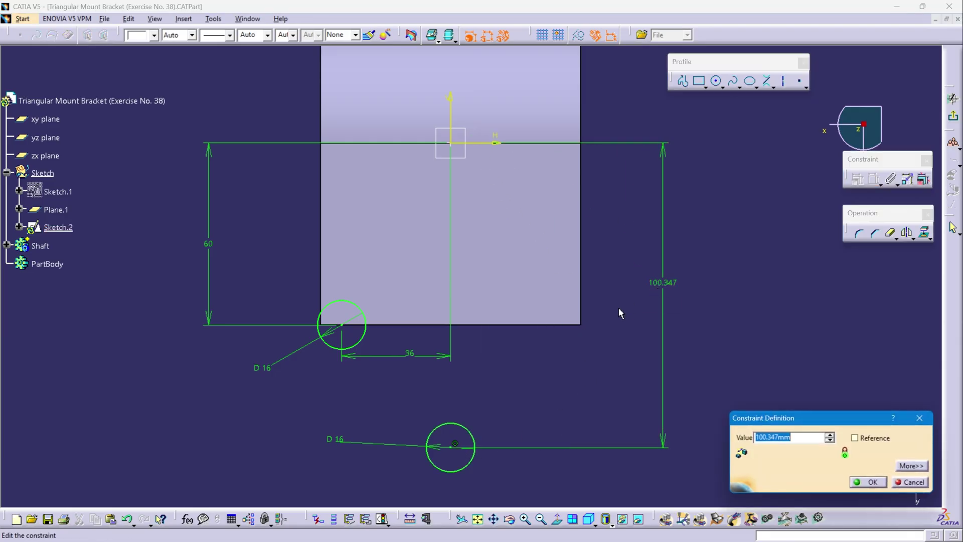
{"action": "type", "text": "75+40"}
{"action": "key", "text": "Return"}
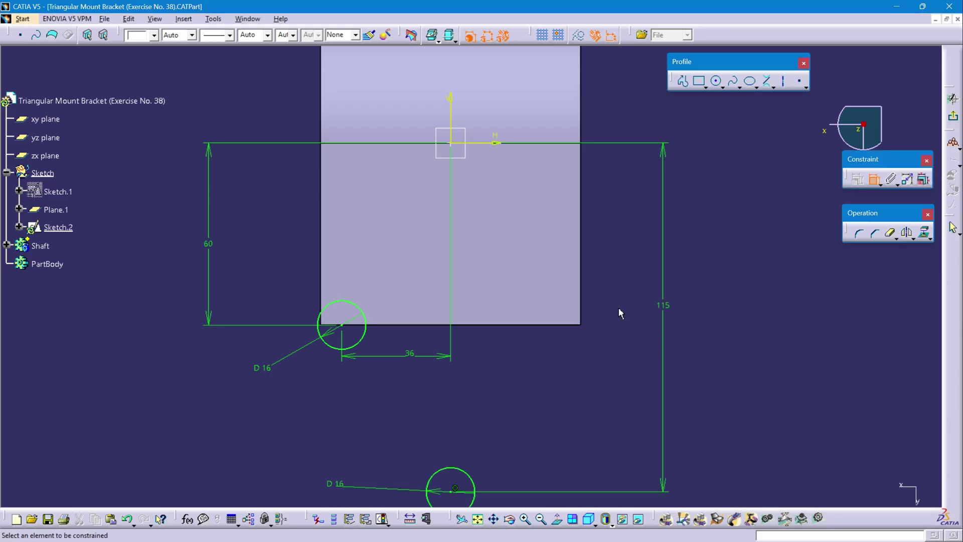
{"action": "mouse_move", "coordinate": [510, 421]}
{"action": "middle_mouse_down"}
{"action": "mouse_move", "coordinate": [479, 339]}
{"action": "mouse_move", "coordinate": [488, 355]}
{"action": "mouse_move", "coordinate": [506, 348]}
{"action": "mouse_move", "coordinate": [507, 365]}
{"action": "middle_mouse_up"}
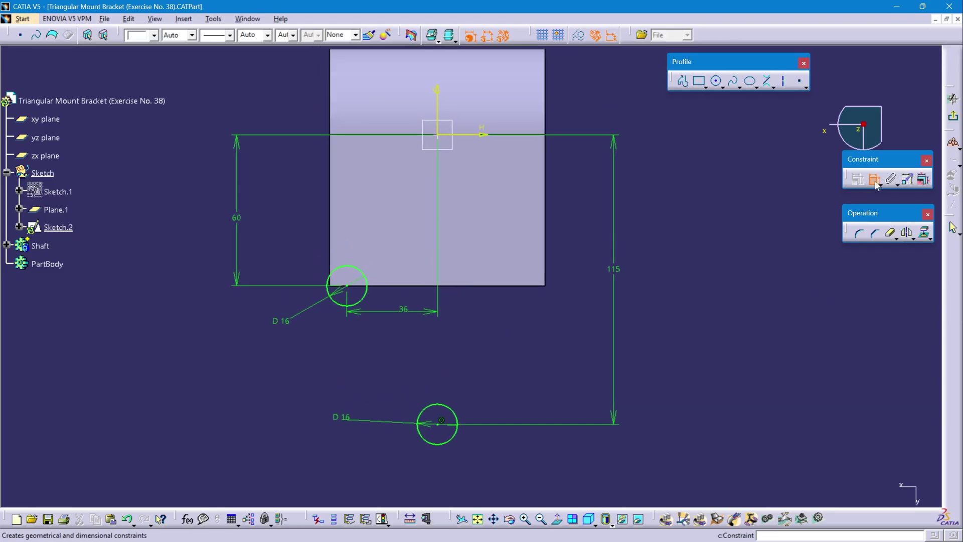
Mirror the lower-left 16 mm circle about the vertical axis.
{"action": "left_click", "coordinate": [368, 297]}
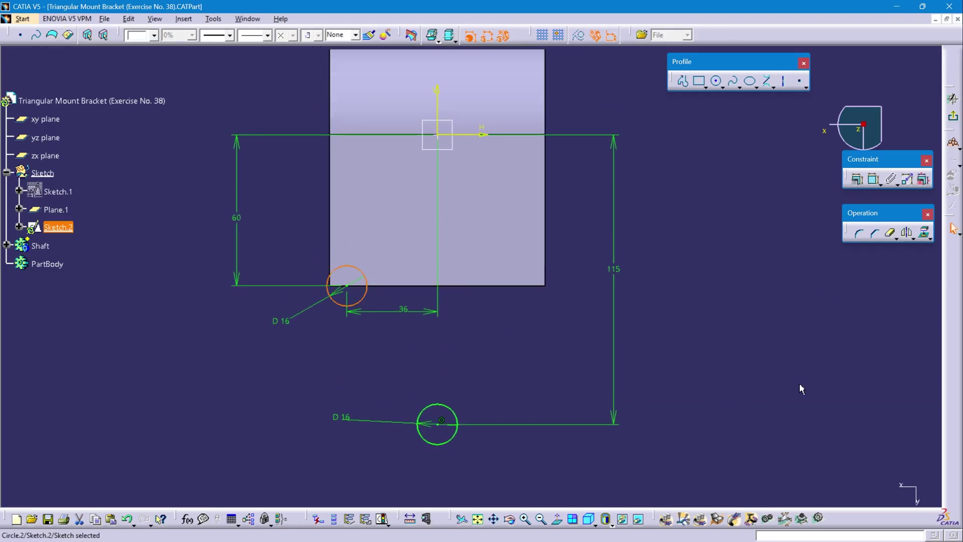
{"action": "left_click", "coordinate": [907, 233]}
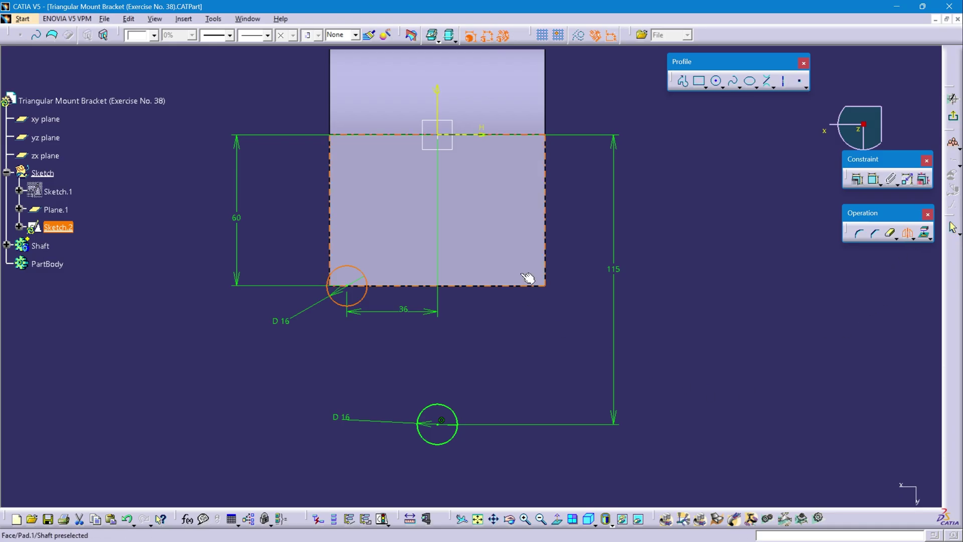
{"action": "left_click", "coordinate": [437, 98]}
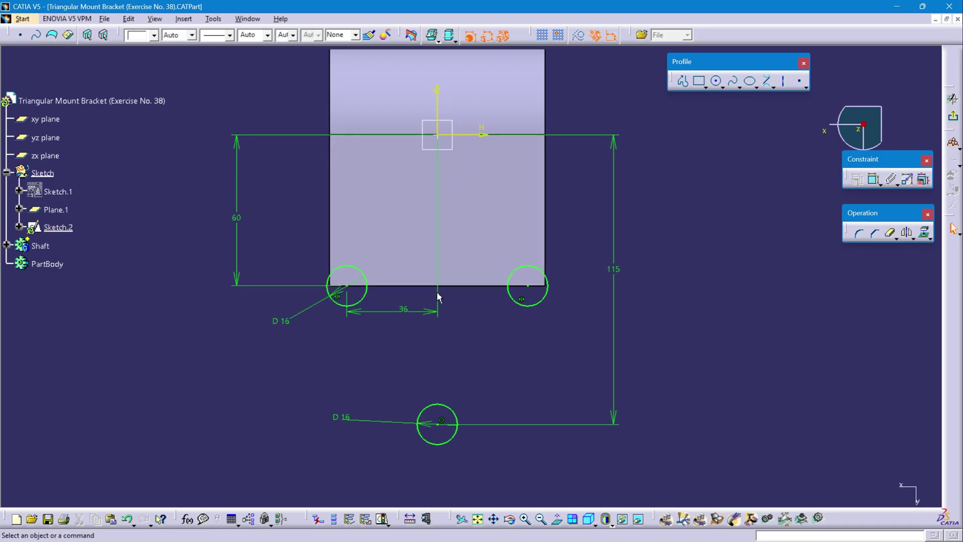
{"action": "left_click", "coordinate": [595, 323]}
{"action": "middle_click_drag", "start_coordinate": [705, 380], "coordinate": [745, 213]}
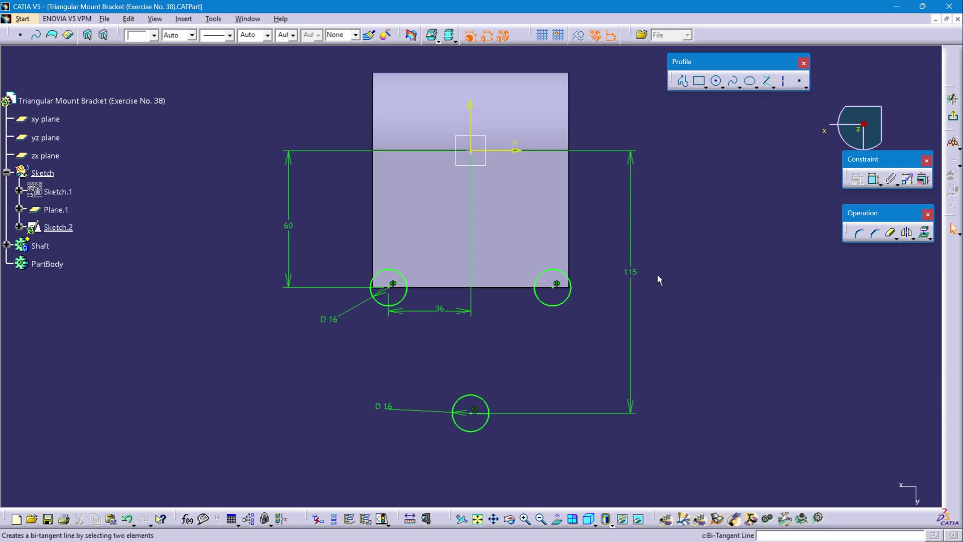
Draw bi-tangent lines joining the right, bottom and left circles around the outside.
{"action": "left_click", "coordinate": [767, 81]}
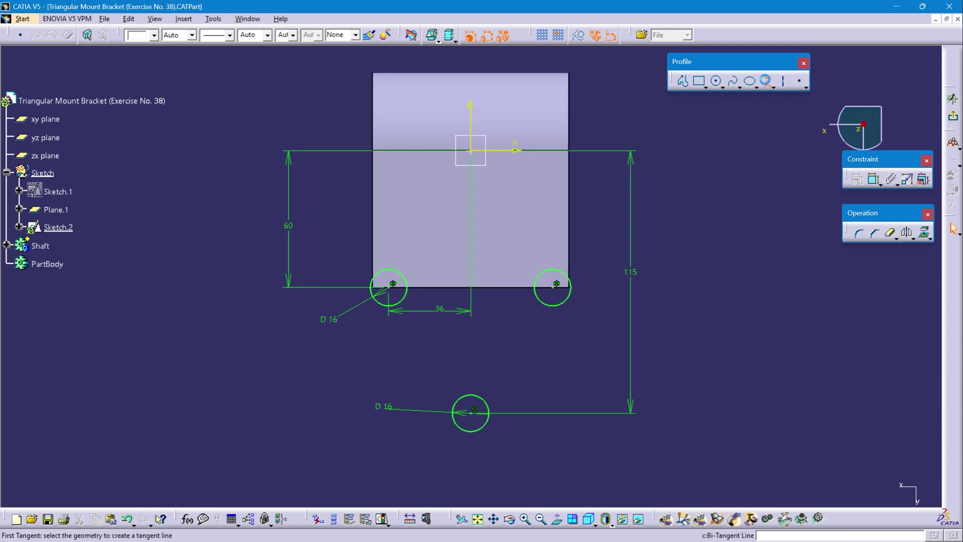
{"action": "left_click", "coordinate": [566, 303]}
{"action": "left_click", "coordinate": [485, 426]}
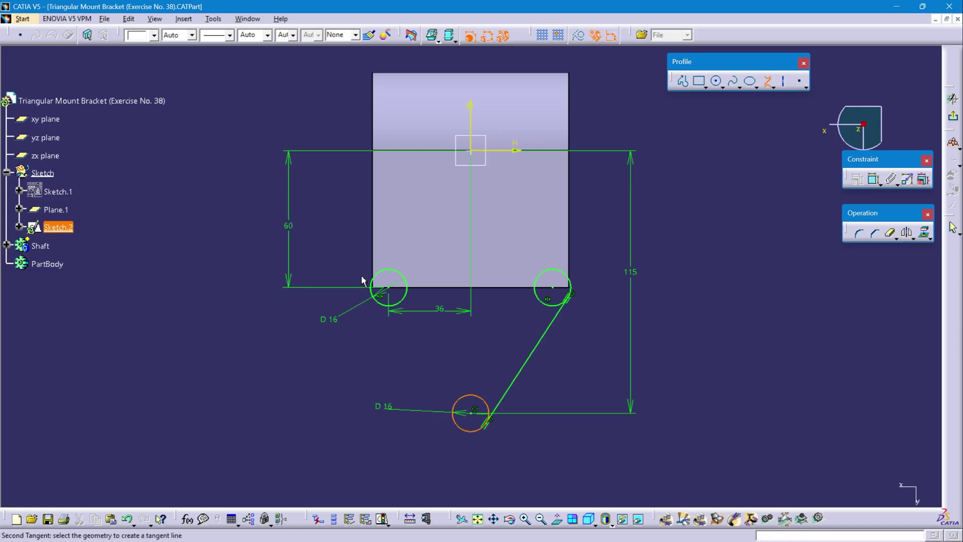
{"action": "left_click", "coordinate": [391, 276]}
{"action": "left_click", "coordinate": [400, 274]}
{"action": "left_click", "coordinate": [543, 271]}
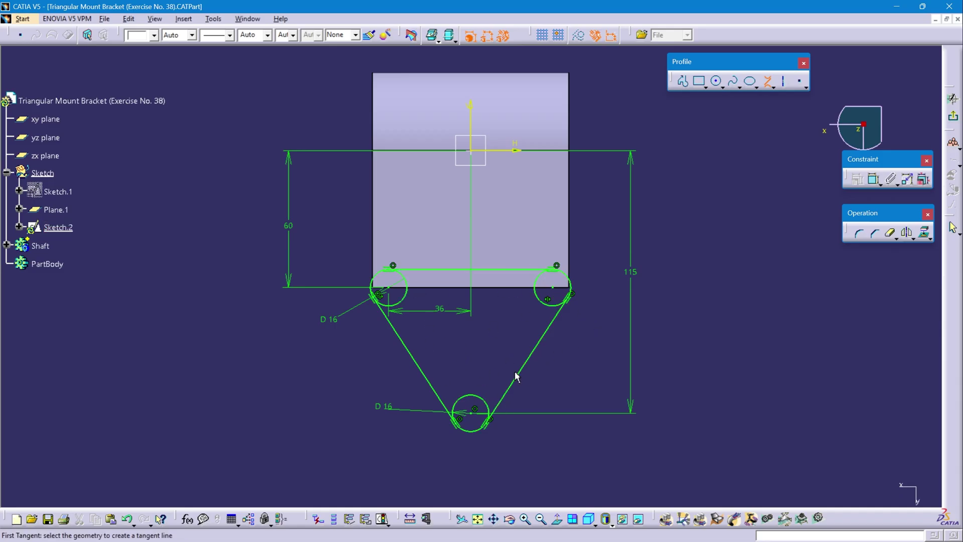
Quick Trim the inner arcs of the three circles and exit the sketcher.
{"action": "left_click", "coordinate": [893, 234]}
{"action": "left_click", "coordinate": [545, 304]}
{"action": "left_click", "coordinate": [405, 297]}
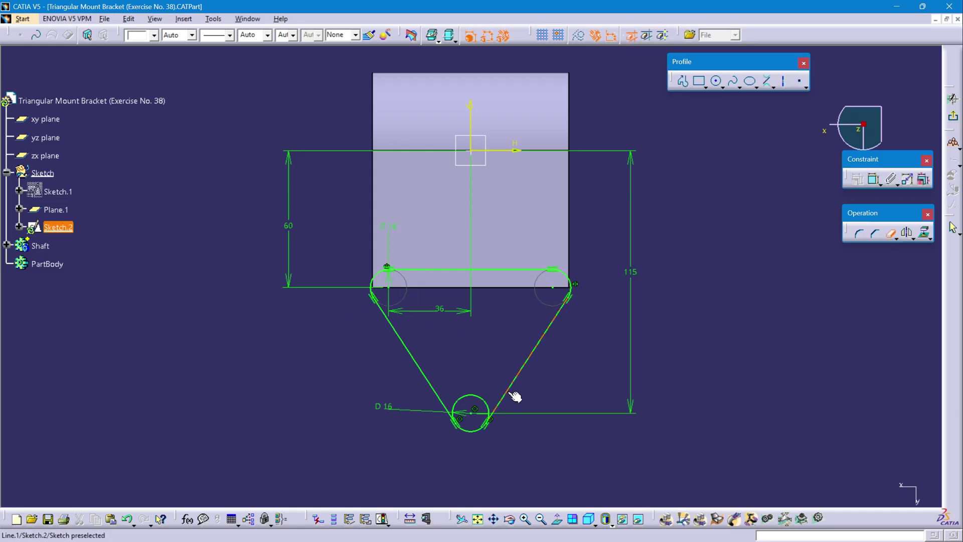
{"action": "left_click", "coordinate": [482, 400]}
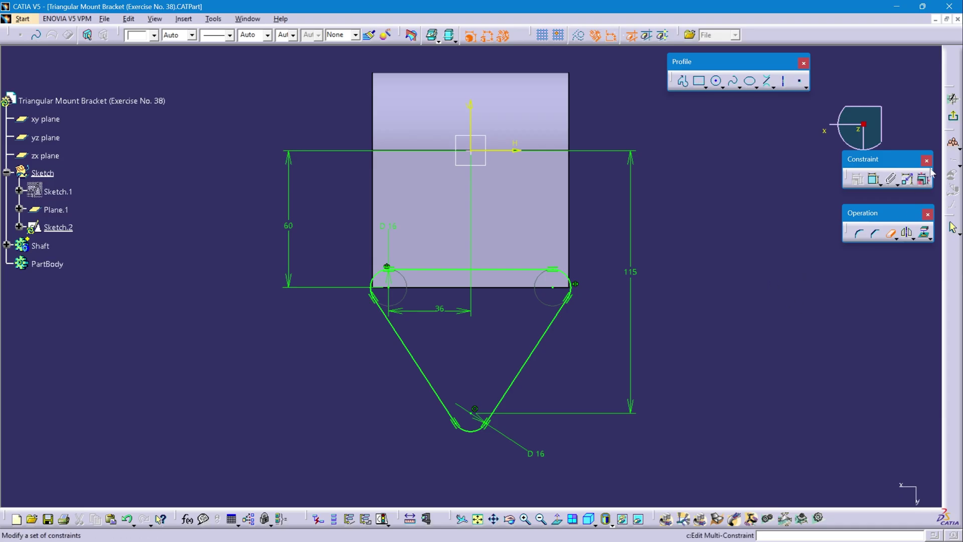
{"action": "left_click", "coordinate": [952, 116]}
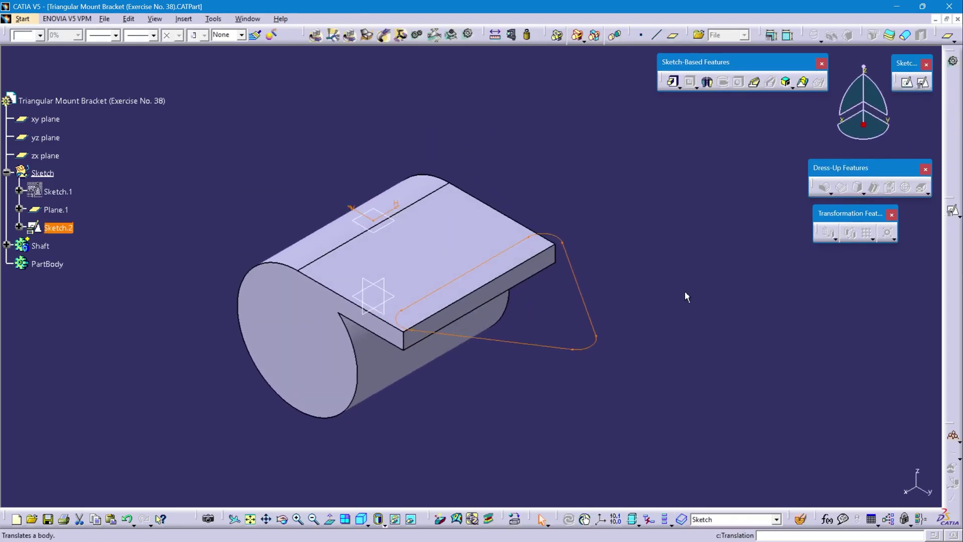
Insert a new body and rename it Triangle via its Properties.
{"action": "left_click", "coordinate": [185, 19]}
{"action": "left_click", "coordinate": [206, 48]}
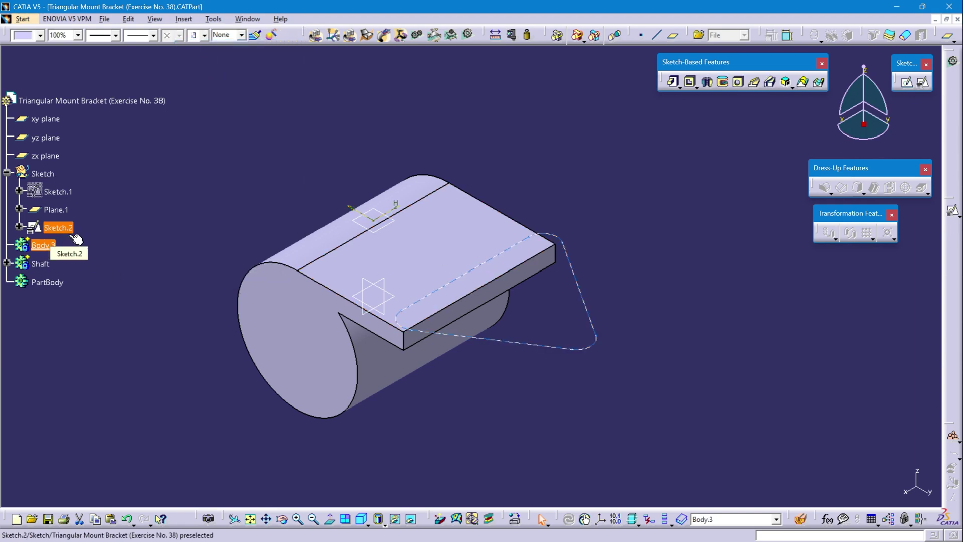
{"action": "key", "text": "alt+Return"}
{"action": "type", "text": "Triangle"}
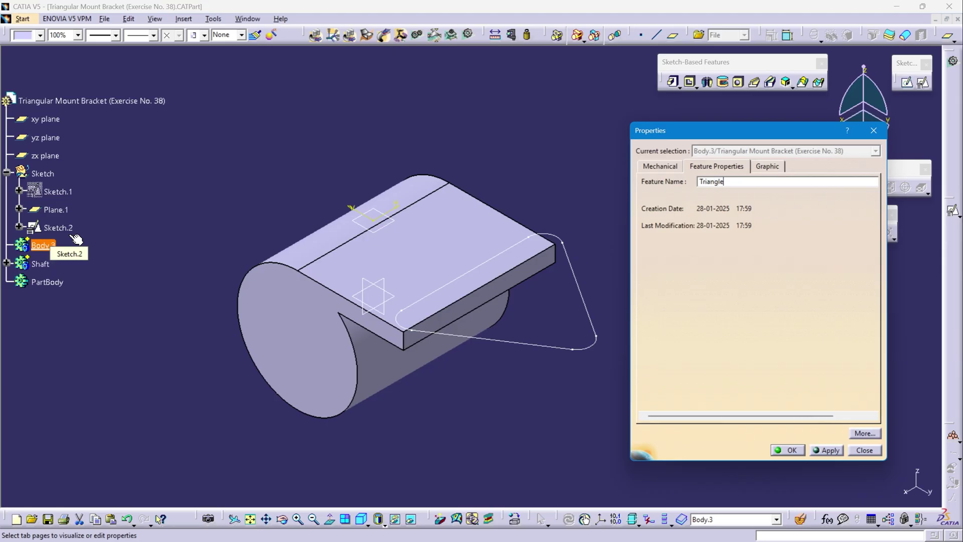
{"action": "key", "text": "Return"}
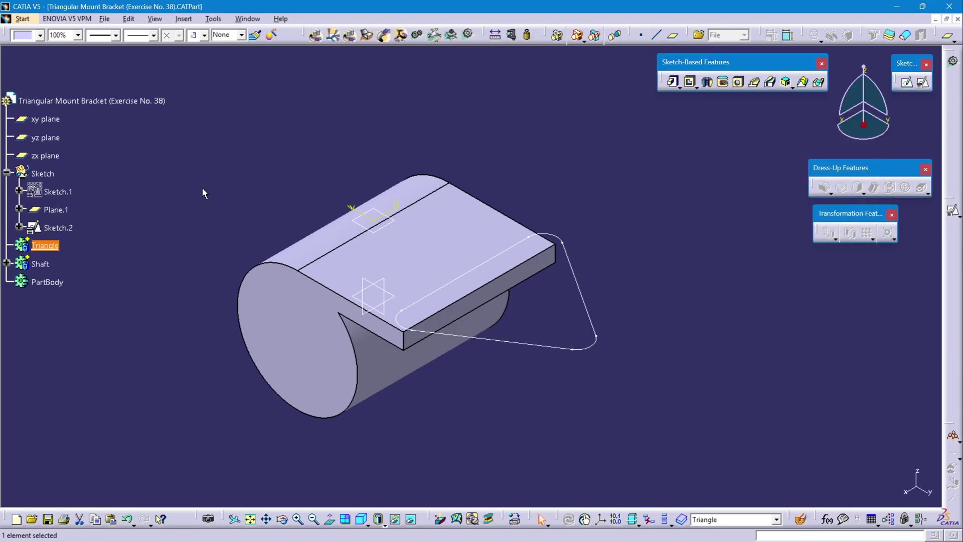
{"action": "left_click", "coordinate": [59, 227]}
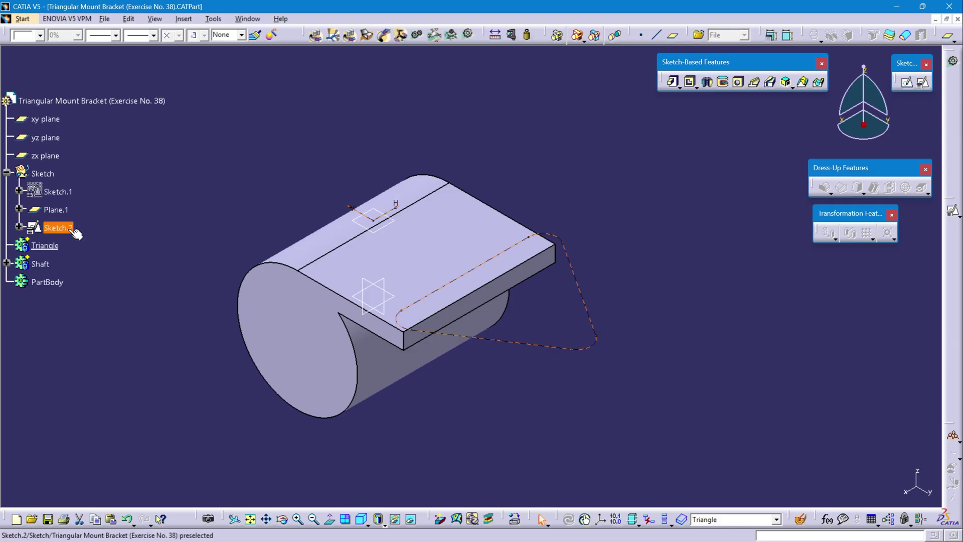
Pad Sketch.2 to 14 mm in the reversed direction and restore the isometric view.
{"action": "left_click", "coordinate": [672, 81]}
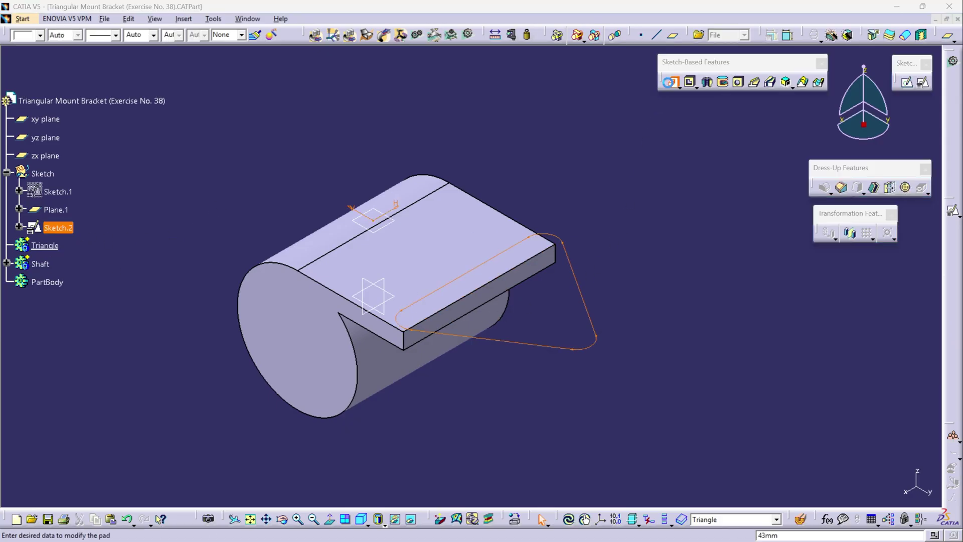
{"action": "type", "text": "14"}
{"action": "left_click", "coordinate": [607, 194]}
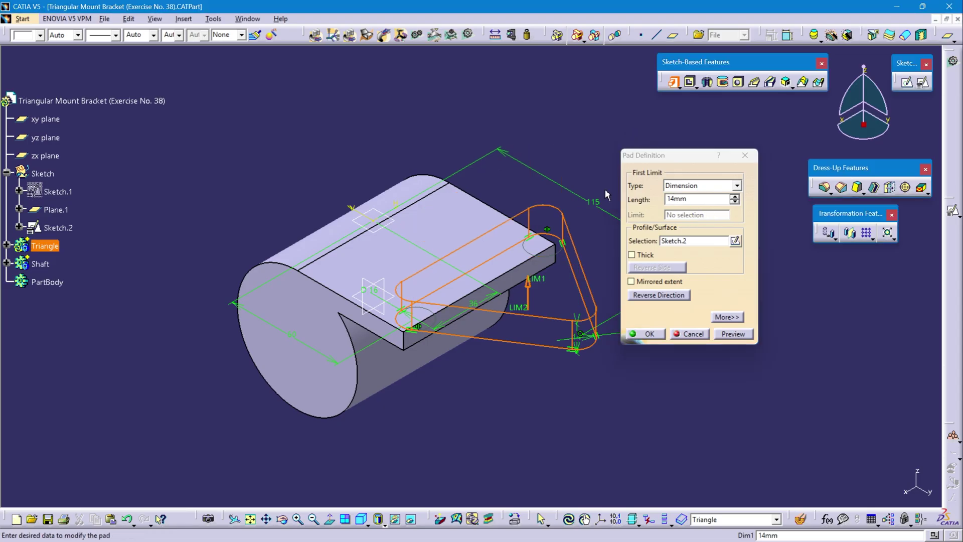
{"action": "left_click", "coordinate": [656, 297]}
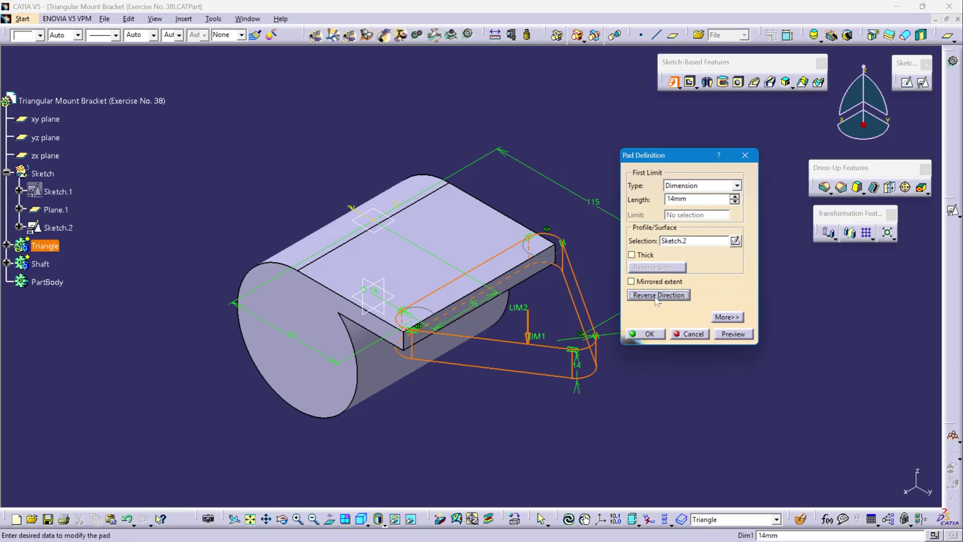
{"action": "left_click", "coordinate": [656, 335]}
{"action": "middle_click_drag", "start_coordinate": [471, 428], "coordinate": [584, 373]}
{"action": "middle_click_drag", "start_coordinate": [510, 212], "coordinate": [504, 407]}
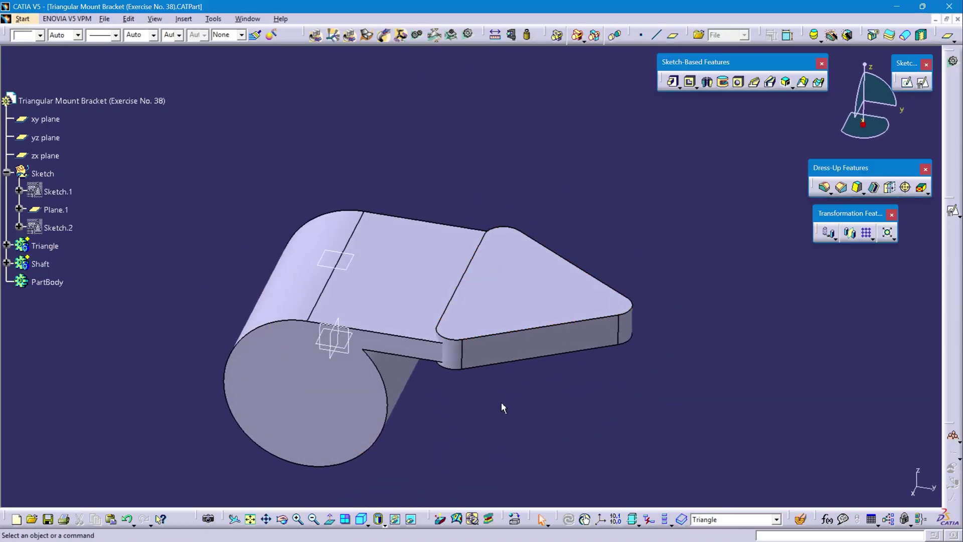
{"action": "left_click", "coordinate": [361, 519]}
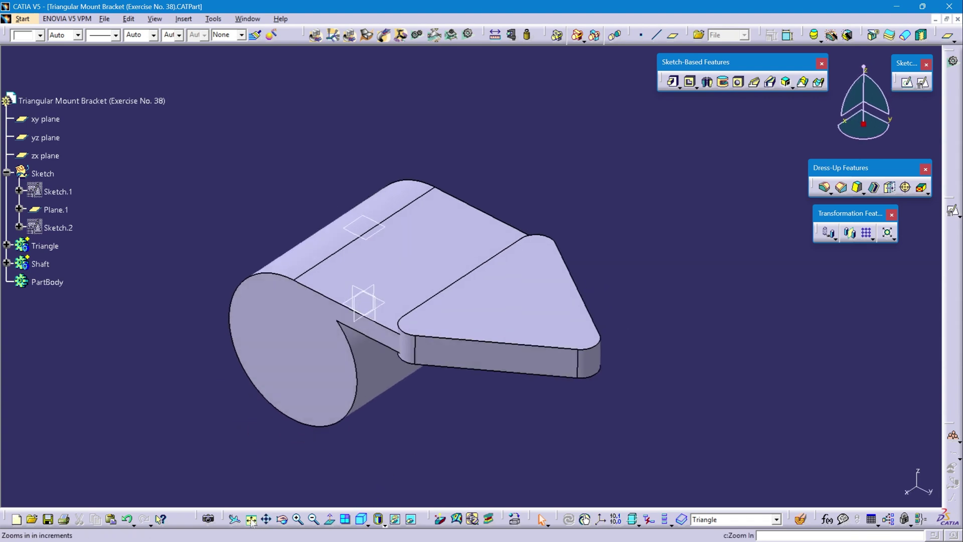
{"action": "left_click", "coordinate": [251, 519]}
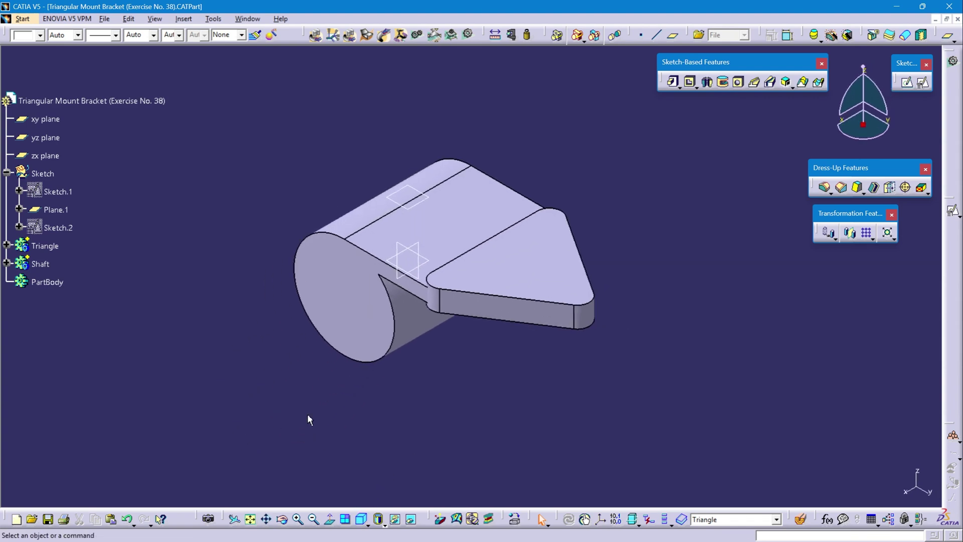
{"action": "left_click", "coordinate": [63, 208]}
Hide Plane.1 and set up an Angle/Normal to plane from the xy plane about the X axis.
{"action": "right_click", "coordinate": [63, 208]}
{"action": "left_click", "coordinate": [95, 241]}
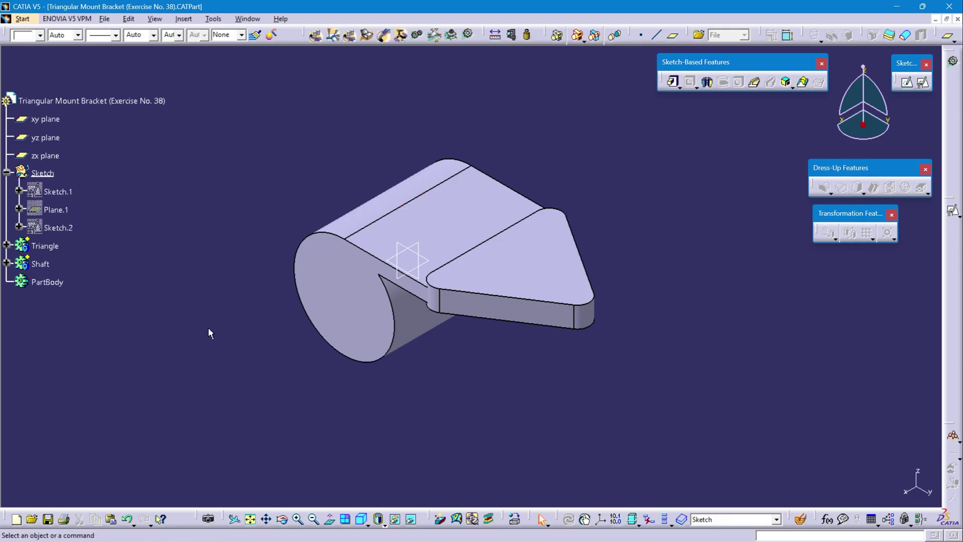
{"action": "left_click", "coordinate": [672, 35]}
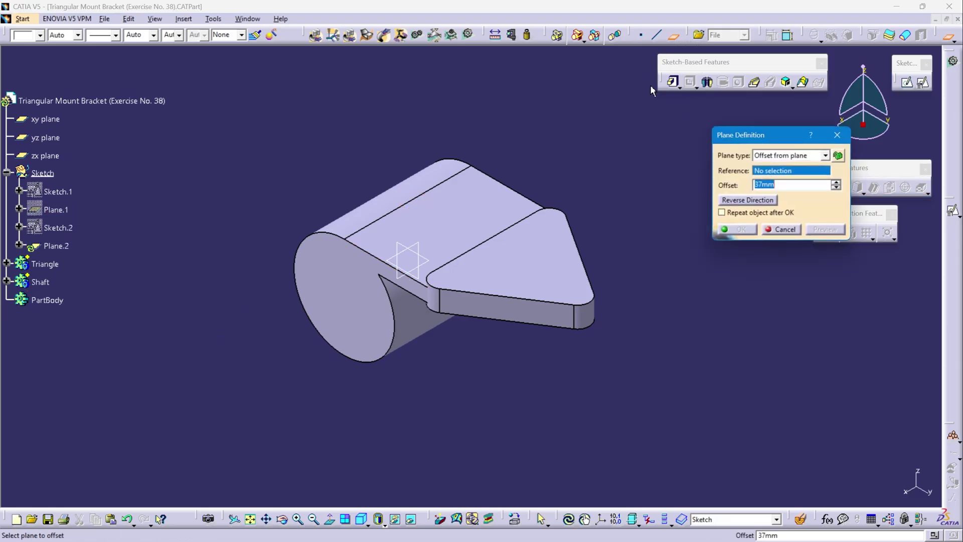
{"action": "left_click", "coordinate": [423, 260]}
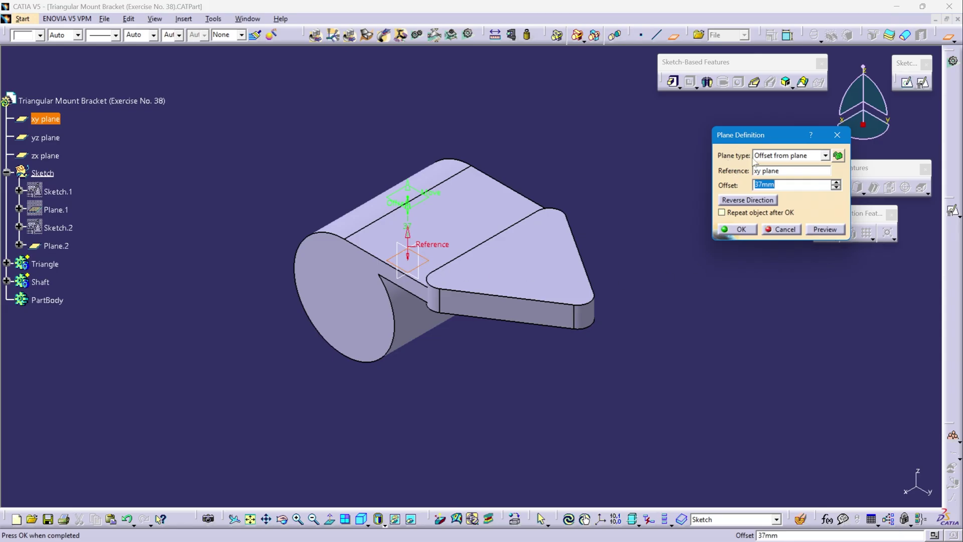
{"action": "left_click", "coordinate": [824, 155]}
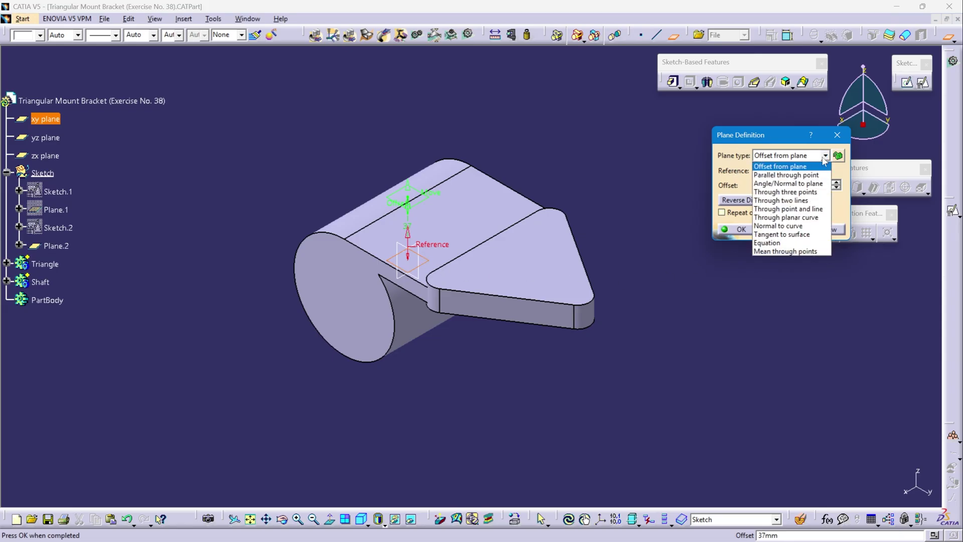
{"action": "left_click", "coordinate": [791, 185]}
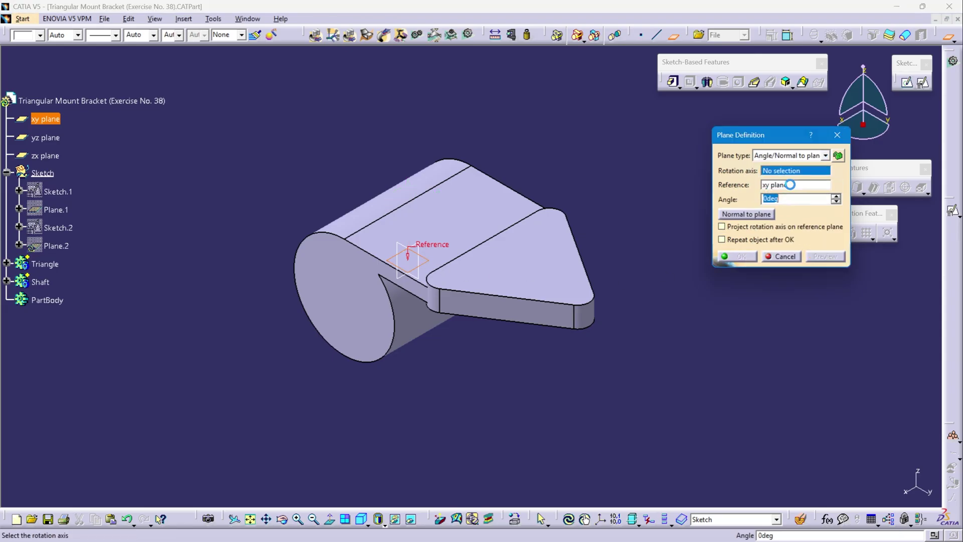
{"action": "right_click", "coordinate": [794, 173]}
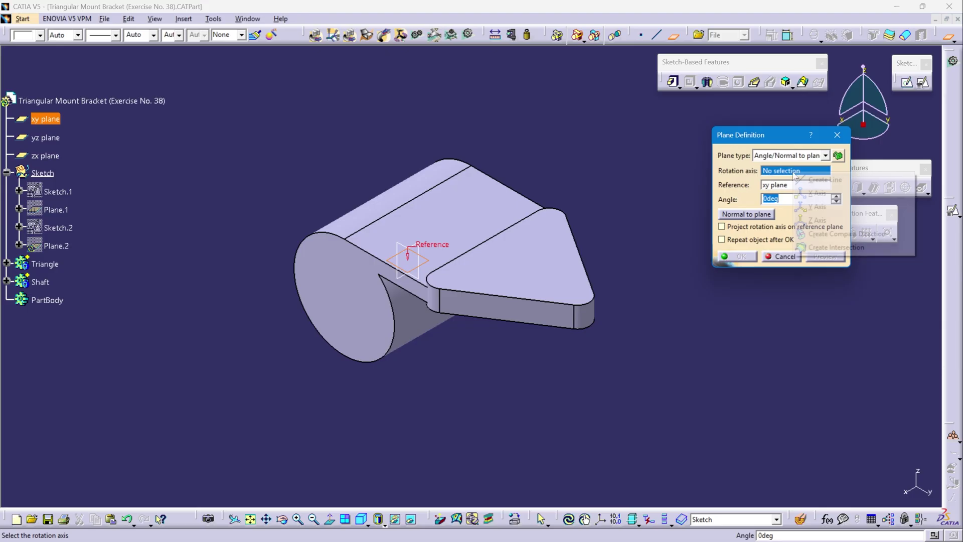
{"action": "left_click", "coordinate": [818, 194]}
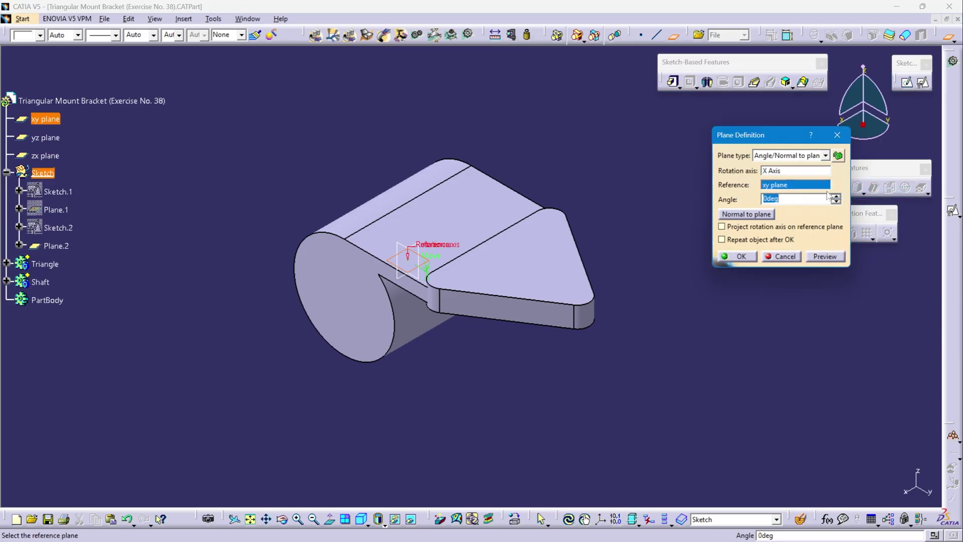
Set the plane angle to -45 degrees and create Plane.2.
{"action": "middle_click_drag", "start_coordinate": [396, 381], "coordinate": [451, 301]}
{"action": "left_click", "coordinate": [772, 199]}
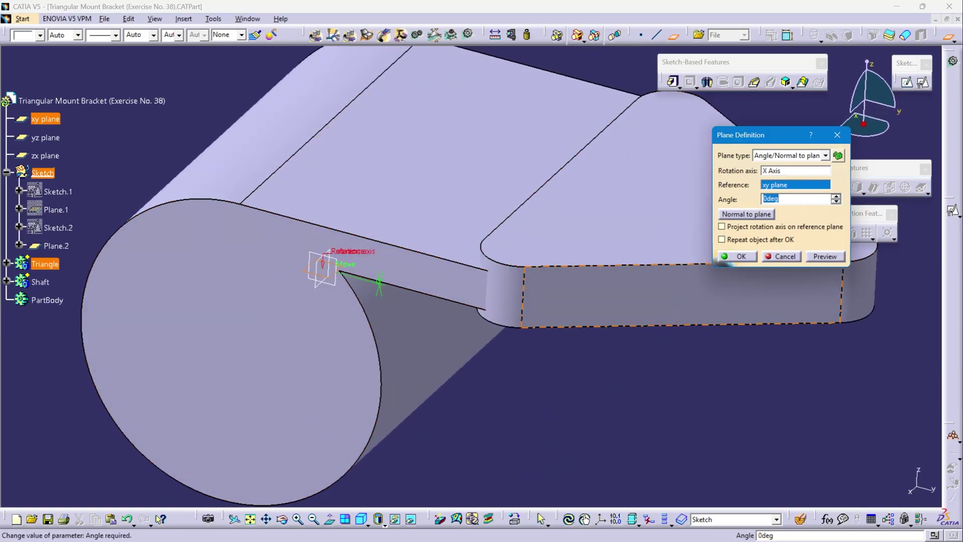
{"action": "type", "text": "45"}
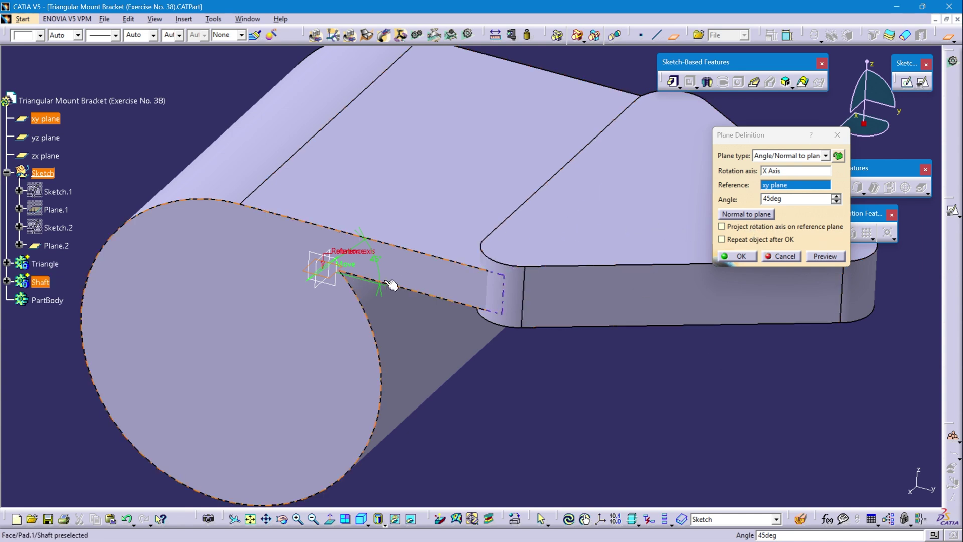
{"action": "left_click", "coordinate": [751, 230]}
{"action": "type", "text": "-"}
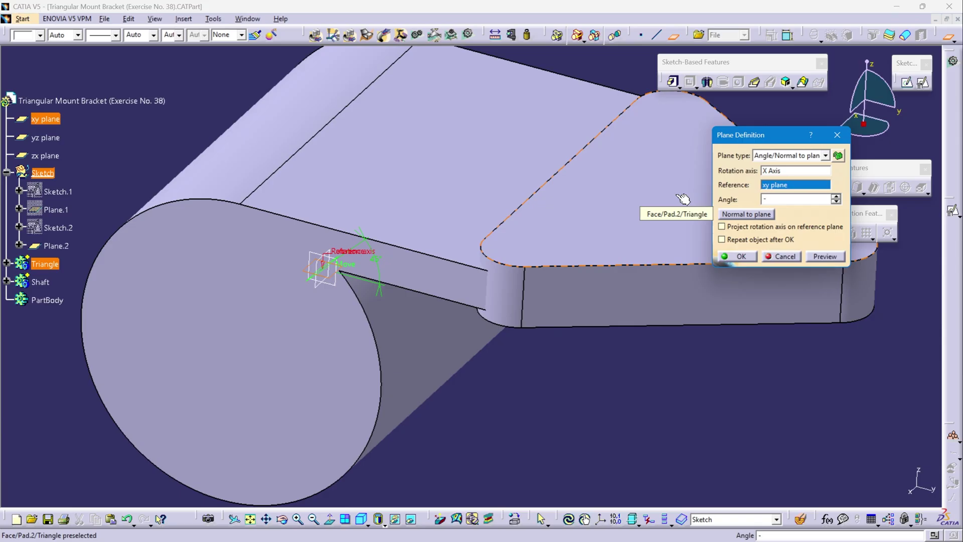
{"action": "type", "text": "45deg"}
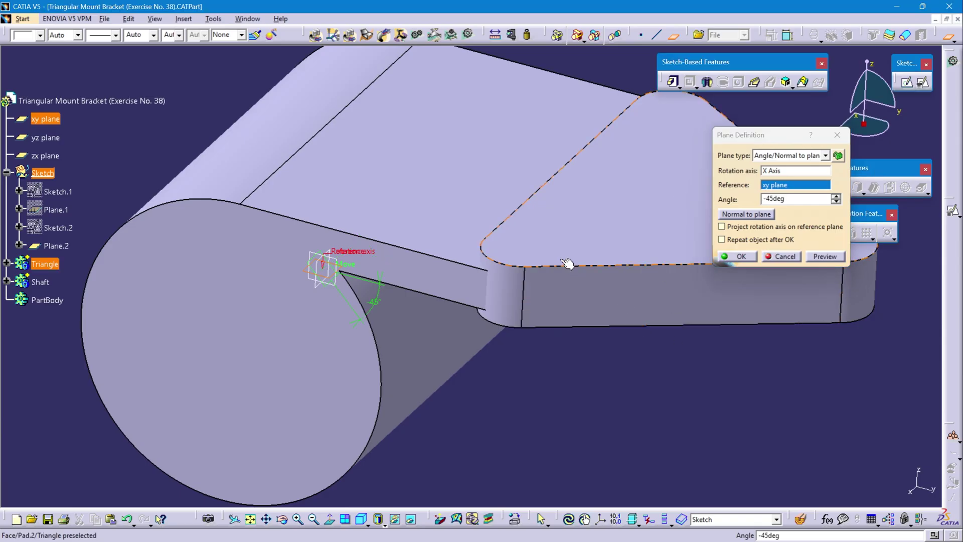
{"action": "left_click", "coordinate": [741, 257]}
{"action": "middle_click_drag", "start_coordinate": [497, 241], "coordinate": [531, 341]}
Restore the isometric view, fit all, and hide the xy, yz and zx planes.
{"action": "left_click", "coordinate": [362, 519]}
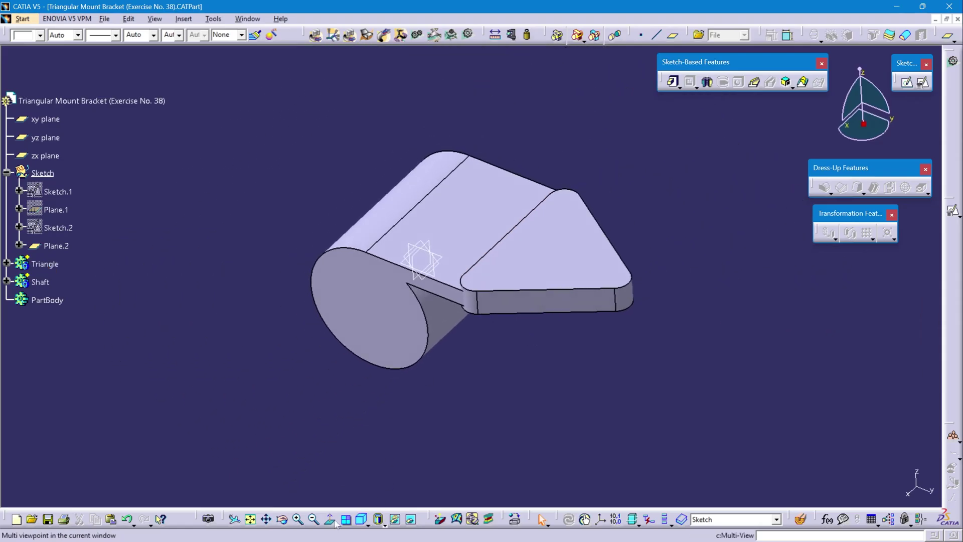
{"action": "left_click", "coordinate": [248, 519]}
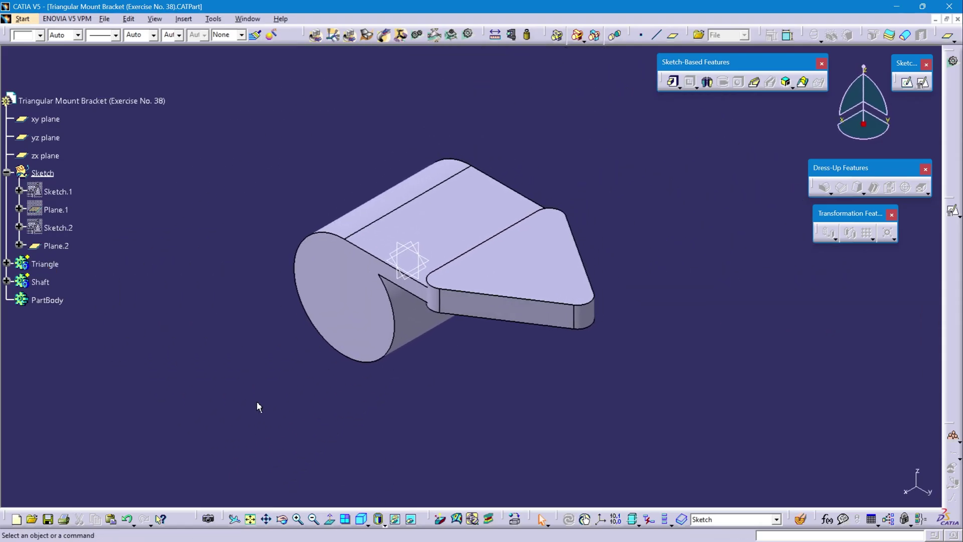
{"action": "left_click", "coordinate": [46, 119]}
{"action": "left_click", "coordinate": [45, 137], "text": "ctrl"}
{"action": "left_click", "coordinate": [45, 156], "text": "ctrl"}
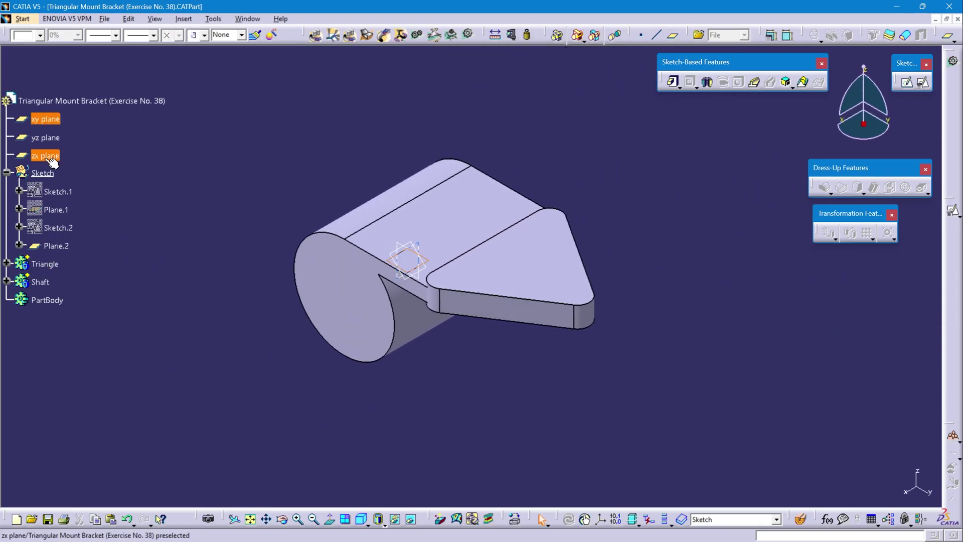
{"action": "right_click", "coordinate": [46, 157]}
{"action": "left_click", "coordinate": [77, 193]}
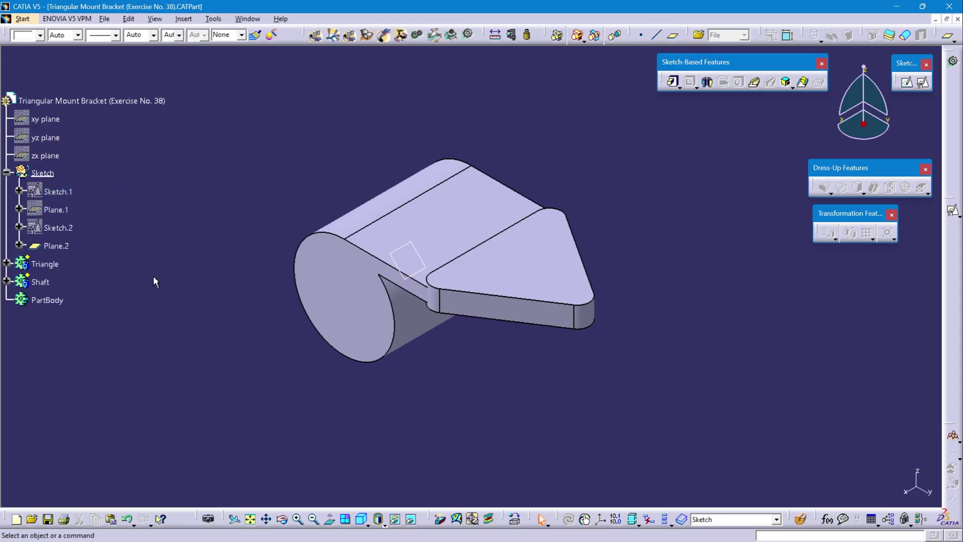
Create a positioned sketch on Plane.2 and draw a circle centred on its origin.
{"action": "left_click", "coordinate": [56, 246]}
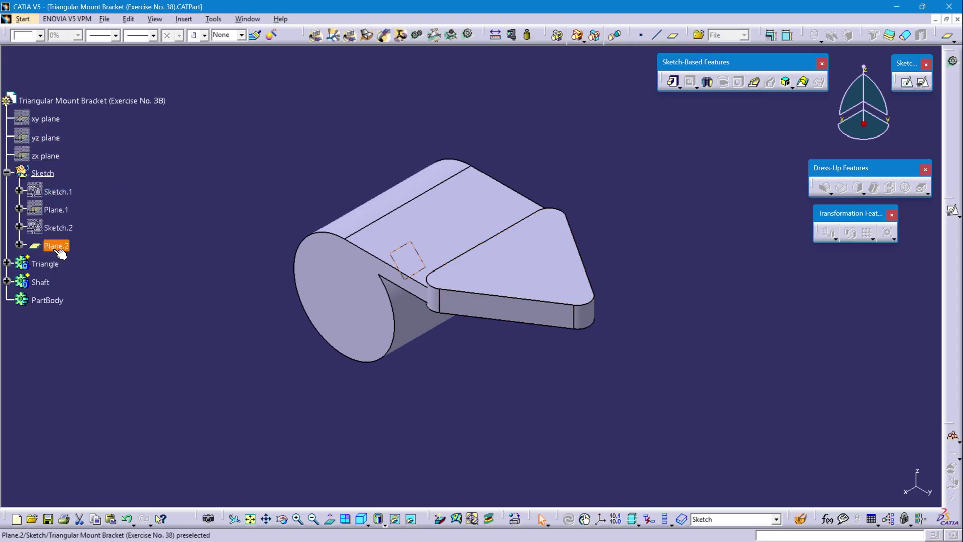
{"action": "left_click", "coordinate": [924, 83]}
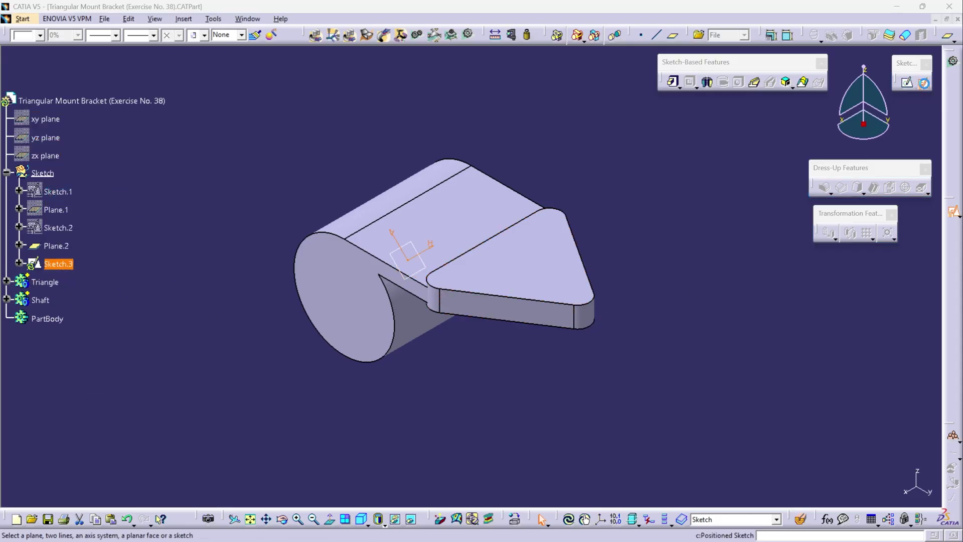
{"action": "left_click", "coordinate": [868, 489]}
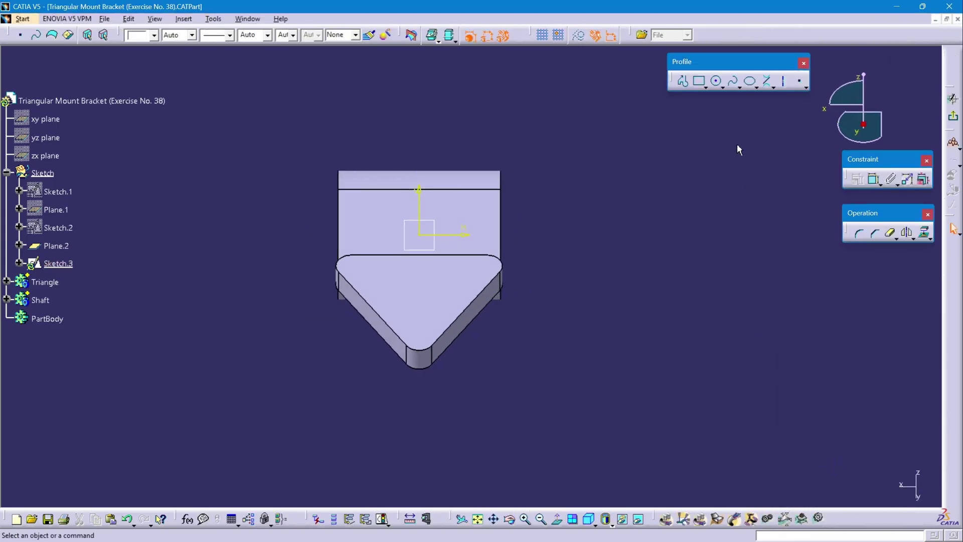
{"action": "left_click", "coordinate": [716, 81]}
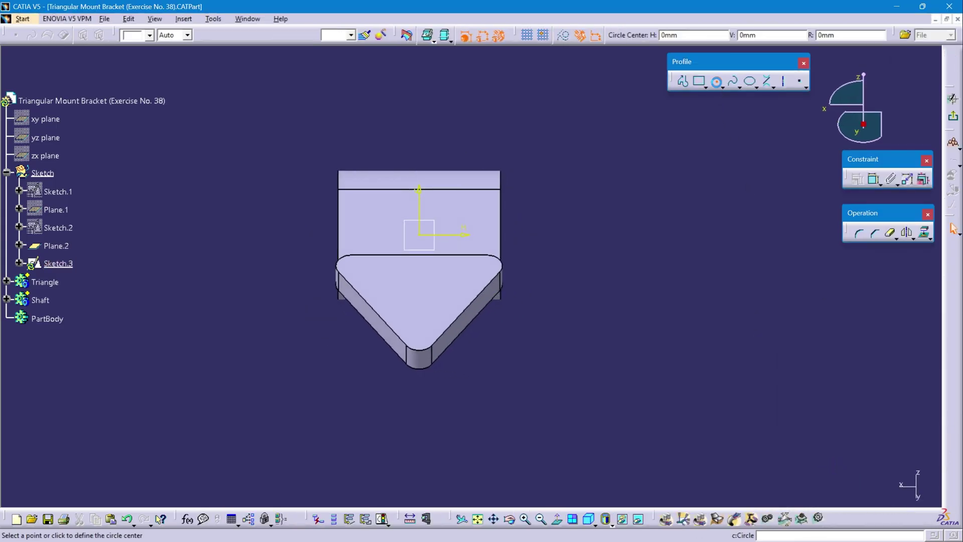
{"action": "left_click", "coordinate": [420, 234]}
{"action": "left_click", "coordinate": [474, 179]}
Constrain the circle's diameter to 32 mm and exit the sketcher.
{"action": "left_click", "coordinate": [874, 179]}
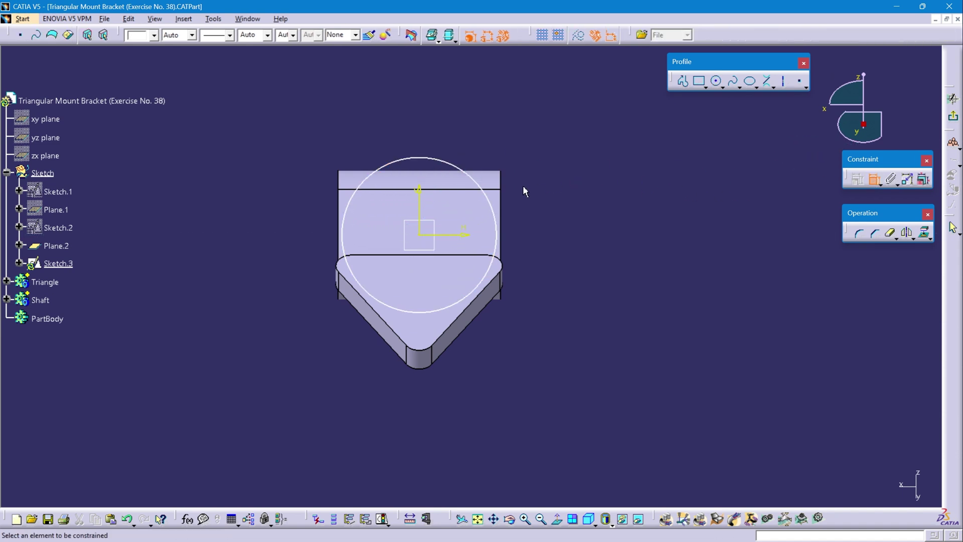
{"action": "left_click", "coordinate": [499, 206]}
{"action": "left_click", "coordinate": [571, 184]}
{"action": "double_click", "coordinate": [574, 181]}
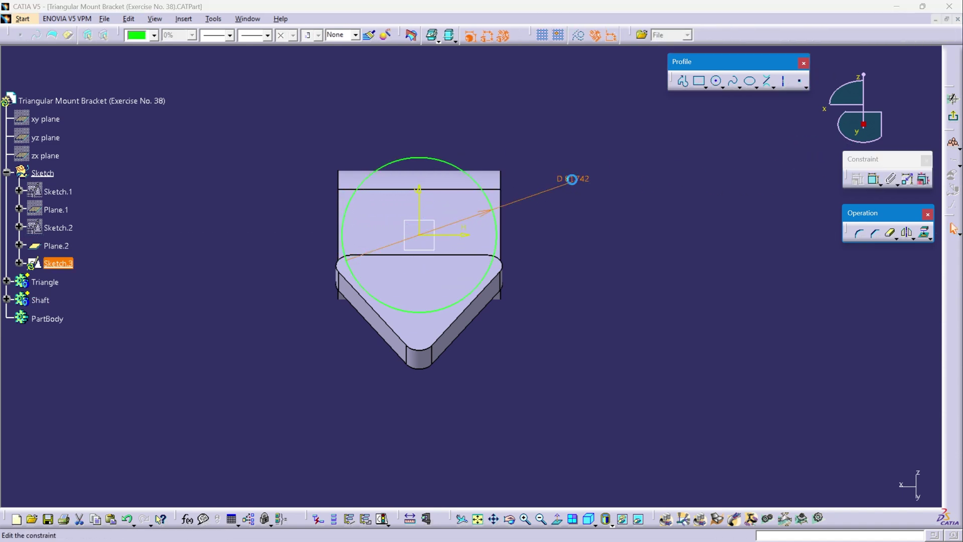
{"action": "type", "text": "32"}
{"action": "key", "text": "Return"}
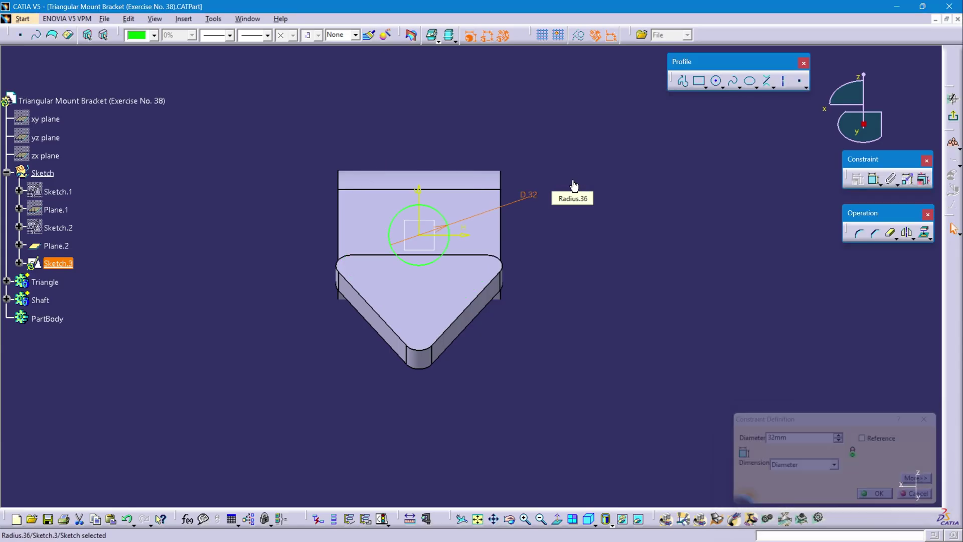
{"action": "left_click", "coordinate": [953, 116]}
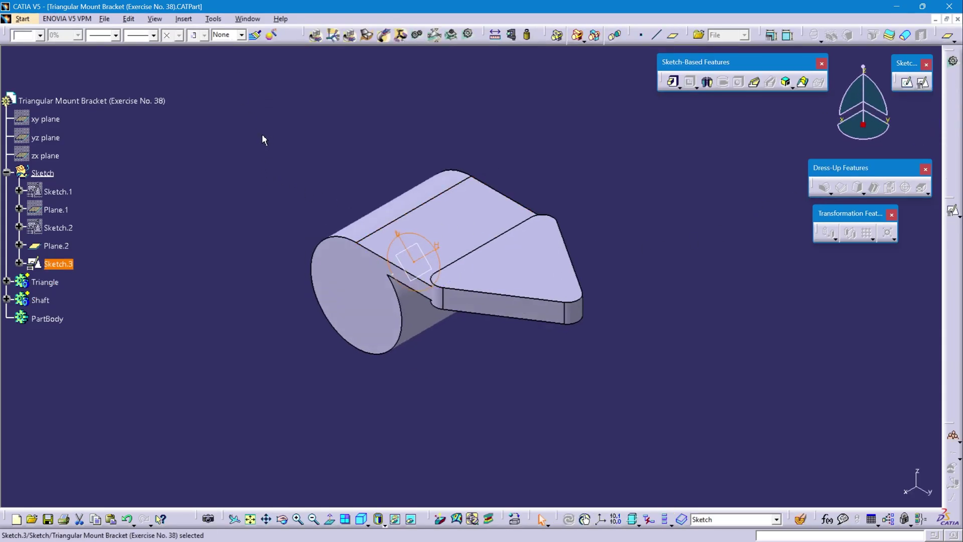
Insert Body.4 and rename it Solid Shaft in its Properties.
{"action": "left_click", "coordinate": [184, 19]}
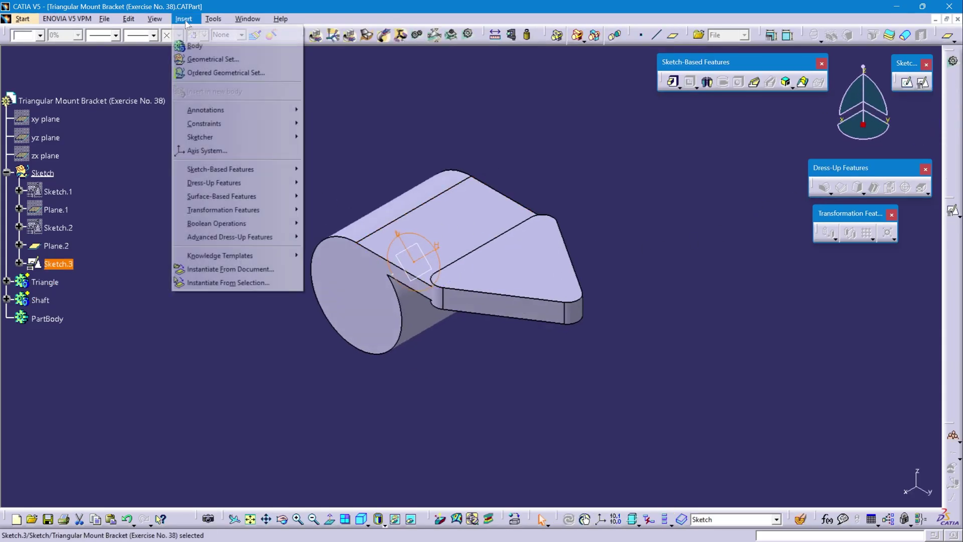
{"action": "left_click", "coordinate": [192, 46]}
{"action": "left_click", "coordinate": [45, 281]}
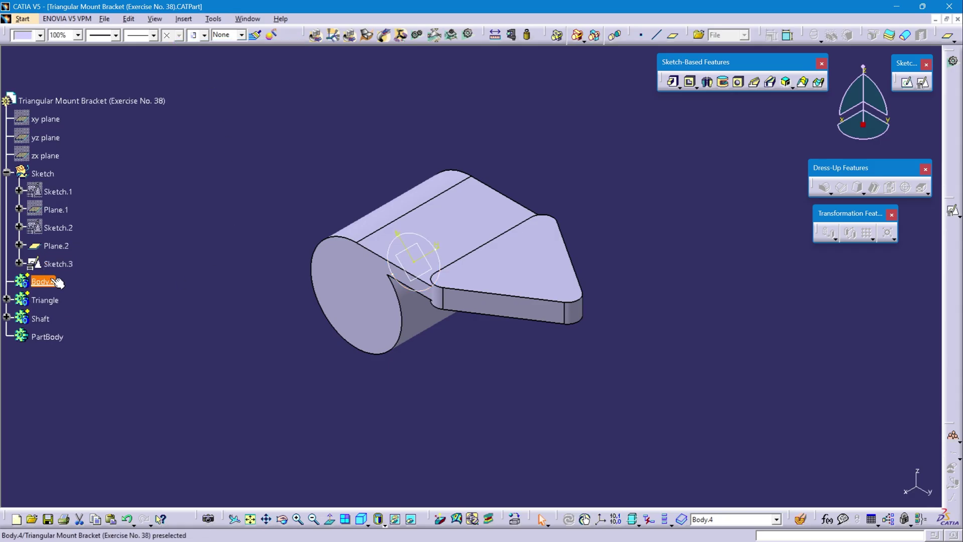
{"action": "key", "text": "alt+Return"}
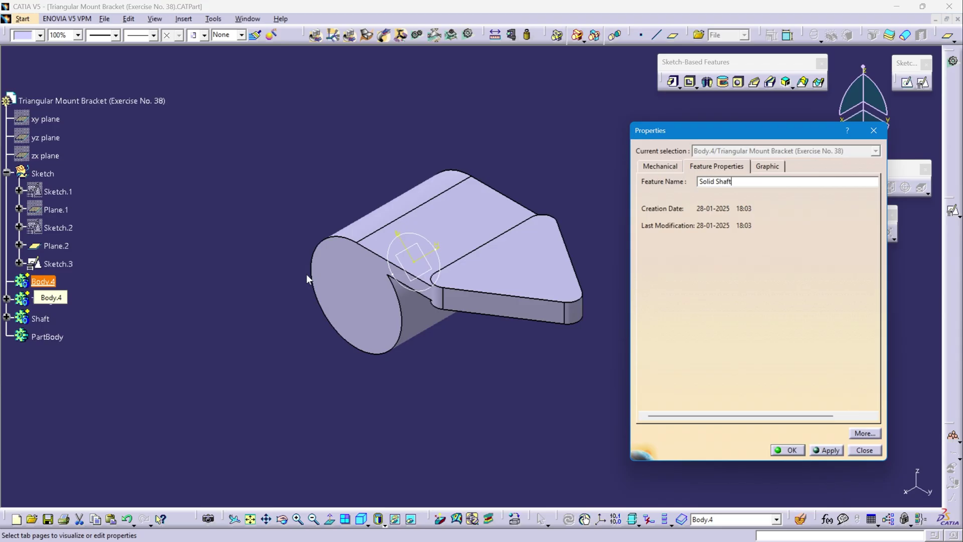
{"action": "key", "text": "Return"}
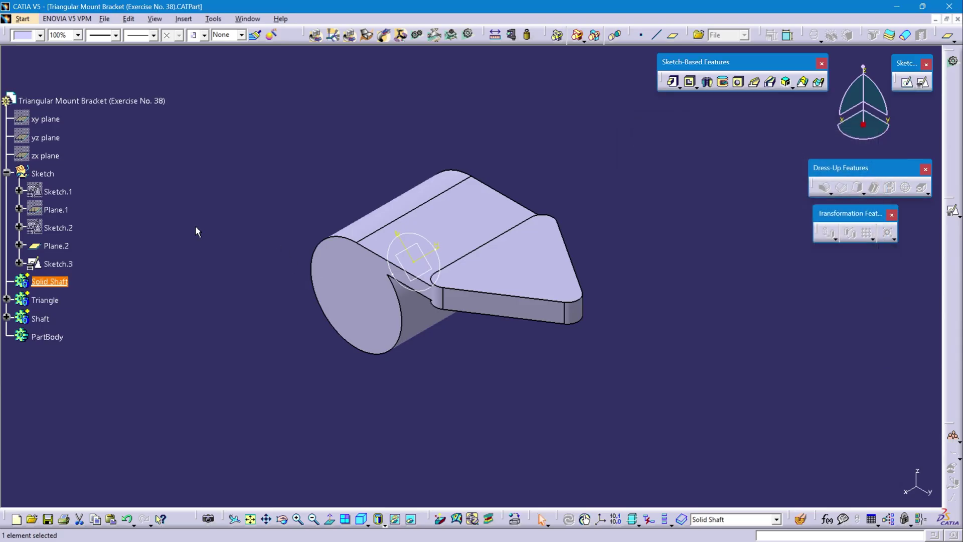
{"action": "left_click", "coordinate": [206, 234]}
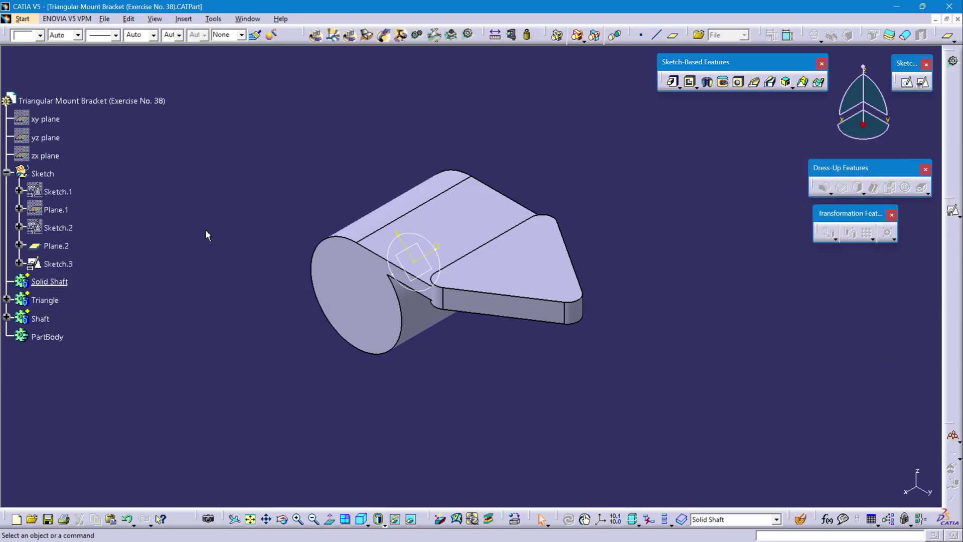
Pad Sketch.3 to 45 mm in the reversed direction and return to isometric view.
{"action": "left_click", "coordinate": [71, 264]}
{"action": "left_click", "coordinate": [672, 81]}
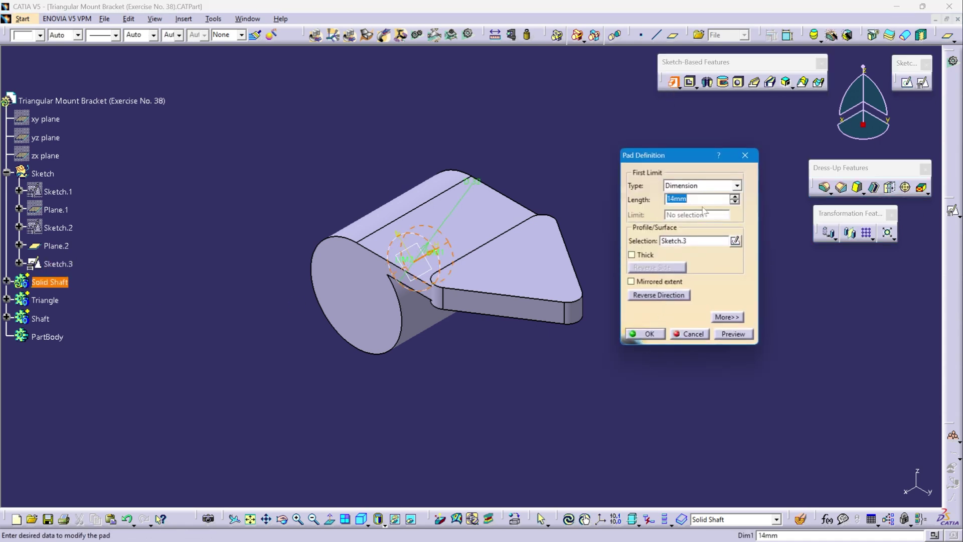
{"action": "type", "text": "45"}
{"action": "left_click", "coordinate": [823, 351]}
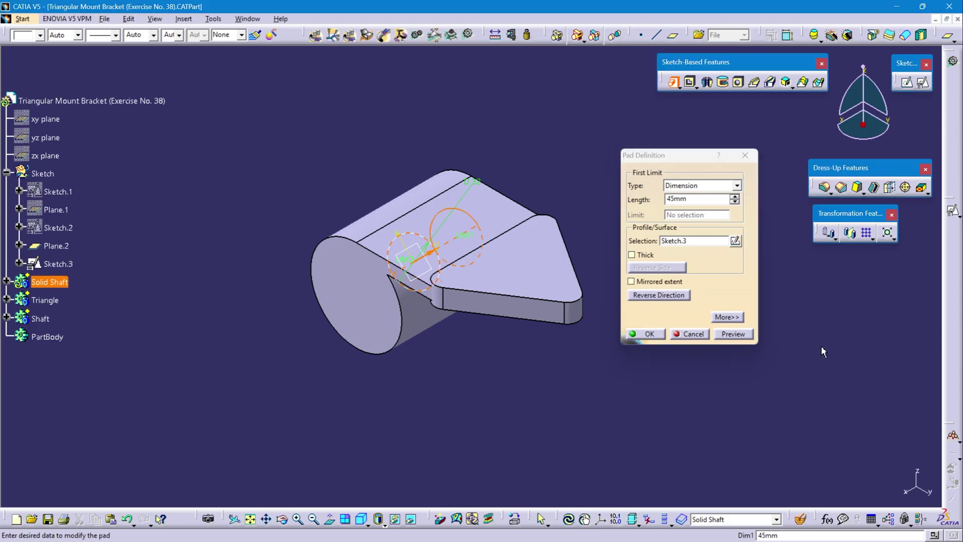
{"action": "left_click", "coordinate": [648, 297]}
{"action": "left_click", "coordinate": [648, 334]}
{"action": "middle_click_drag", "start_coordinate": [387, 316], "coordinate": [495, 313]}
{"action": "left_click", "coordinate": [361, 518]}
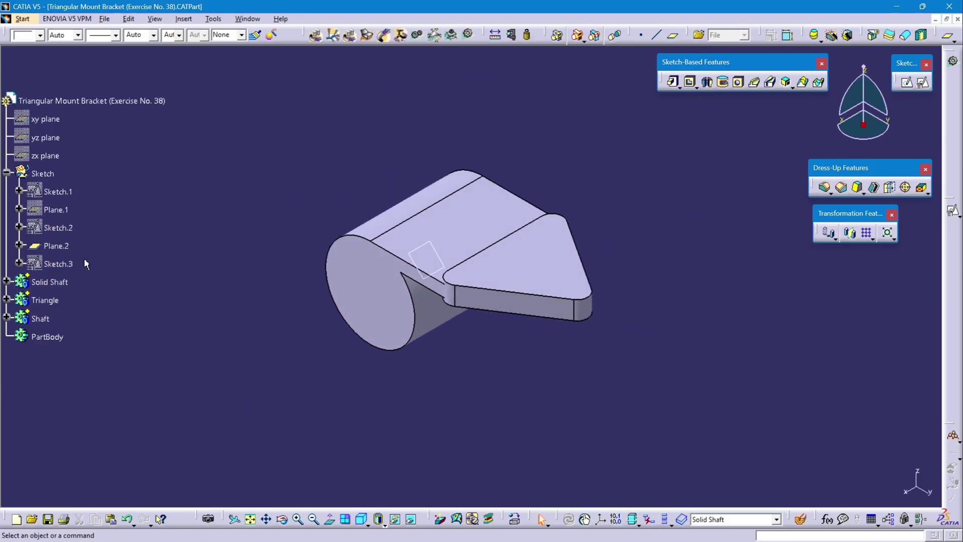
Hide Plane.2, collapse the Sketch branch, and make PartBody the in-work body.
{"action": "left_click", "coordinate": [55, 246]}
{"action": "right_click", "coordinate": [63, 246]}
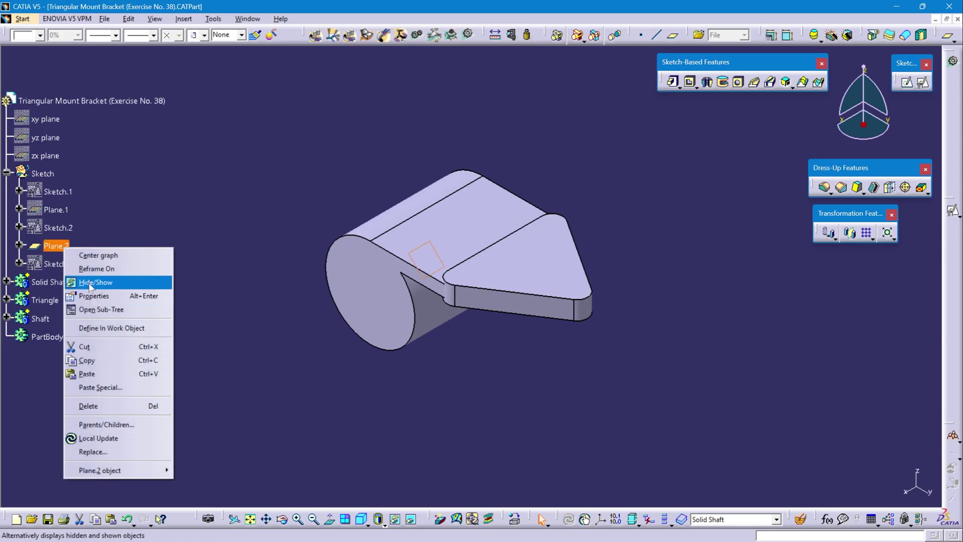
{"action": "left_click", "coordinate": [101, 282]}
{"action": "left_click", "coordinate": [7, 172]}
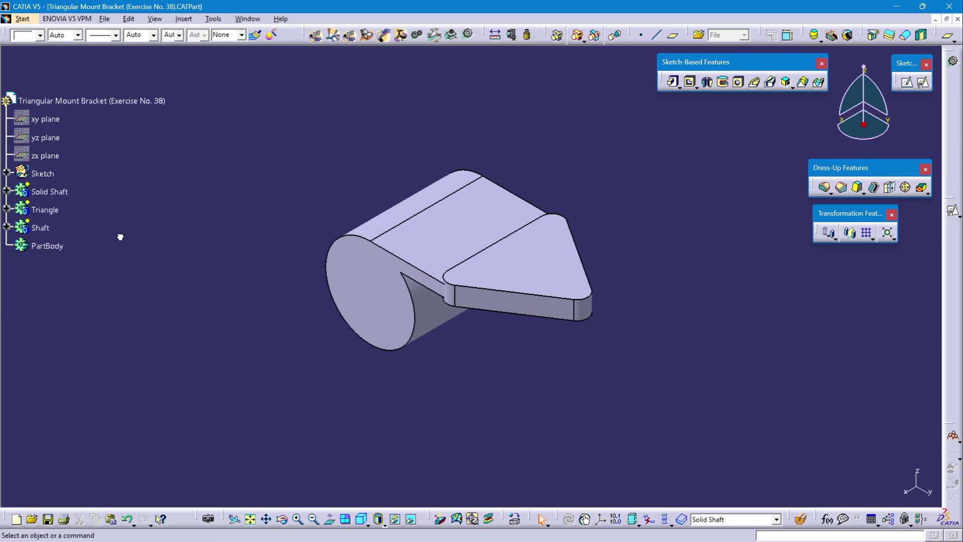
{"action": "left_click", "coordinate": [48, 246]}
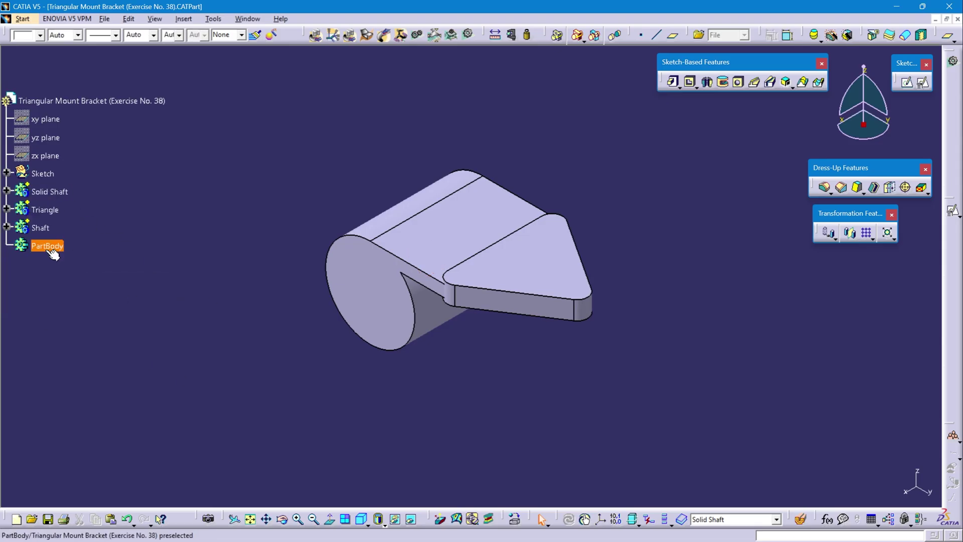
{"action": "right_click", "coordinate": [46, 248]}
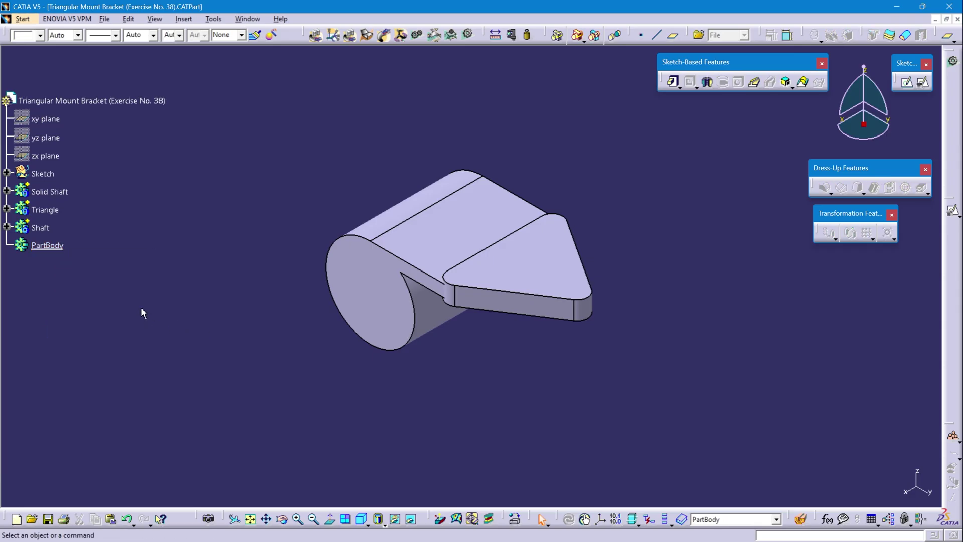
Add the Shaft body into PartBody.
{"action": "left_click", "coordinate": [51, 229]}
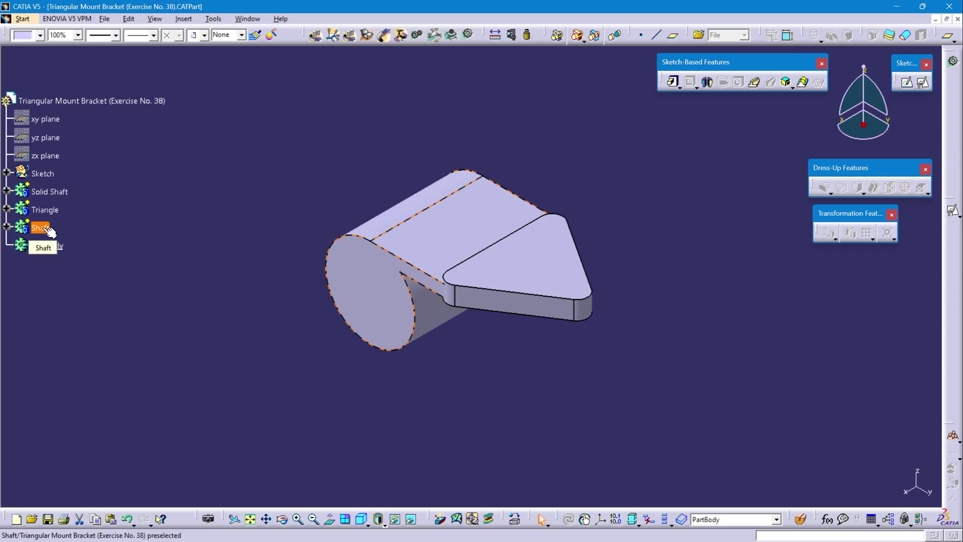
{"action": "right_click", "coordinate": [51, 231]}
{"action": "mouse_move", "coordinate": [110, 453]}
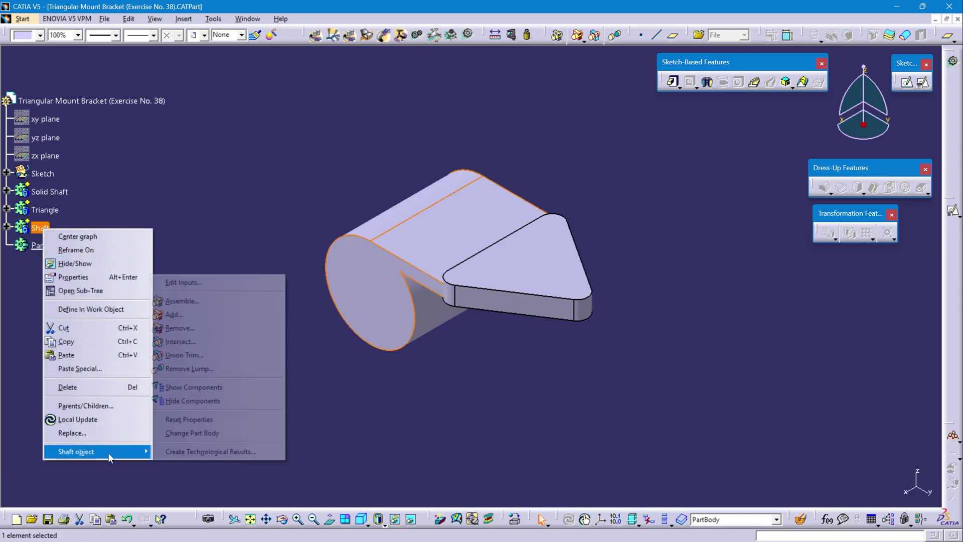
{"action": "left_click", "coordinate": [174, 314]}
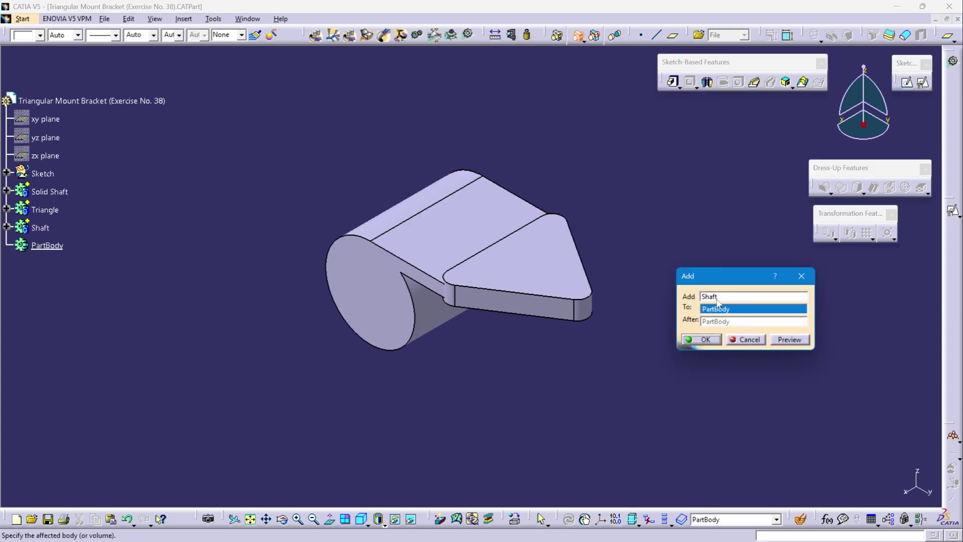
{"action": "left_click", "coordinate": [705, 340]}
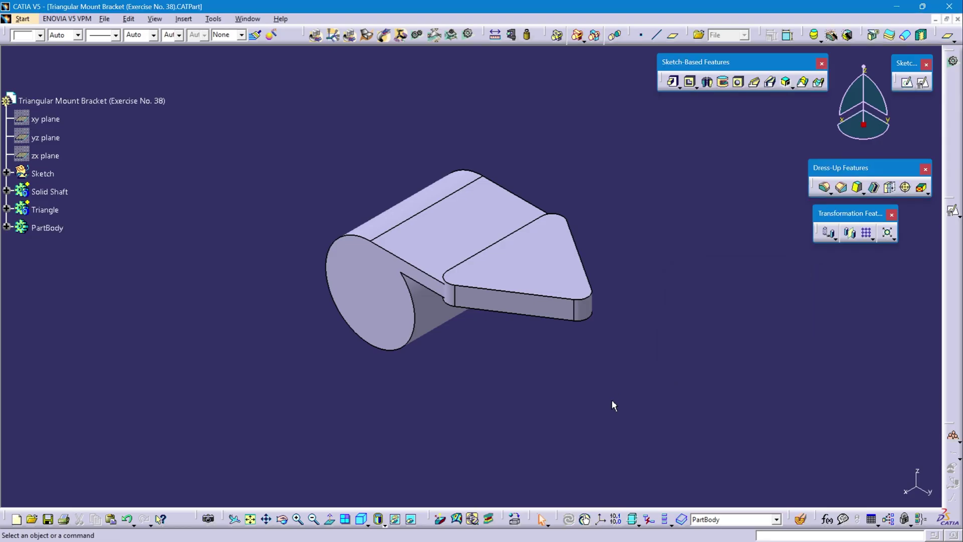
{"action": "right_click", "coordinate": [47, 227]}
{"action": "left_click", "coordinate": [238, 366]}
Add the Triangle and Solid Shaft bodies into PartBody.
{"action": "left_click", "coordinate": [46, 210]}
{"action": "right_click", "coordinate": [48, 216]}
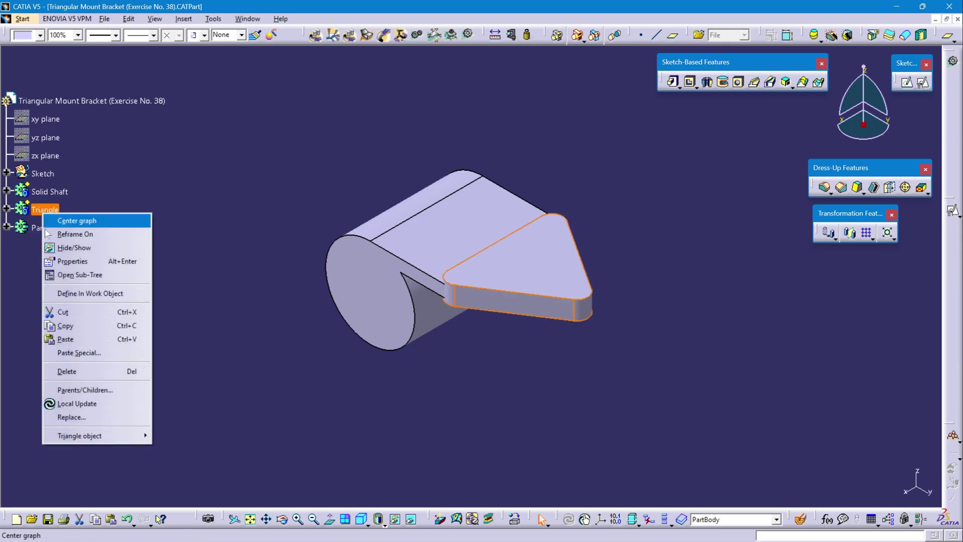
{"action": "mouse_move", "coordinate": [92, 436]}
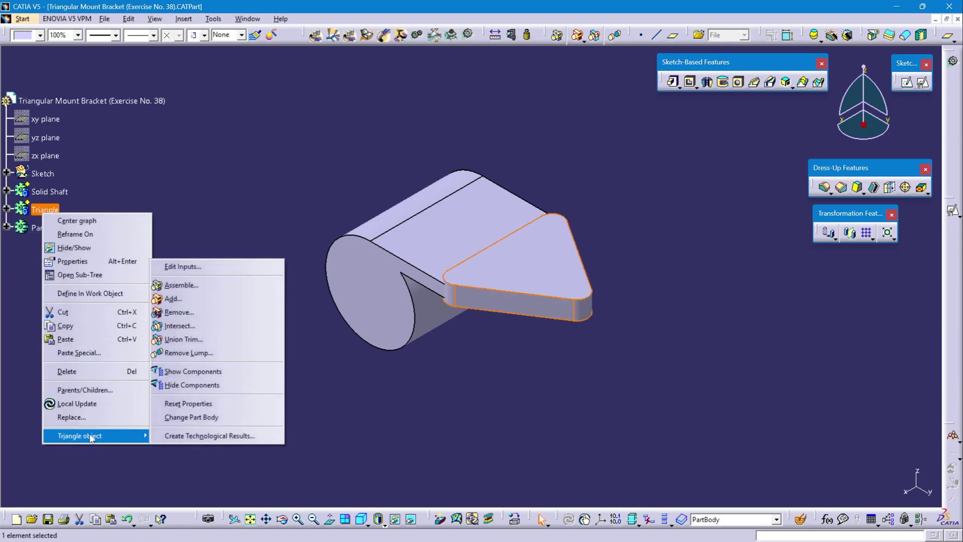
{"action": "left_click", "coordinate": [173, 298]}
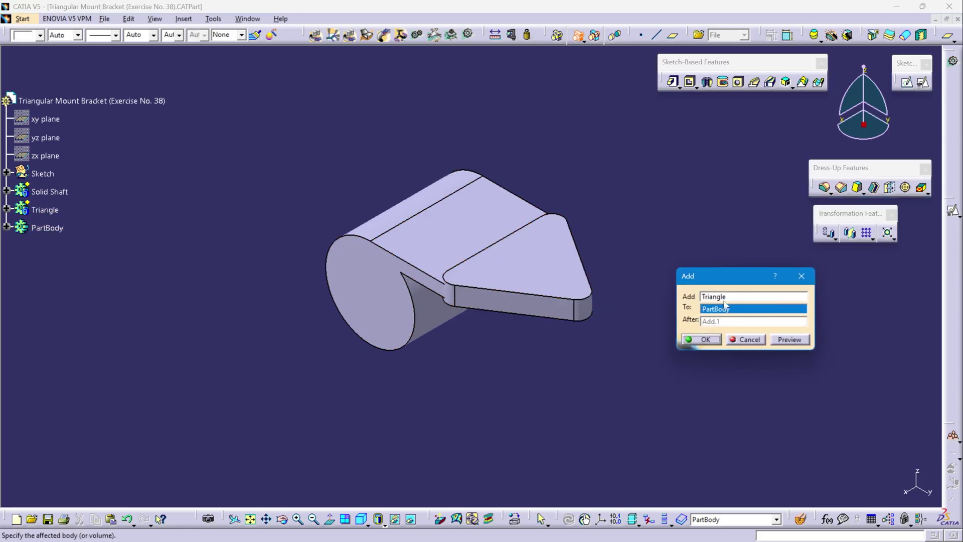
{"action": "left_click", "coordinate": [705, 339]}
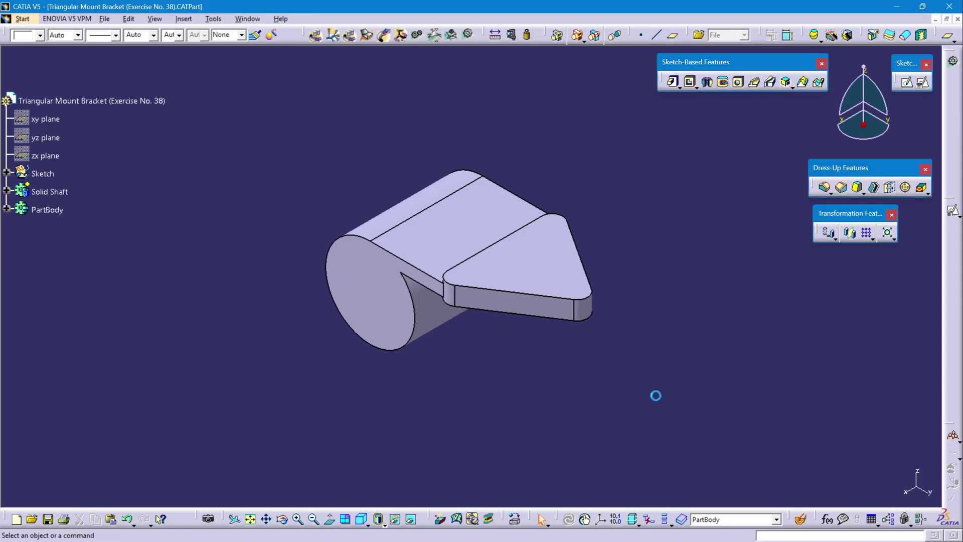
{"action": "right_click", "coordinate": [51, 192]}
{"action": "mouse_move", "coordinate": [89, 417]}
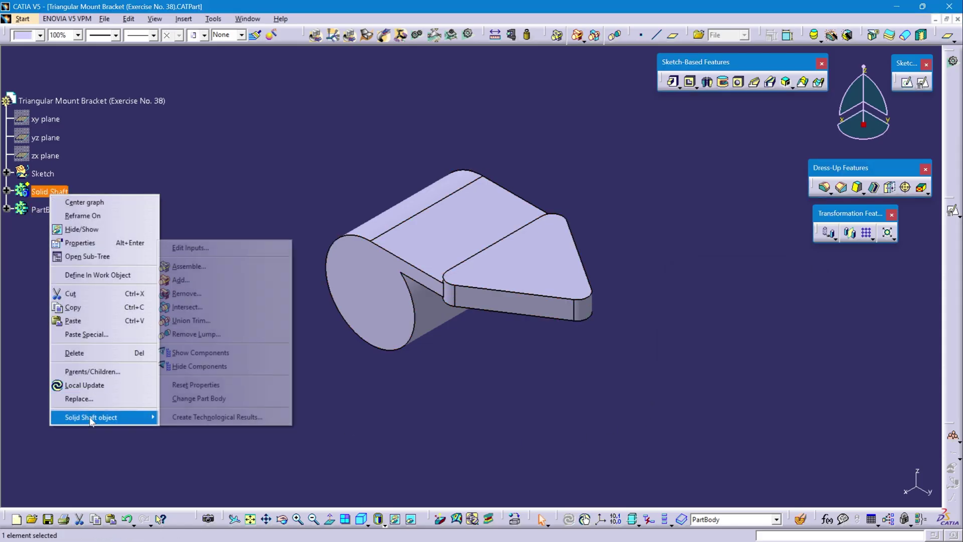
{"action": "left_click", "coordinate": [197, 280]}
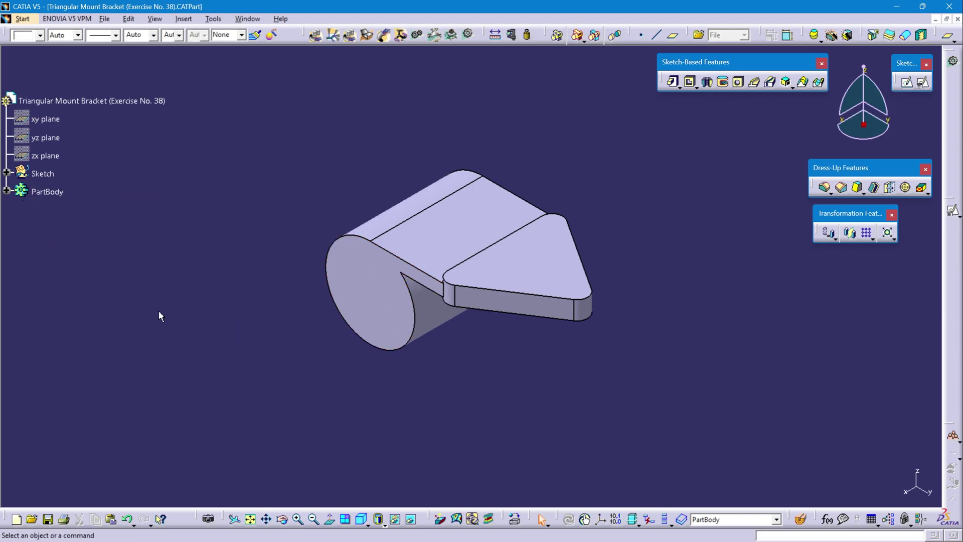
{"action": "middle_click_drag", "start_coordinate": [461, 411], "coordinate": [468, 430]}
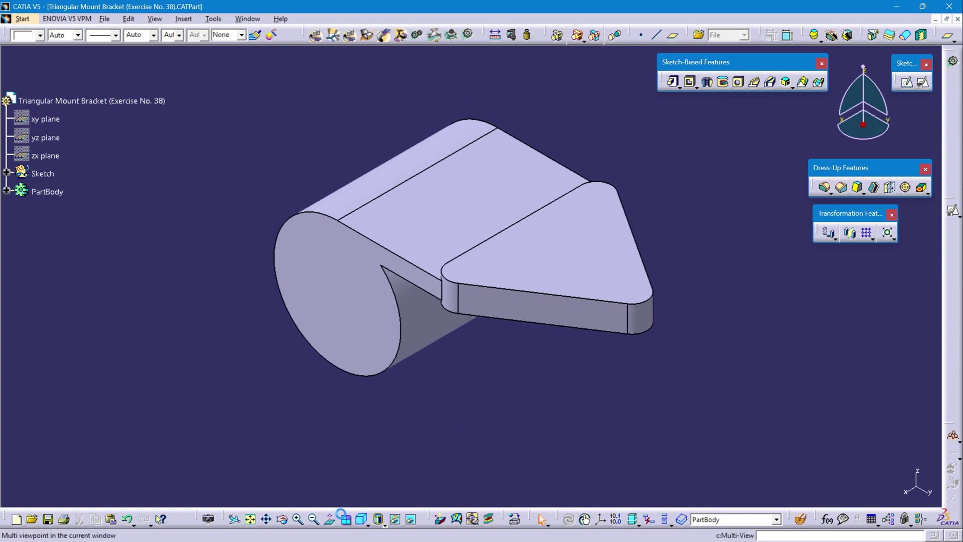
Define PartBody in work and start a 50 mm hole on the shaft's circular end face.
{"action": "left_click", "coordinate": [250, 518]}
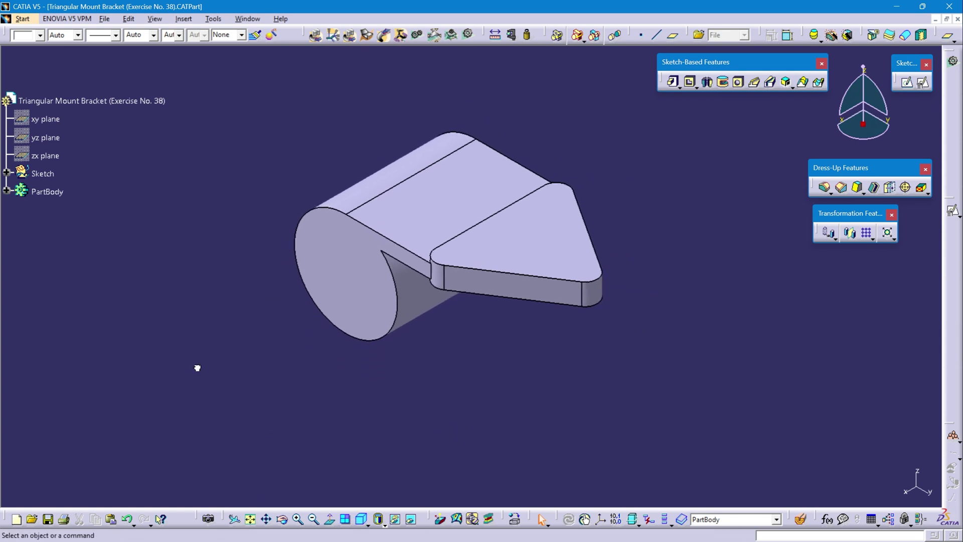
{"action": "left_click", "coordinate": [50, 192]}
{"action": "right_click", "coordinate": [53, 195]}
{"action": "left_click", "coordinate": [95, 276]}
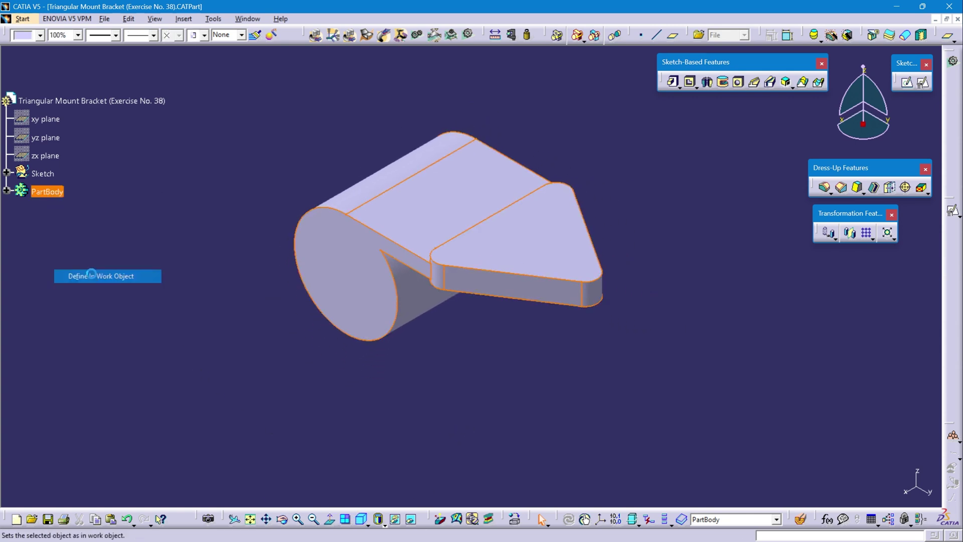
{"action": "left_click", "coordinate": [738, 81]}
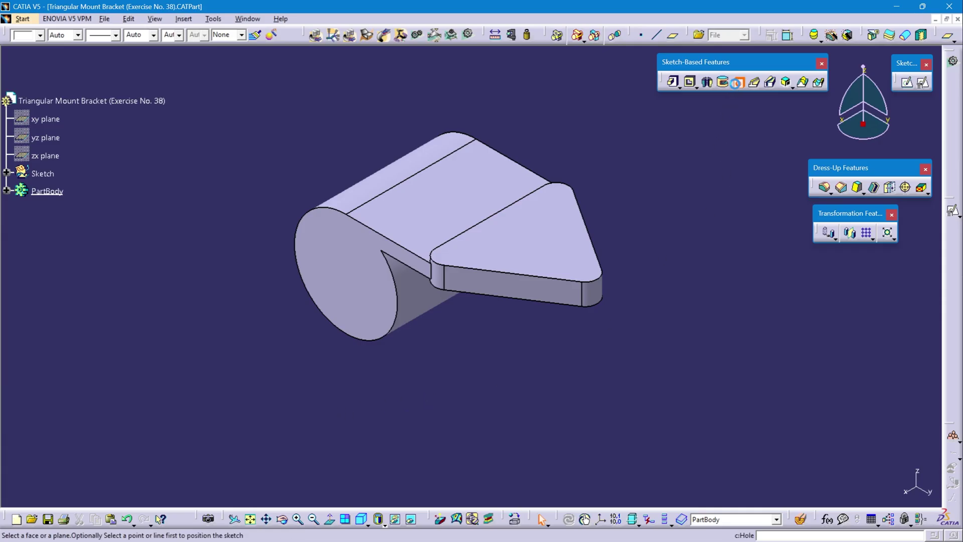
{"action": "left_click", "coordinate": [345, 265]}
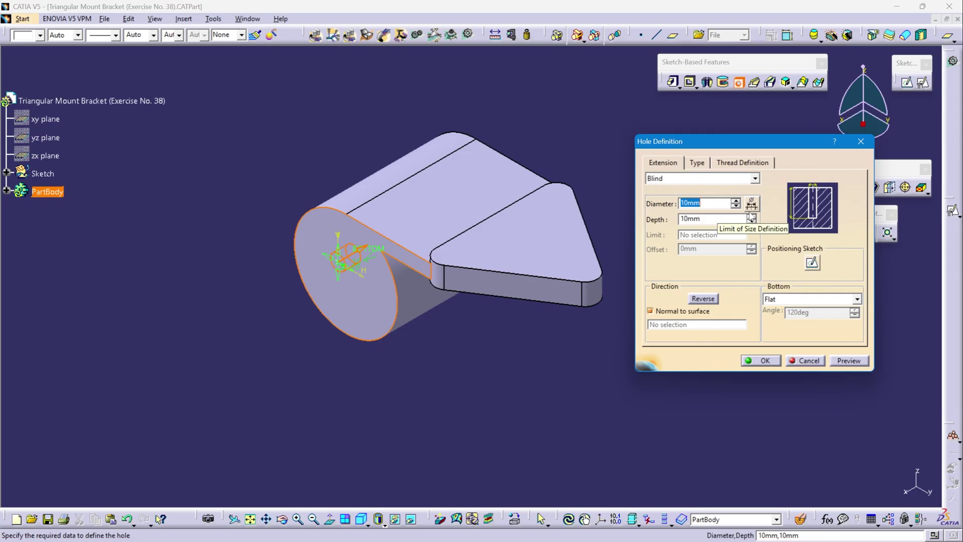
{"action": "key", "text": "Return"}
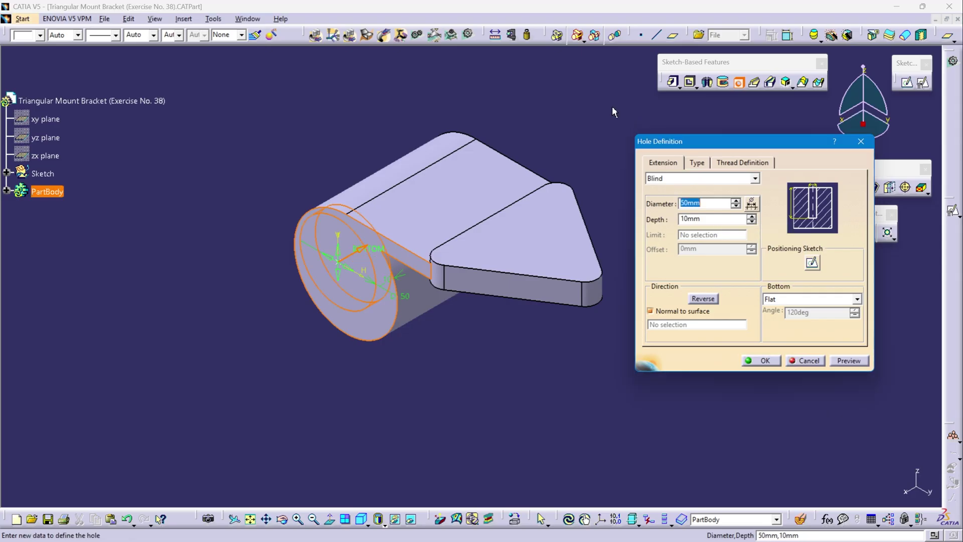
Make the hole centre concentric with the shaft's circular edge in the positioning sketch.
{"action": "left_click", "coordinate": [813, 262]}
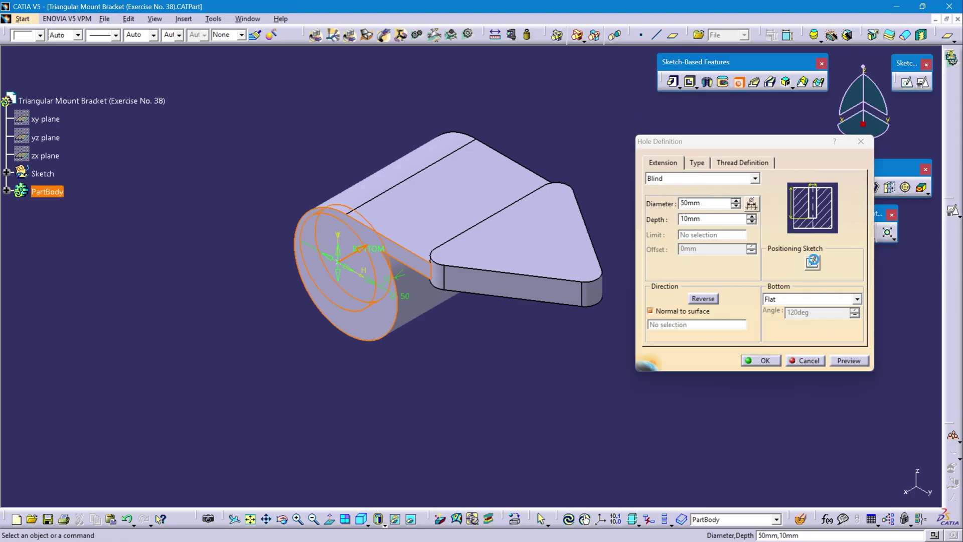
{"action": "left_click", "coordinate": [872, 179]}
{"action": "left_click", "coordinate": [325, 329]}
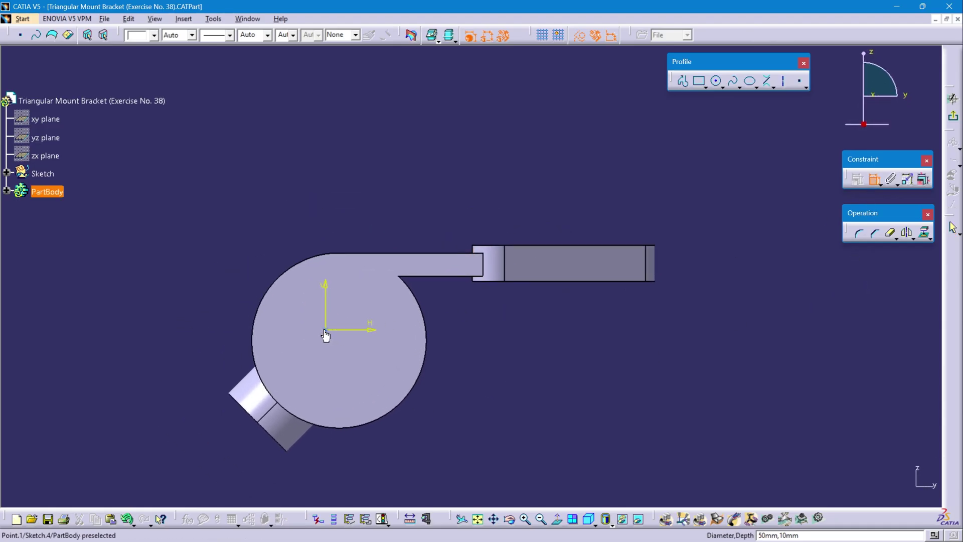
{"action": "left_click", "coordinate": [428, 378]}
{"action": "right_click", "coordinate": [579, 367]}
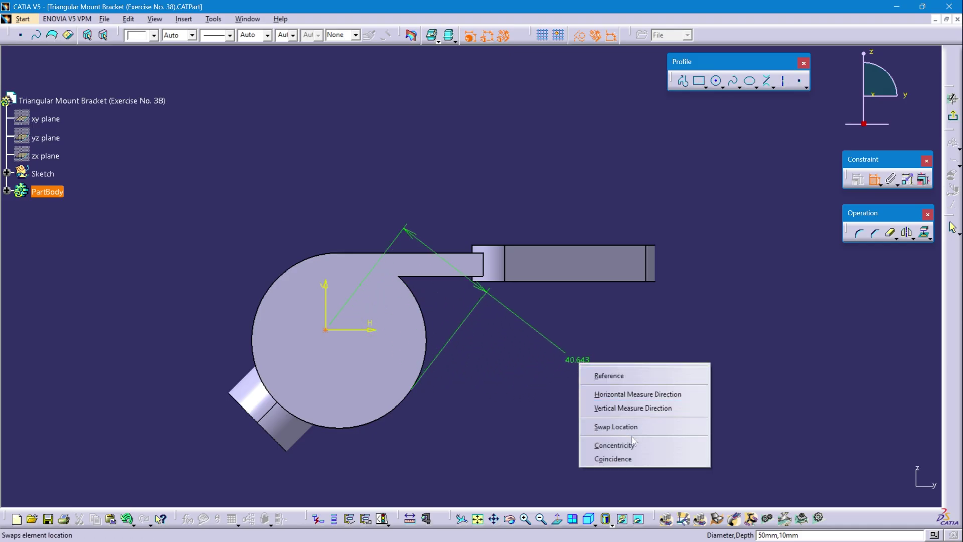
{"action": "left_click", "coordinate": [610, 445]}
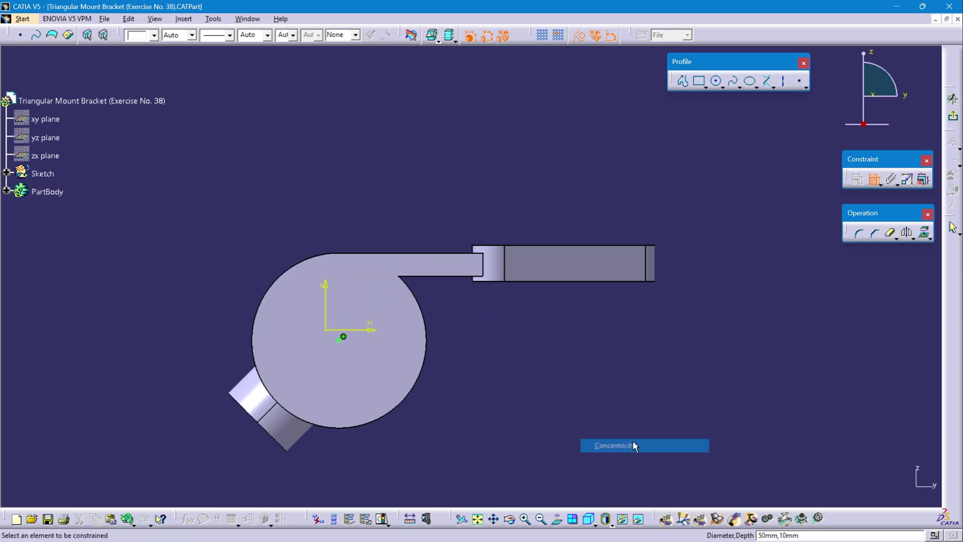
{"action": "left_click", "coordinate": [953, 116]}
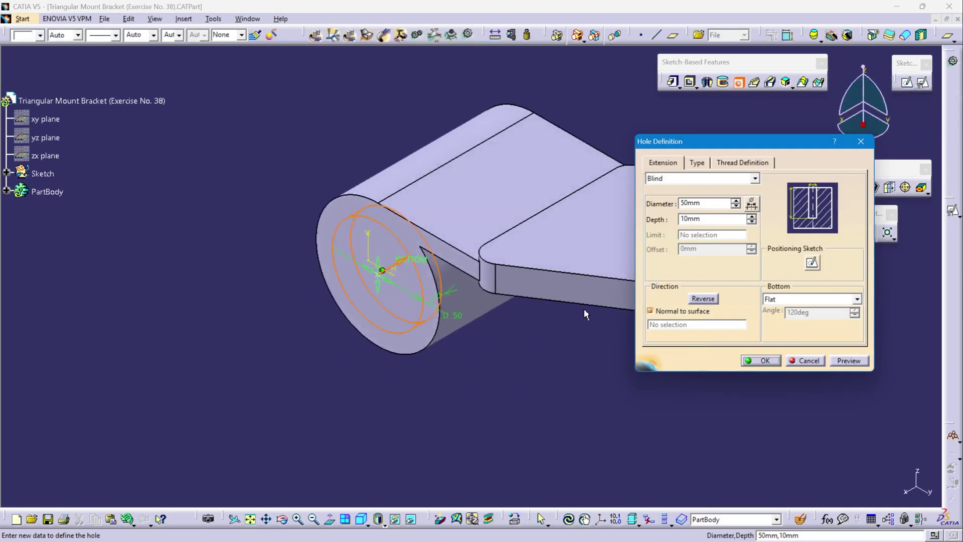
Set the hole extent to Up To Next and create the 50 mm bore.
{"action": "middle_click_drag", "start_coordinate": [579, 315], "coordinate": [459, 363]}
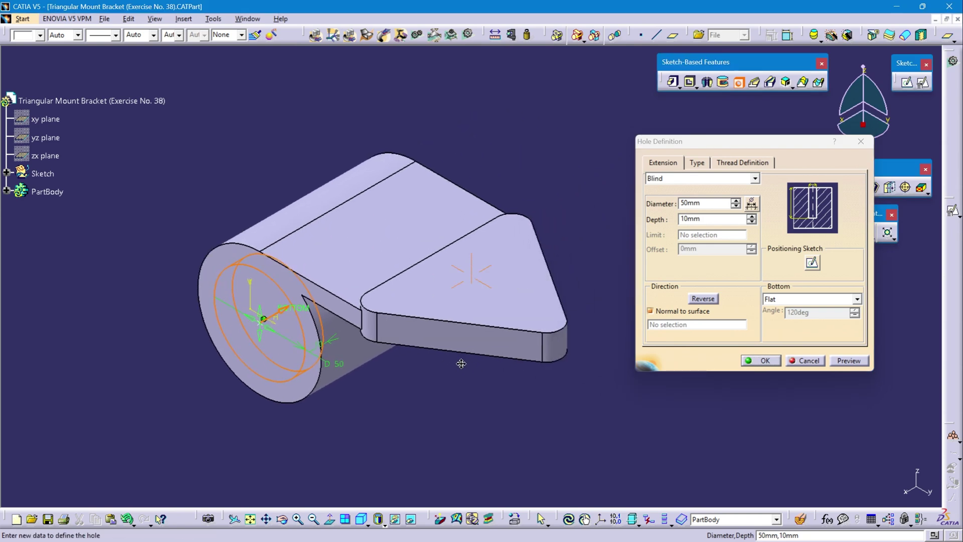
{"action": "left_click", "coordinate": [757, 185]}
{"action": "left_click", "coordinate": [755, 178]}
{"action": "left_click", "coordinate": [673, 196]}
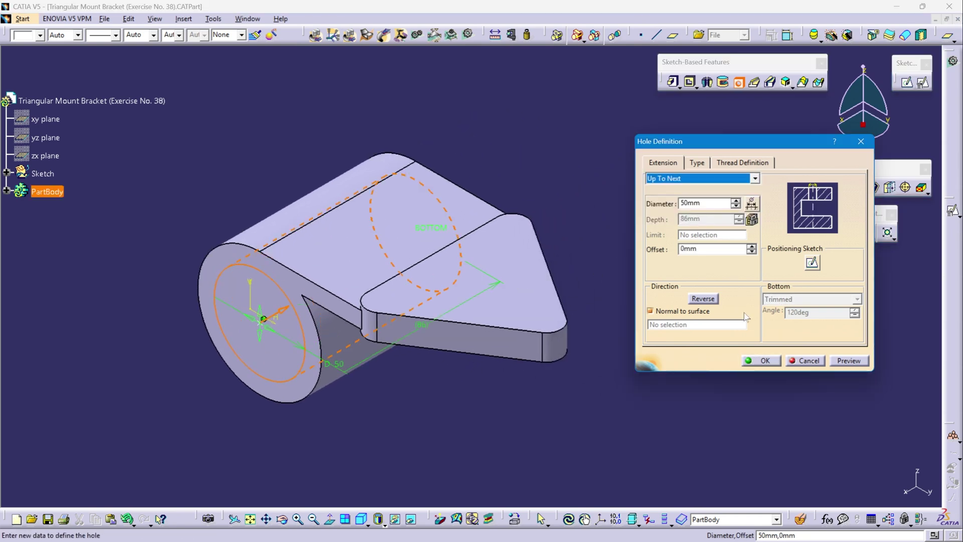
{"action": "left_click", "coordinate": [763, 360]}
{"action": "middle_click_drag", "start_coordinate": [376, 401], "coordinate": [572, 341]}
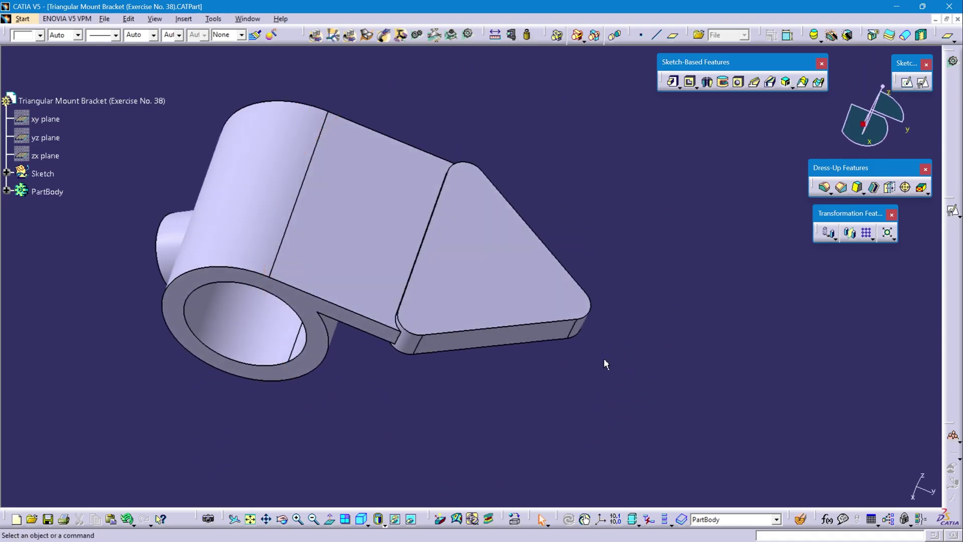
Define PartBody in work and start a hole on the triangular plate face.
{"action": "left_click", "coordinate": [48, 191]}
{"action": "right_click", "coordinate": [56, 191]}
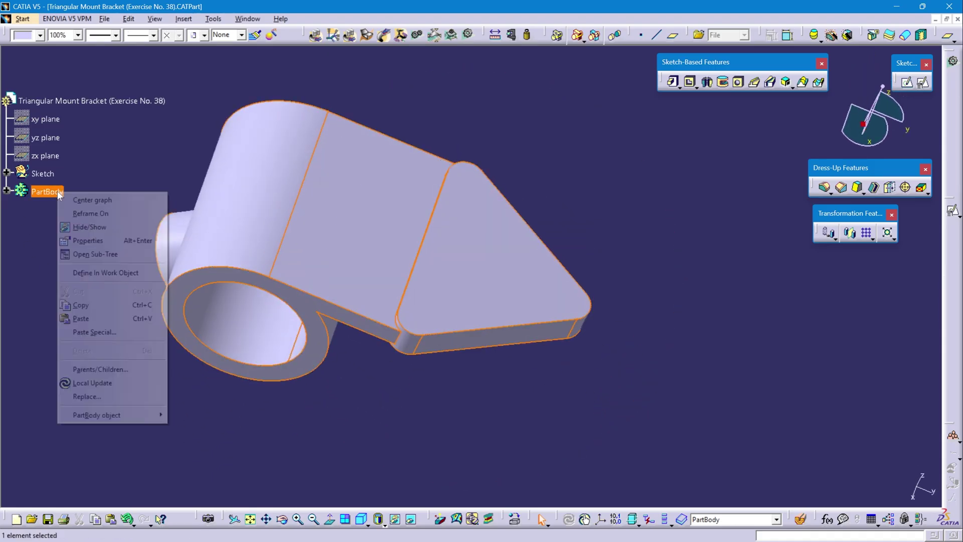
{"action": "left_click", "coordinate": [88, 272]}
{"action": "left_click", "coordinate": [738, 82]}
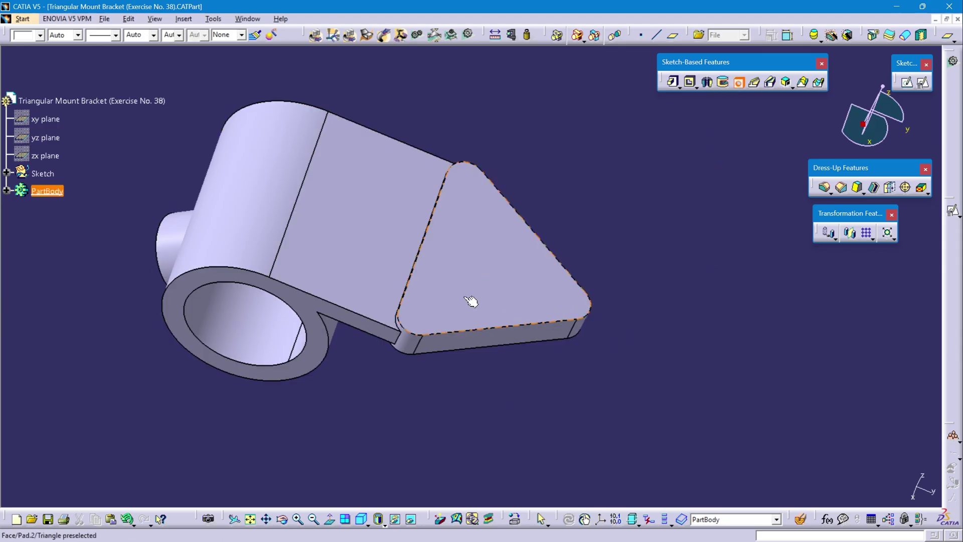
{"action": "left_click", "coordinate": [456, 281]}
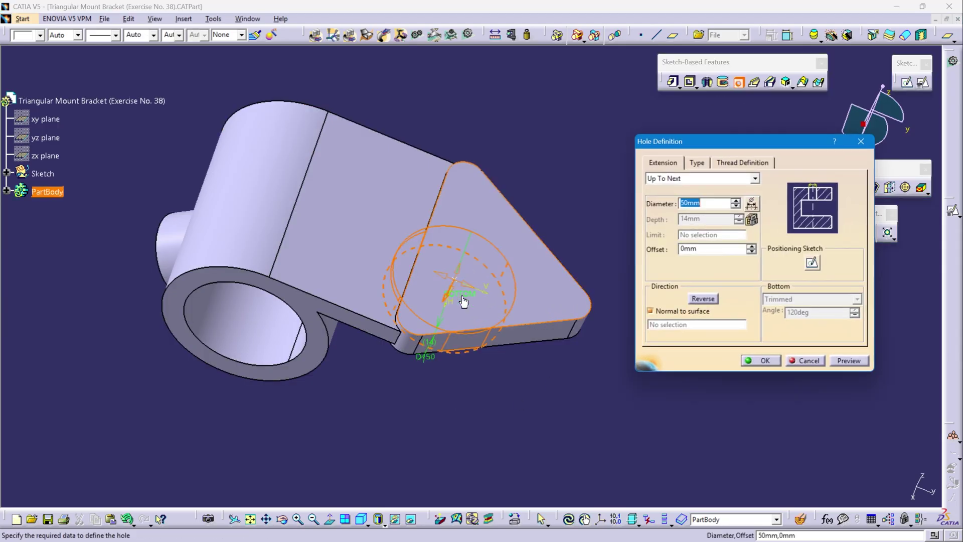
Make the hole concentric with the rounded corner arc in the positioning sketch.
{"action": "left_click", "coordinate": [812, 263]}
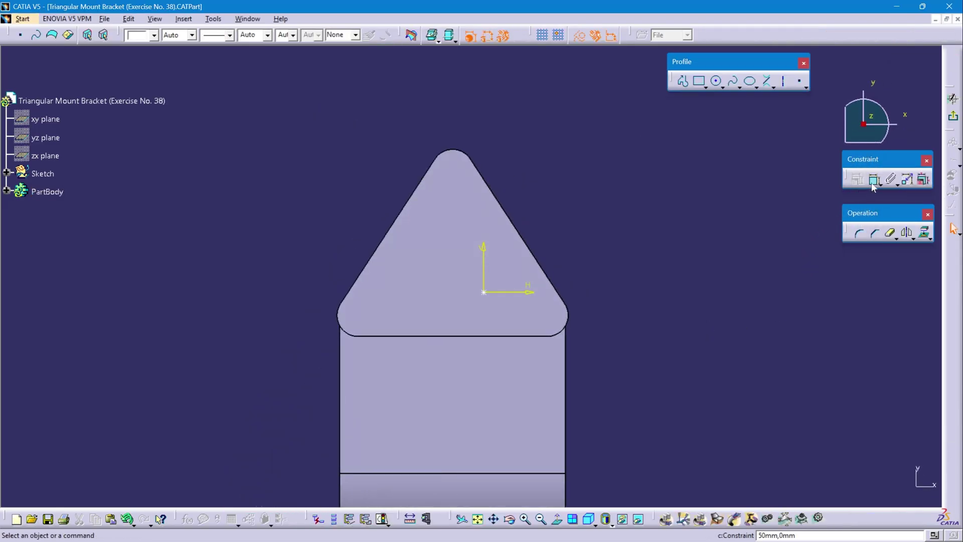
{"action": "left_click", "coordinate": [576, 325]}
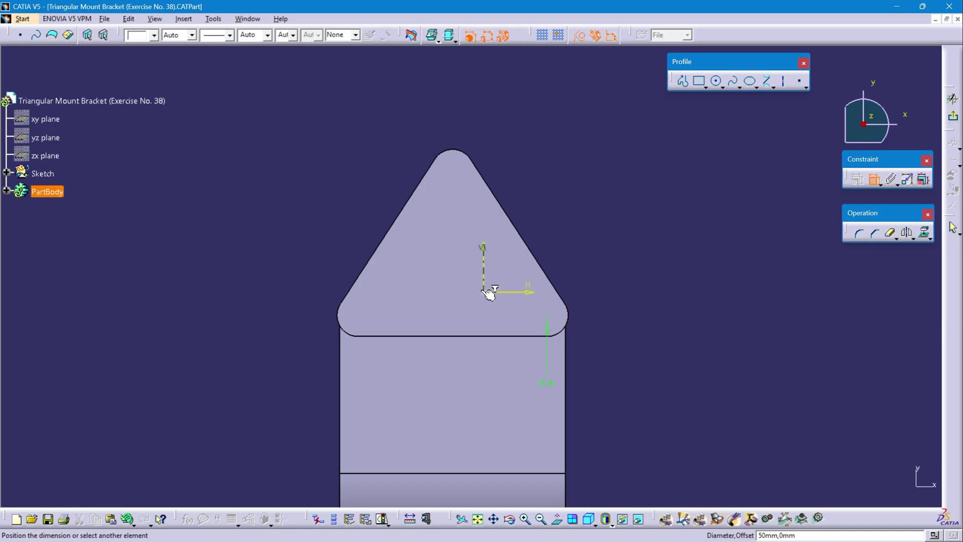
{"action": "right_click", "coordinate": [653, 172]}
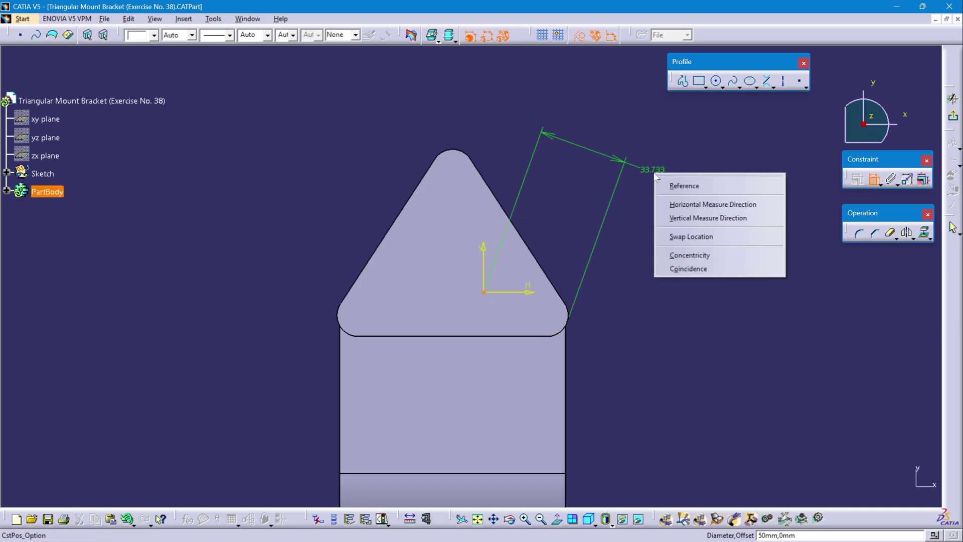
{"action": "left_click", "coordinate": [744, 256]}
{"action": "left_click", "coordinate": [953, 99]}
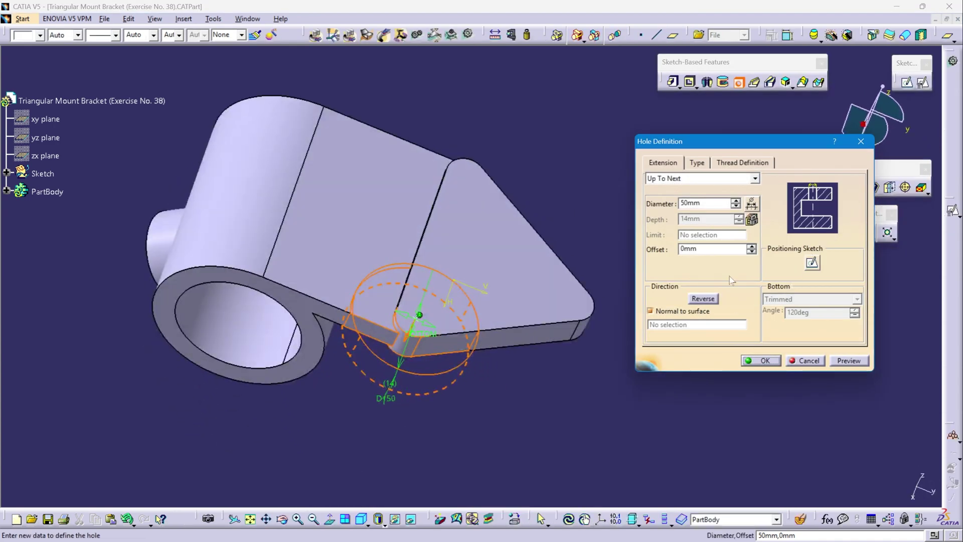
Set the hole diameter to 8 mm and create the corner hole.
{"action": "double_click", "coordinate": [696, 203]}
{"action": "key", "text": "Return"}
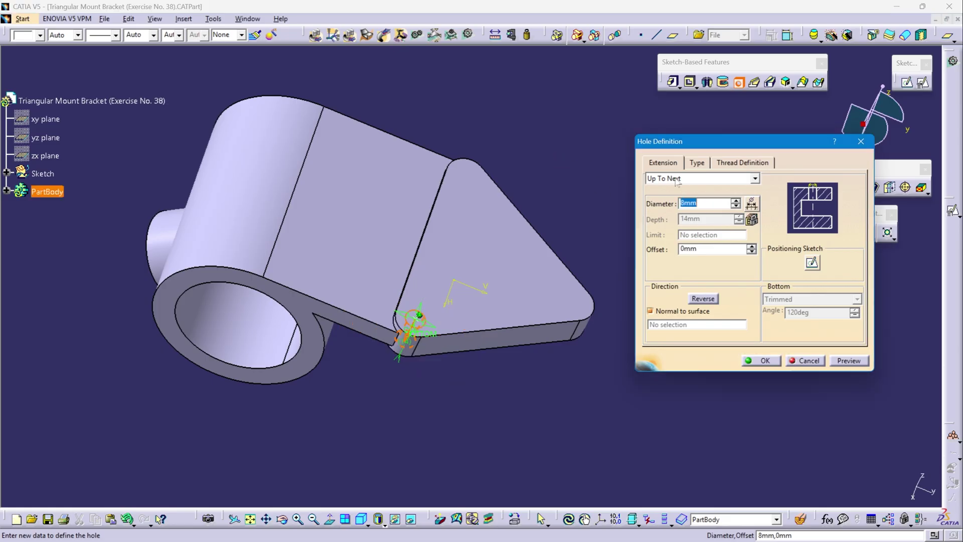
{"action": "left_click", "coordinate": [757, 361]}
{"action": "middle_click_drag", "start_coordinate": [639, 240], "coordinate": [545, 366]}
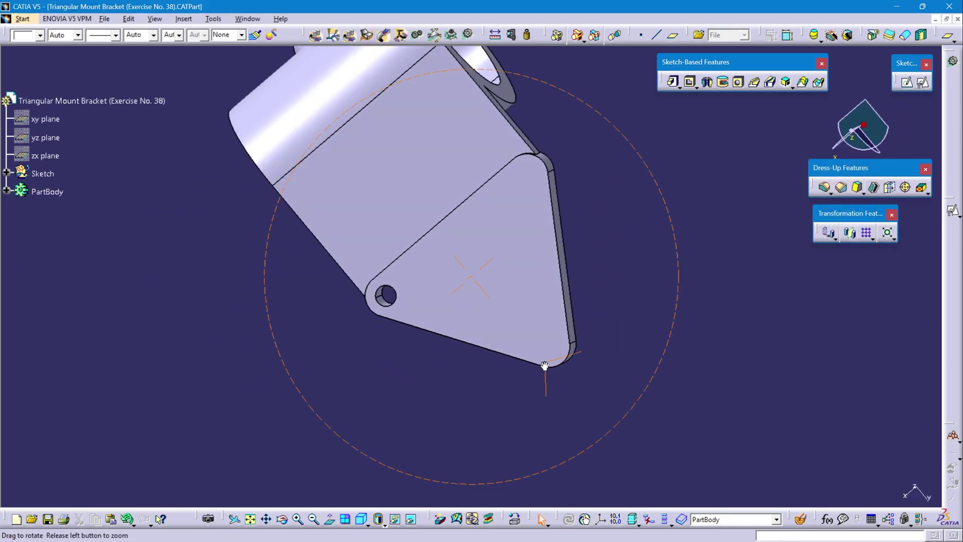
Hide the three reference planes listed under the expanded part tree.
{"action": "middle_click_drag", "start_coordinate": [517, 224], "coordinate": [176, 222]}
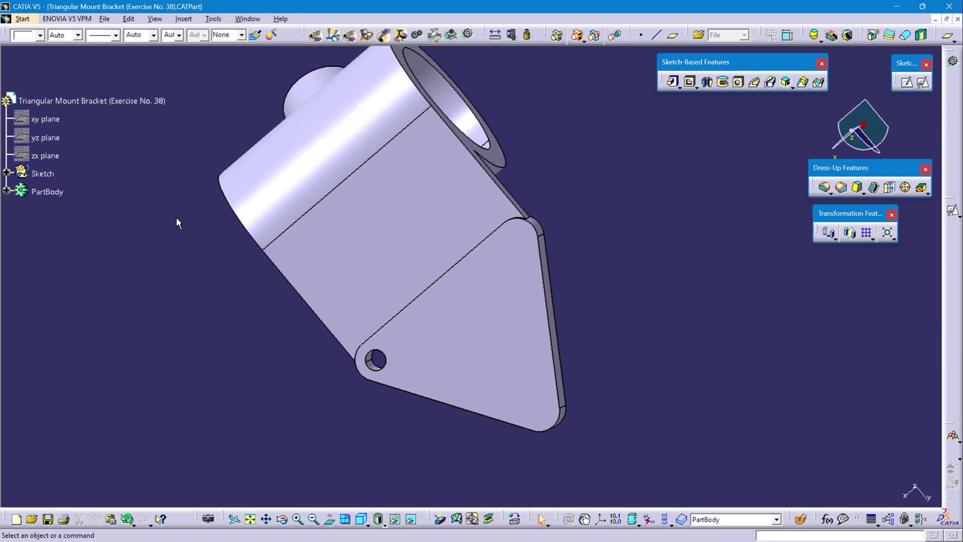
{"action": "left_click", "coordinate": [7, 191]}
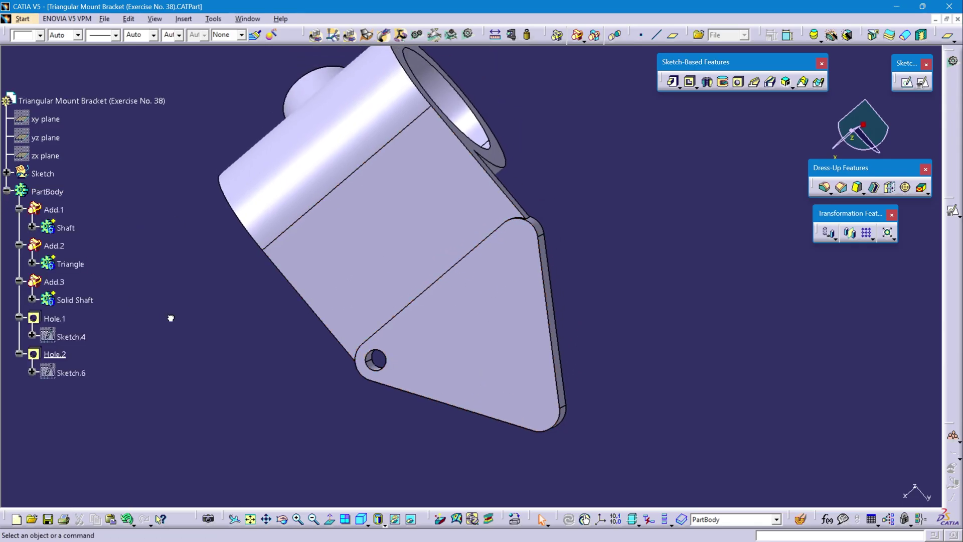
{"action": "left_click", "coordinate": [47, 119]}
{"action": "left_click", "coordinate": [45, 155], "text": "shift"}
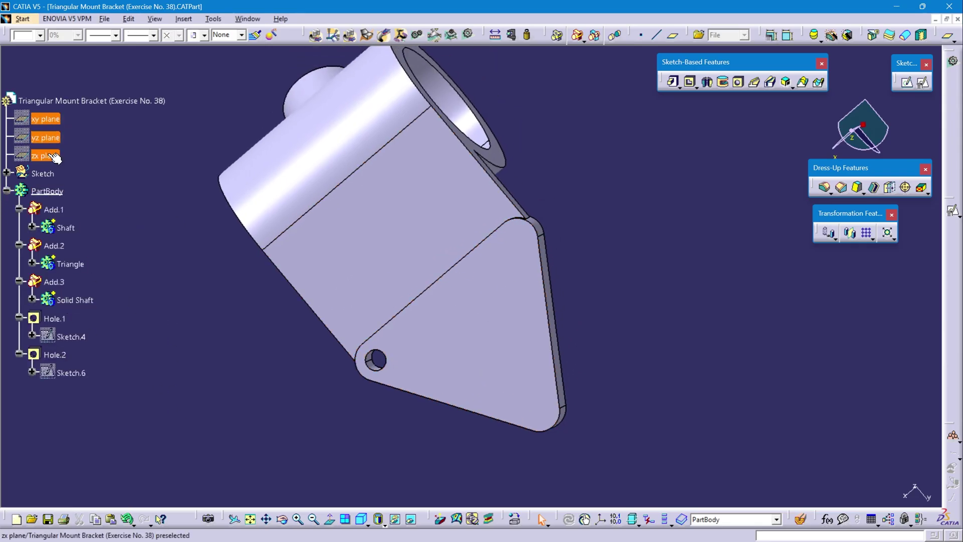
{"action": "right_click", "coordinate": [47, 155]}
{"action": "left_click", "coordinate": [87, 190]}
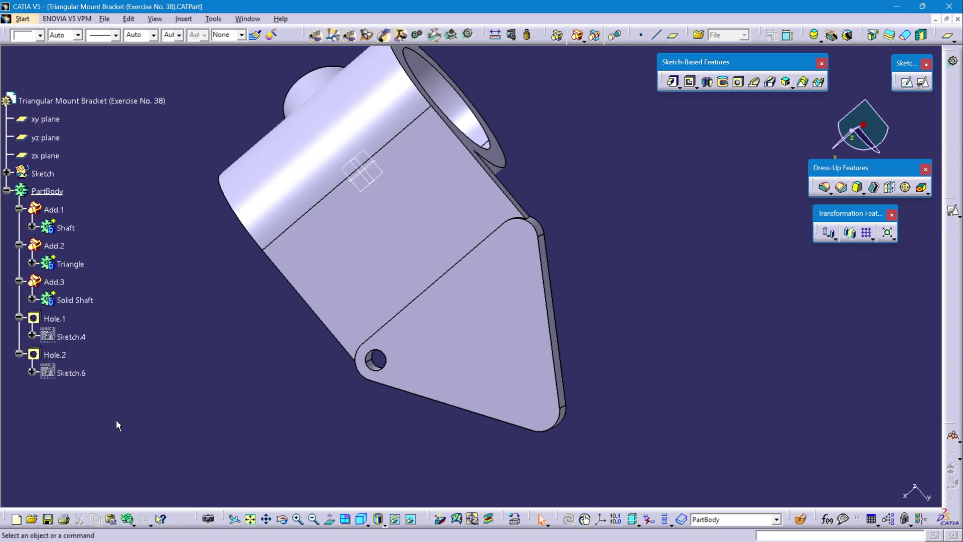
Mirror the corner hole Hole.2 across the yz plane.
{"action": "left_click", "coordinate": [55, 355]}
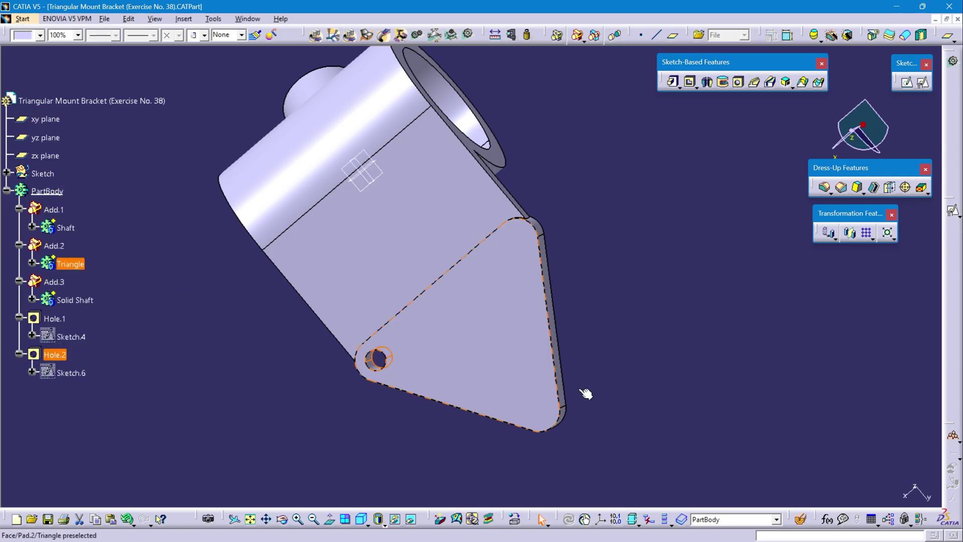
{"action": "left_click", "coordinate": [851, 232]}
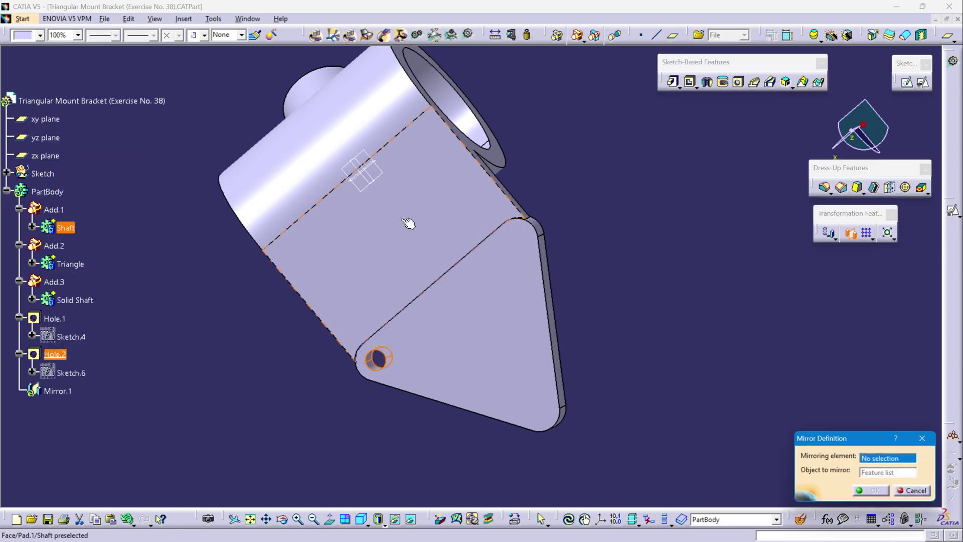
{"action": "left_click", "coordinate": [375, 181]}
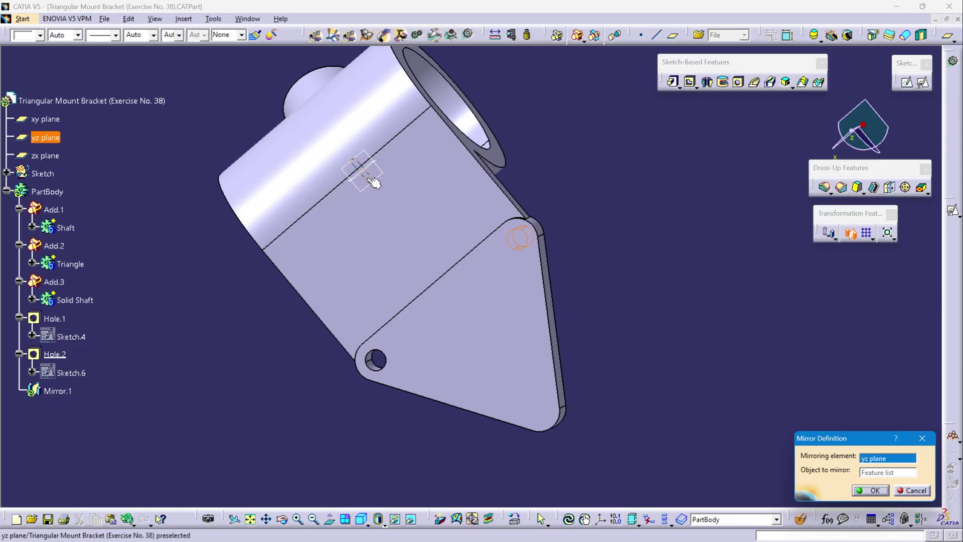
{"action": "left_click", "coordinate": [870, 490]}
{"action": "middle_click_drag", "start_coordinate": [538, 449], "coordinate": [571, 278]}
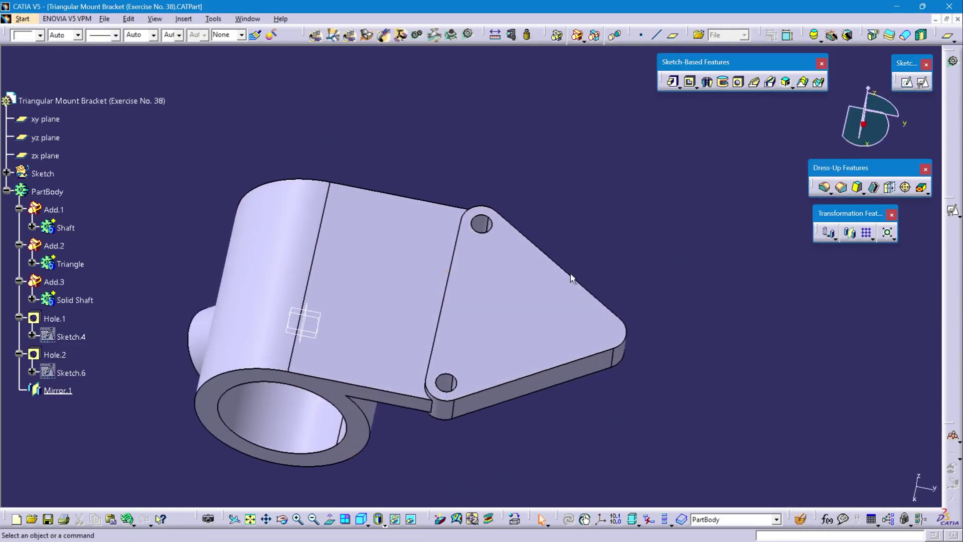
Make PartBody the work object and place a new hole on the triangular plate face.
{"action": "right_click", "coordinate": [45, 191]}
{"action": "left_click", "coordinate": [93, 273]}
{"action": "left_click", "coordinate": [738, 82]}
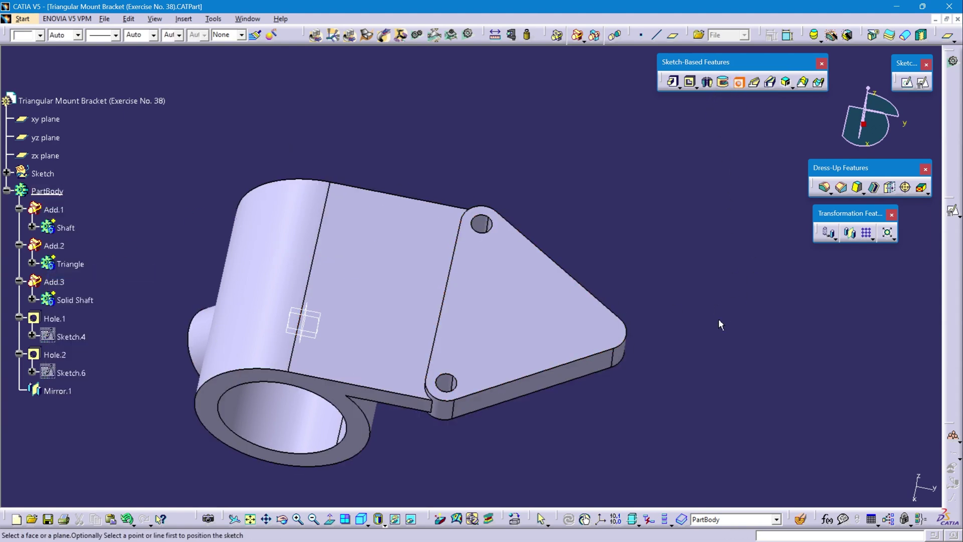
{"action": "left_click", "coordinate": [563, 311]}
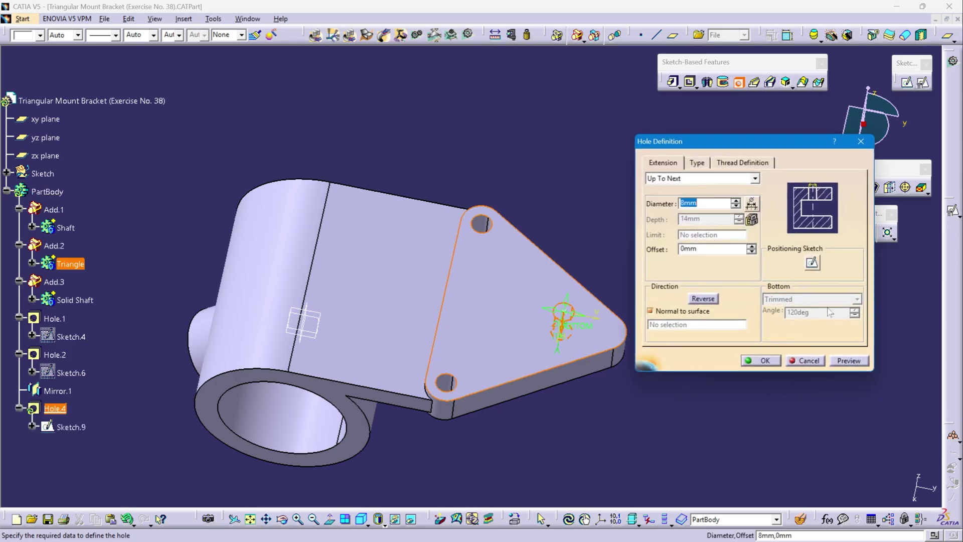
{"action": "left_click", "coordinate": [813, 262]}
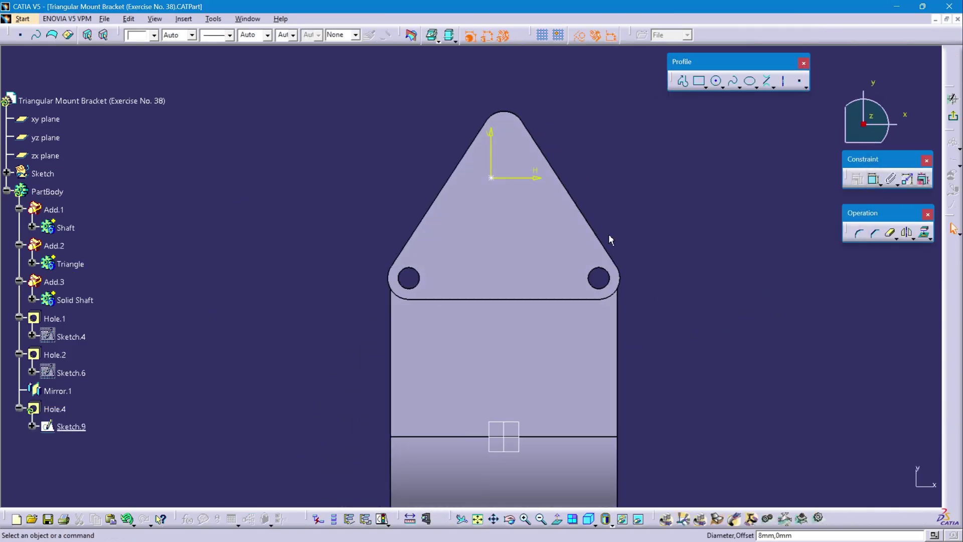
Constrain the hole centre concentric with the plate's rounded tip and finish the 8 mm hole.
{"action": "left_click", "coordinate": [874, 179]}
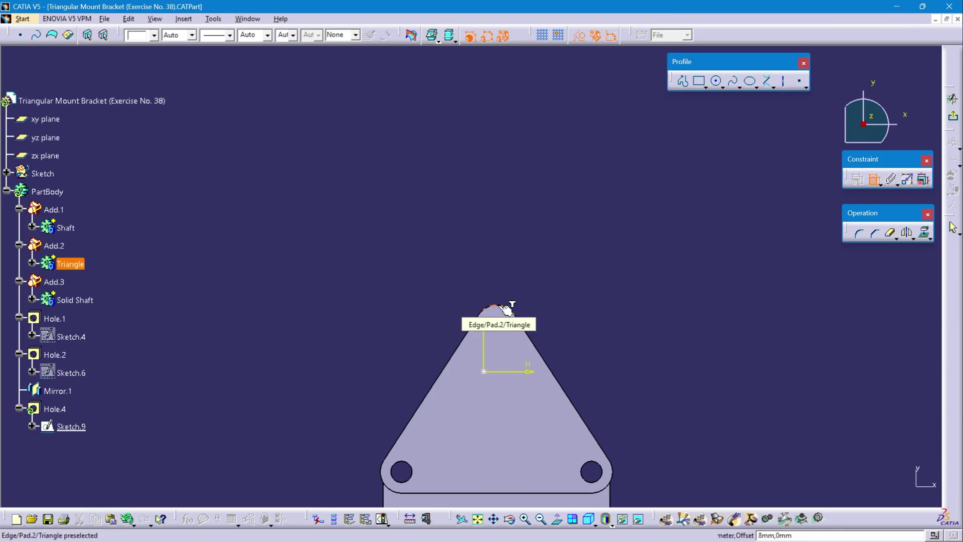
{"action": "left_click", "coordinate": [505, 308]}
{"action": "left_click", "coordinate": [490, 373]}
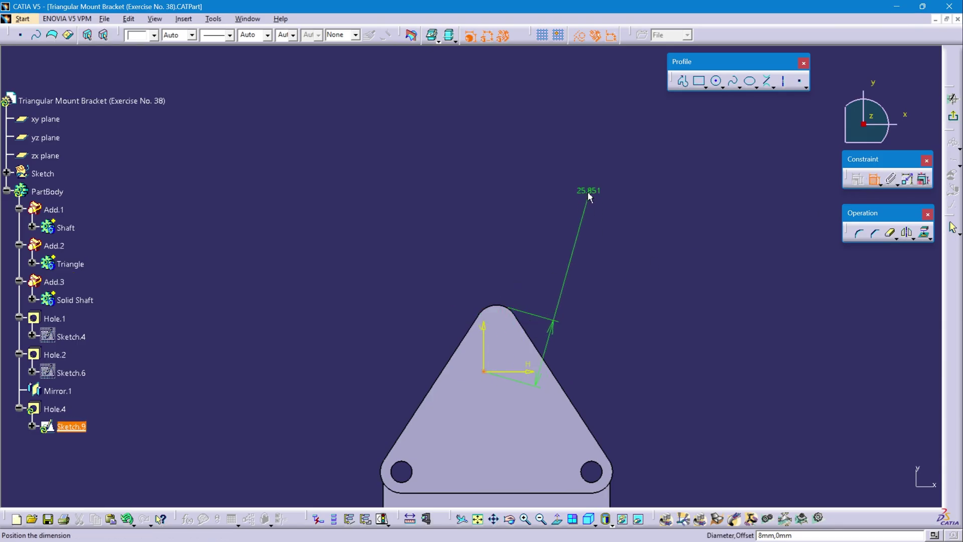
{"action": "right_click", "coordinate": [585, 189]}
{"action": "left_click", "coordinate": [640, 273]}
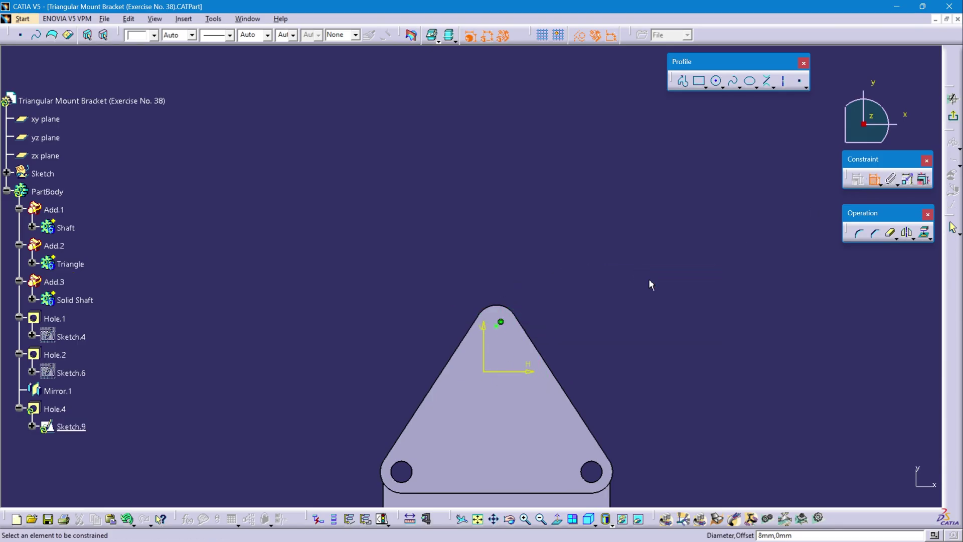
{"action": "left_click", "coordinate": [953, 98]}
{"action": "left_click", "coordinate": [762, 361]}
{"action": "middle_click_drag", "start_coordinate": [614, 264], "coordinate": [612, 293]}
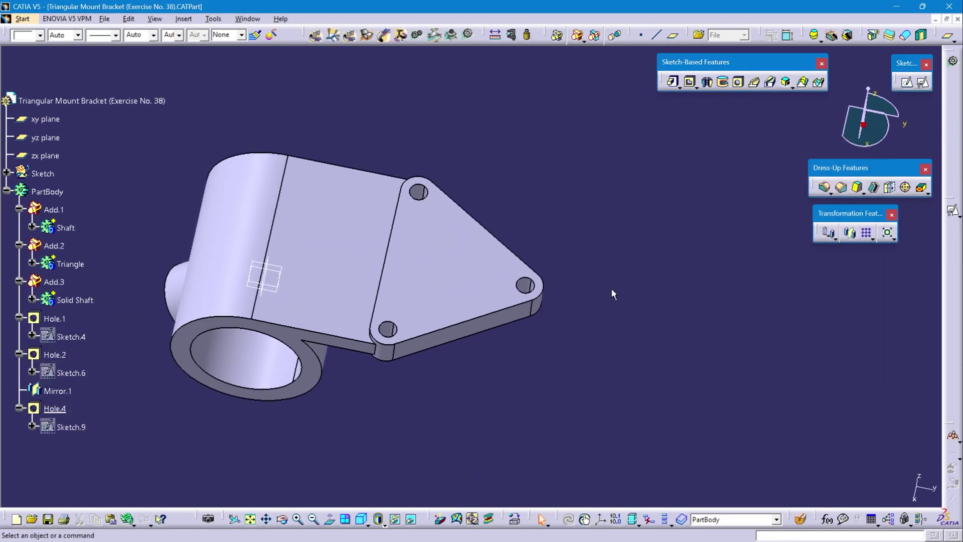
{"action": "middle_click_drag", "start_coordinate": [512, 344], "coordinate": [308, 194]}
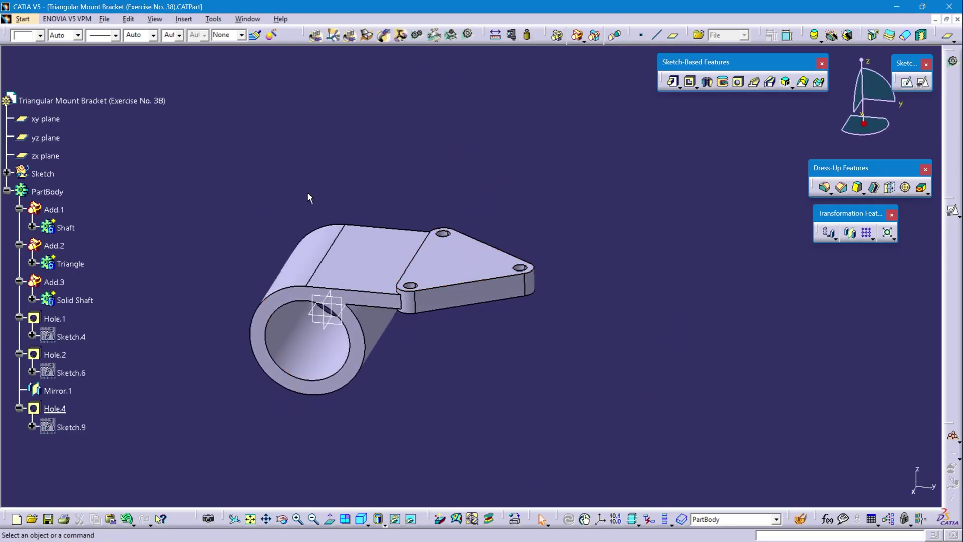
Make the Sketch set the work object and start a positioned sketch on Plane.1.
{"action": "right_click", "coordinate": [47, 172]}
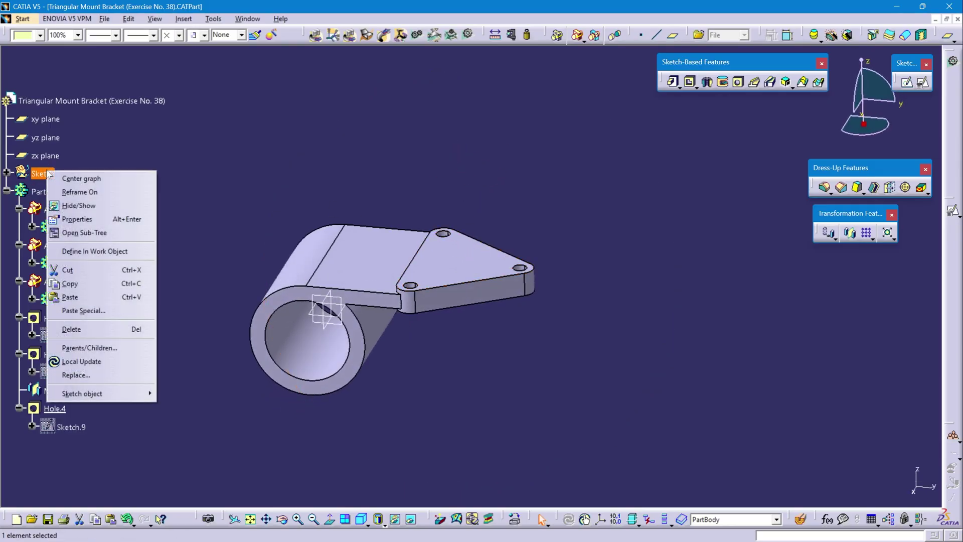
{"action": "left_click", "coordinate": [82, 251]}
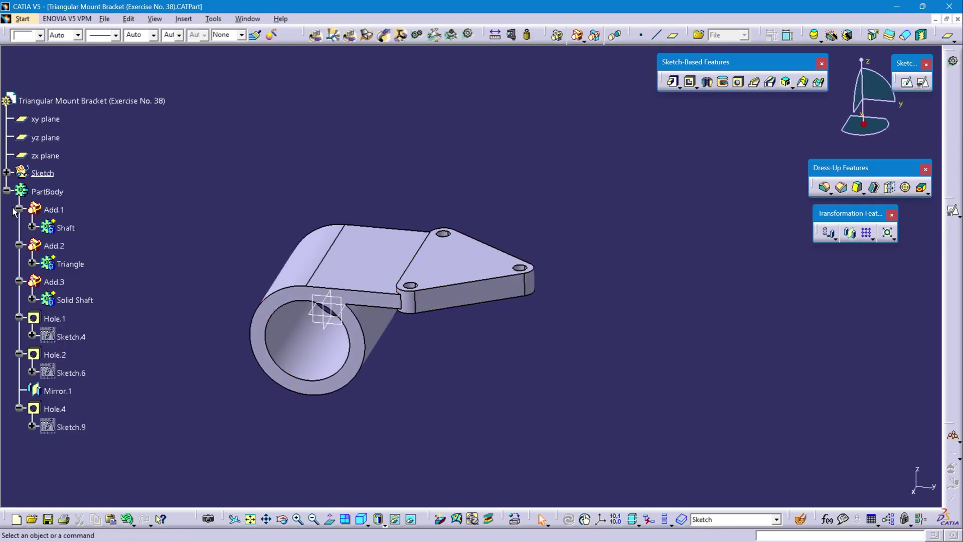
{"action": "left_click", "coordinate": [7, 173]}
{"action": "left_click", "coordinate": [71, 211]}
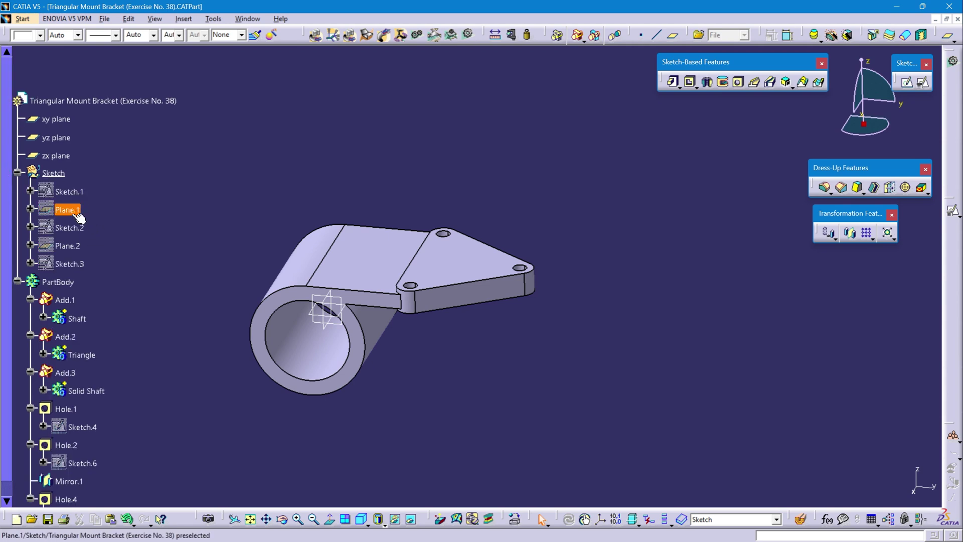
{"action": "left_click", "coordinate": [923, 83]}
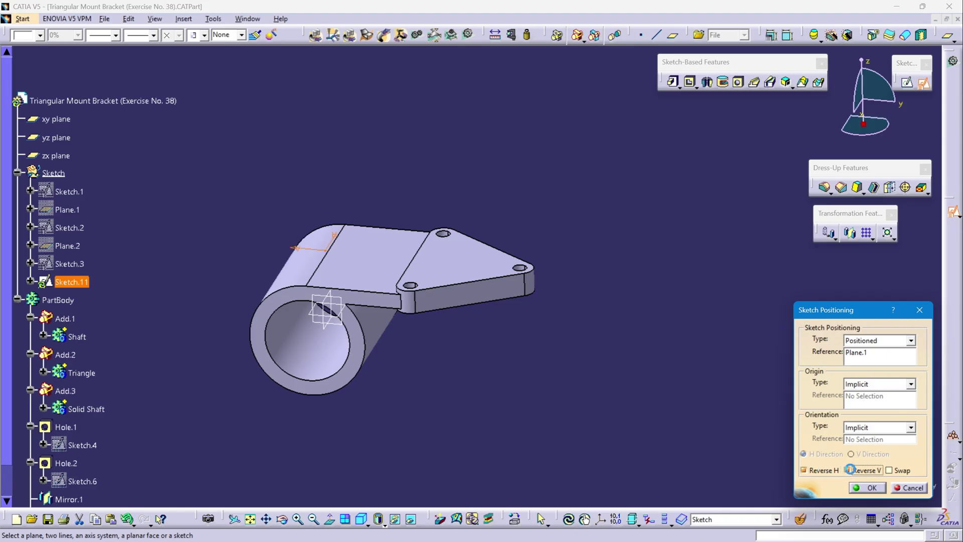
{"action": "left_click", "coordinate": [871, 488]}
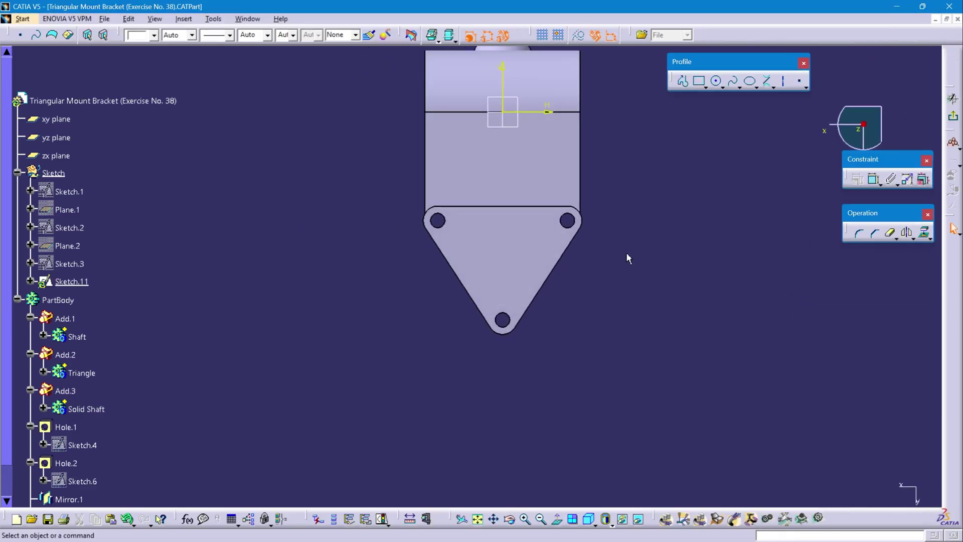
Draw a circle on the triangular plate and dimension its diameter to 32 mm.
{"action": "left_click", "coordinate": [716, 80]}
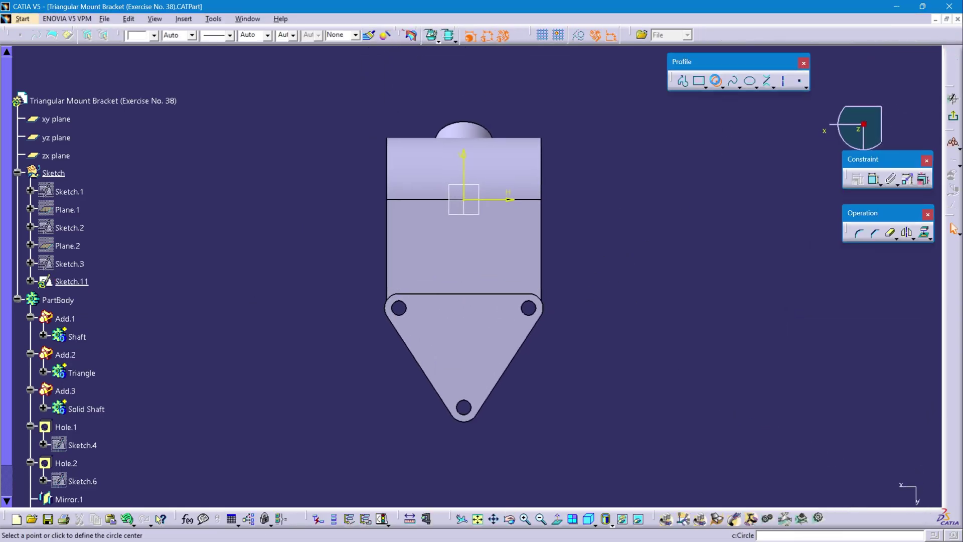
{"action": "left_click", "coordinate": [464, 342]}
{"action": "left_click", "coordinate": [477, 329]}
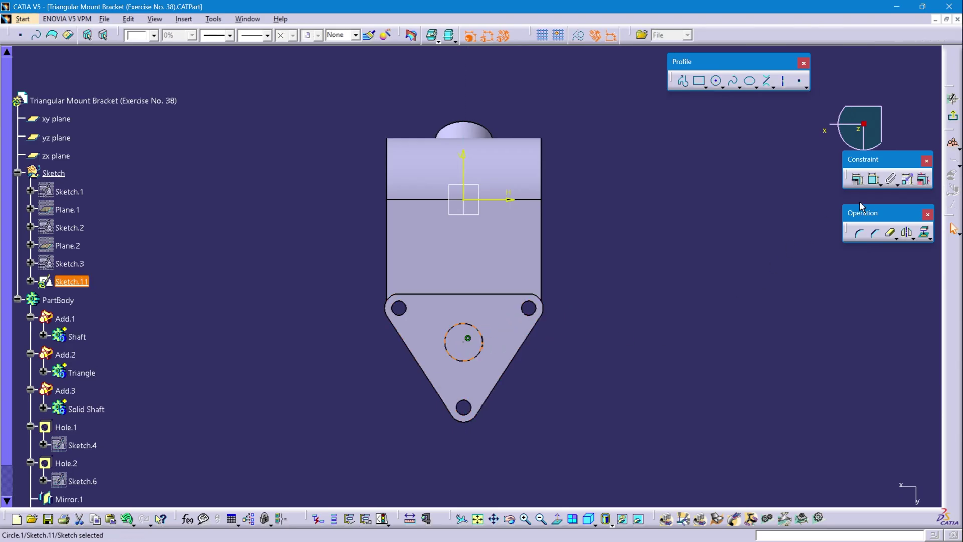
{"action": "left_click", "coordinate": [874, 180]}
{"action": "left_click", "coordinate": [680, 318]}
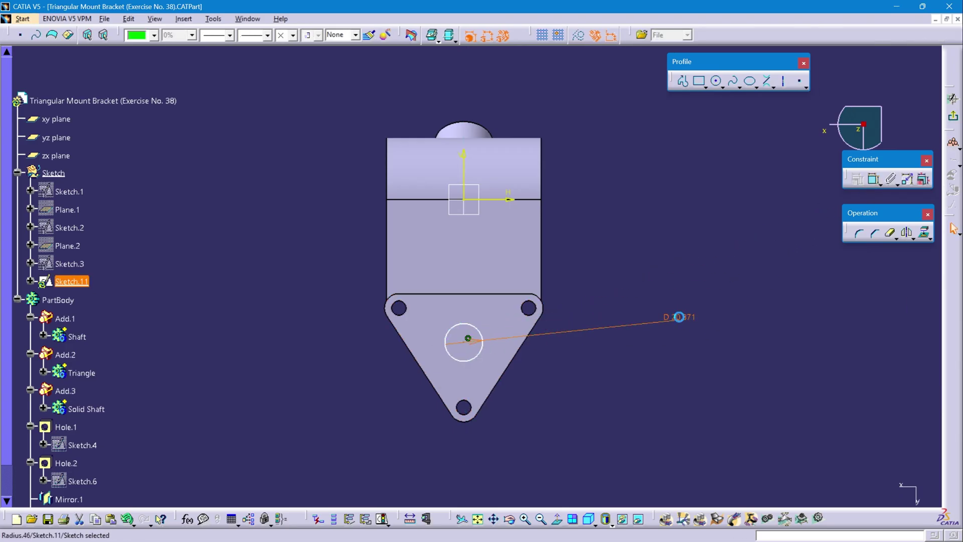
{"action": "double_click", "coordinate": [679, 317]}
{"action": "type", "text": "3"}
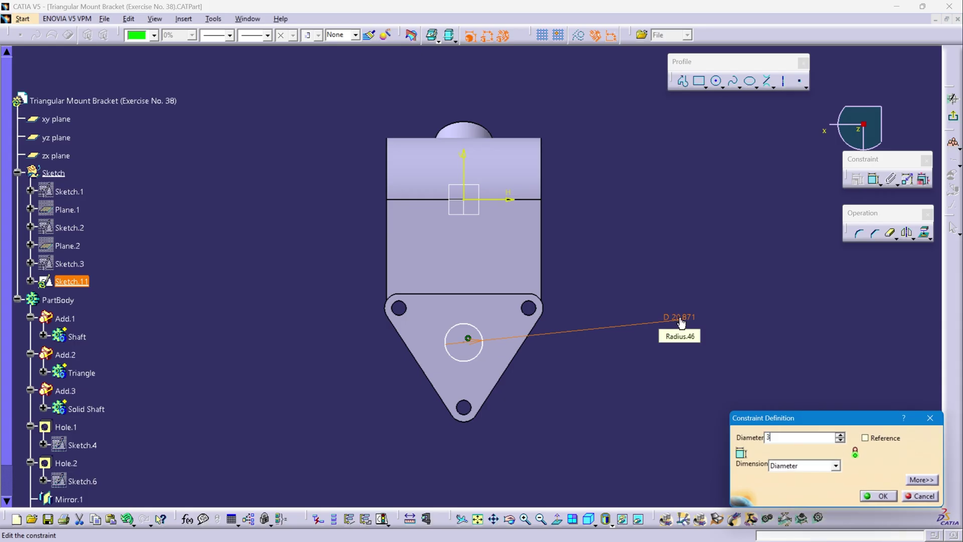
{"action": "type", "text": "2"}
{"action": "key", "text": "Return"}
Dimension the circle centre 75 mm from the horizontal axis and exit the sketch.
{"action": "left_click", "coordinate": [874, 179]}
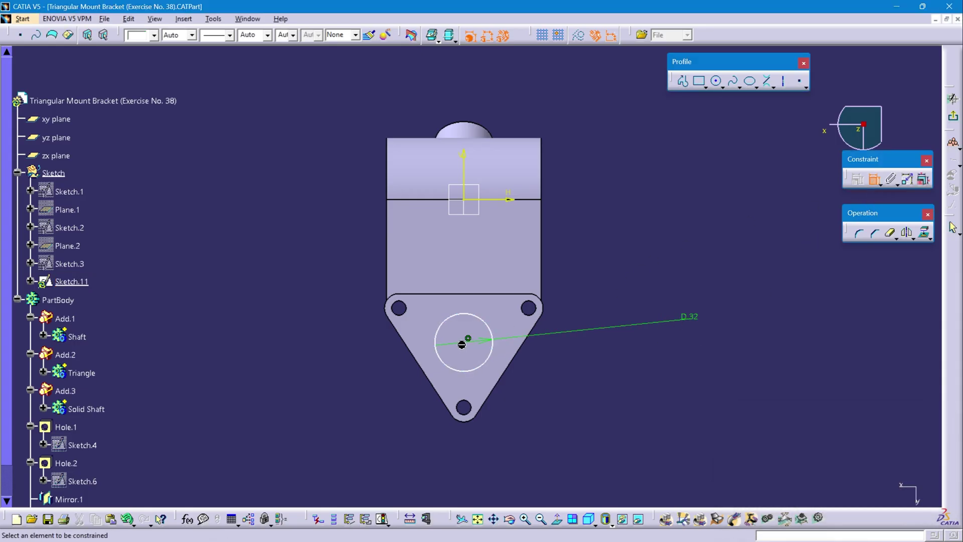
{"action": "left_click", "coordinate": [507, 200]}
{"action": "left_click", "coordinate": [280, 263]}
{"action": "double_click", "coordinate": [279, 263]}
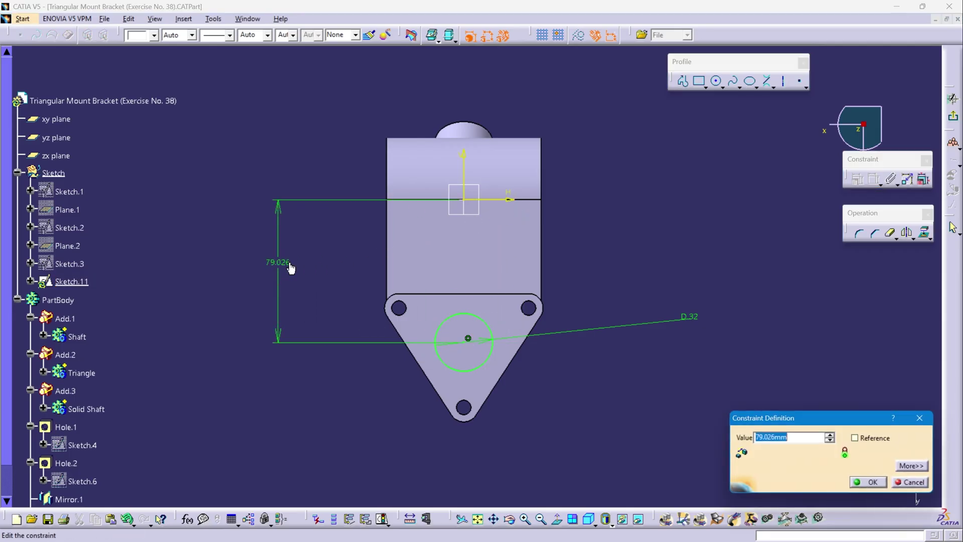
{"action": "key", "text": "Return"}
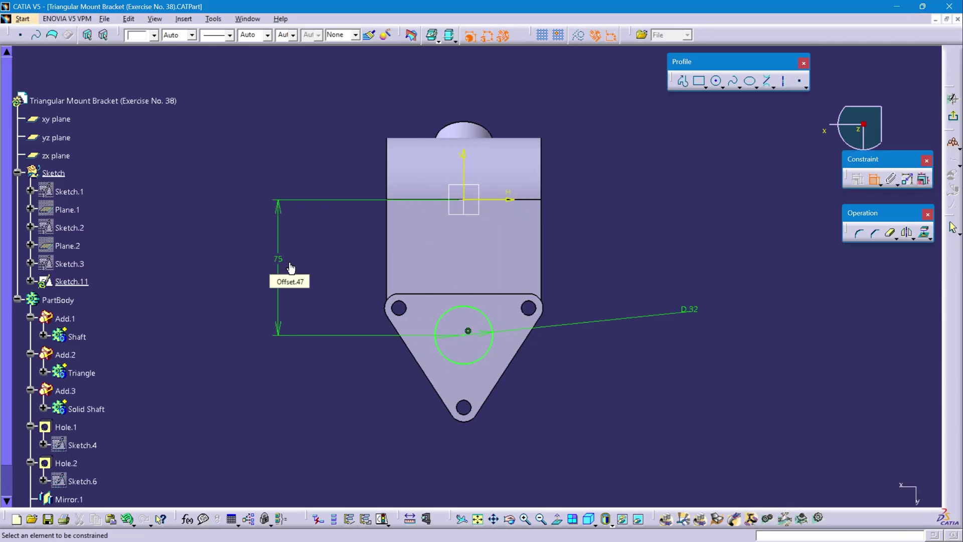
{"action": "left_click", "coordinate": [953, 117]}
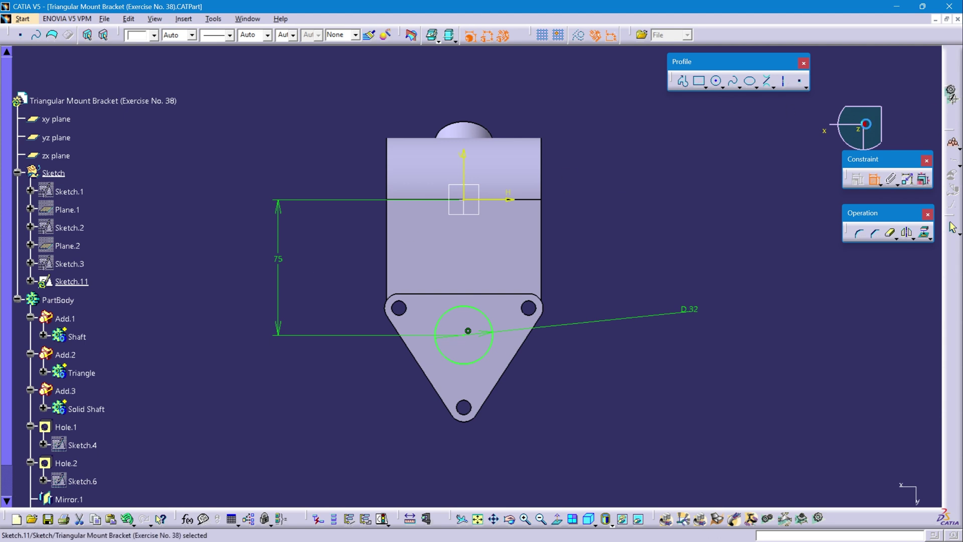
With Triangle as work object, pad Sketch.11's circle 3 mm to form the boss.
{"action": "mouse_move", "coordinate": [479, 338]}
{"action": "middle_mouse_down"}
{"action": "mouse_move", "coordinate": [509, 333]}
{"action": "mouse_move", "coordinate": [487, 327]}
{"action": "middle_mouse_up"}
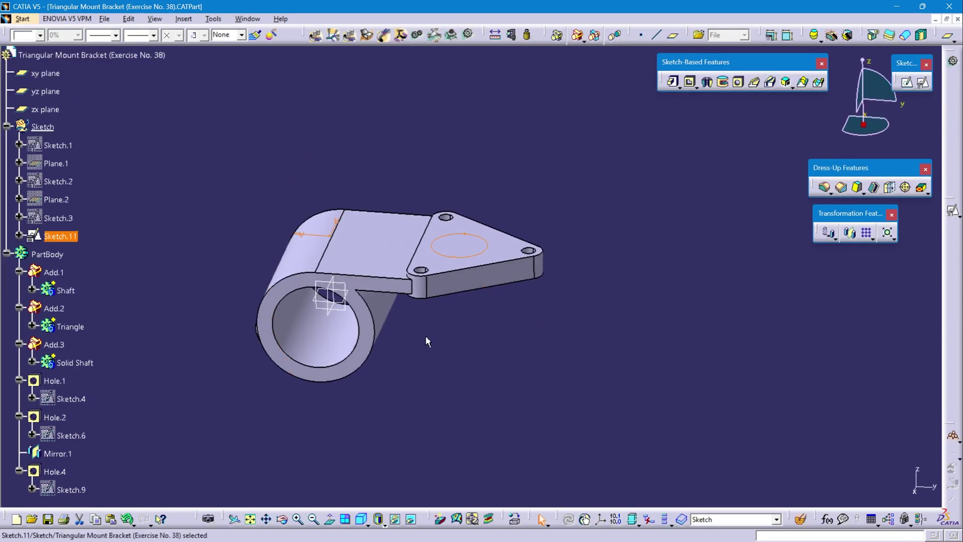
{"action": "left_click", "coordinate": [71, 326]}
{"action": "right_click", "coordinate": [78, 331]}
{"action": "left_click", "coordinate": [124, 175]}
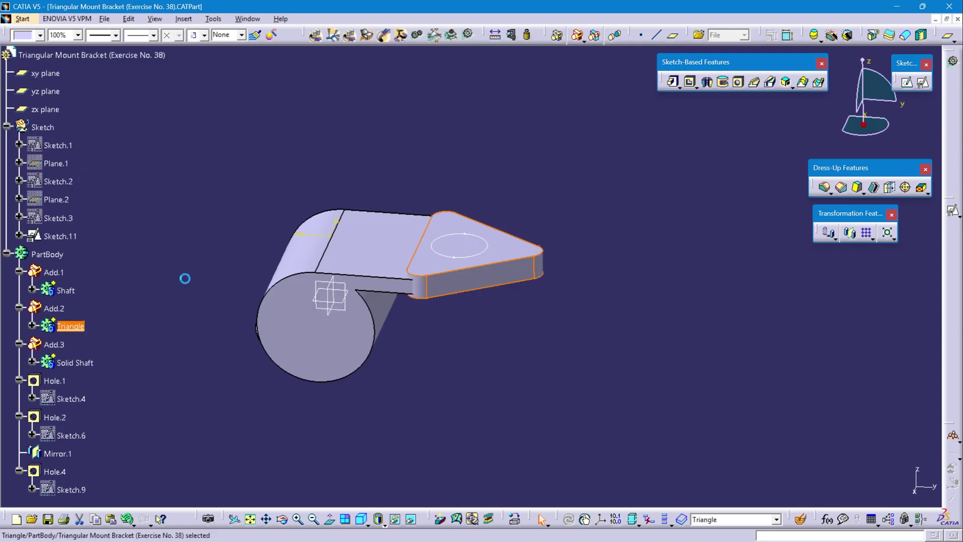
{"action": "left_click", "coordinate": [59, 236]}
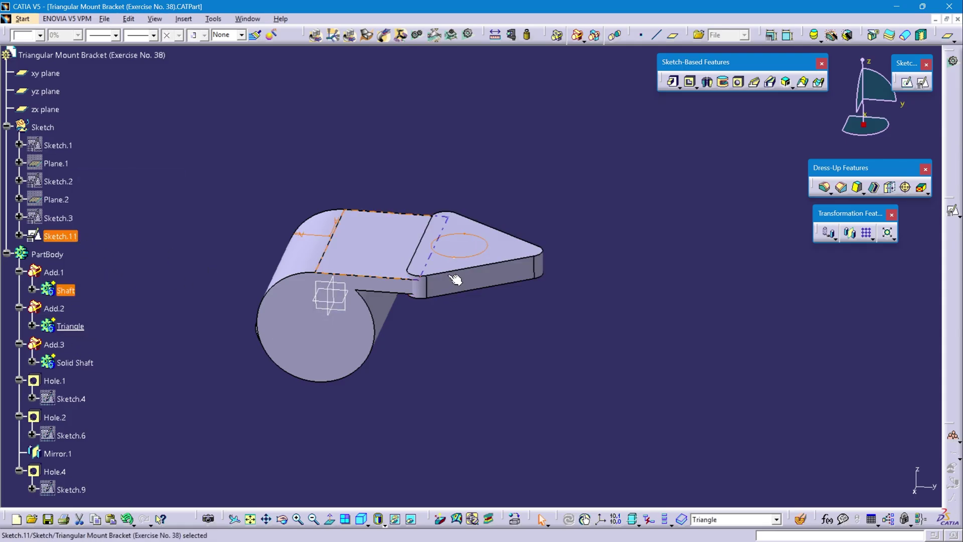
{"action": "left_click", "coordinate": [672, 82]}
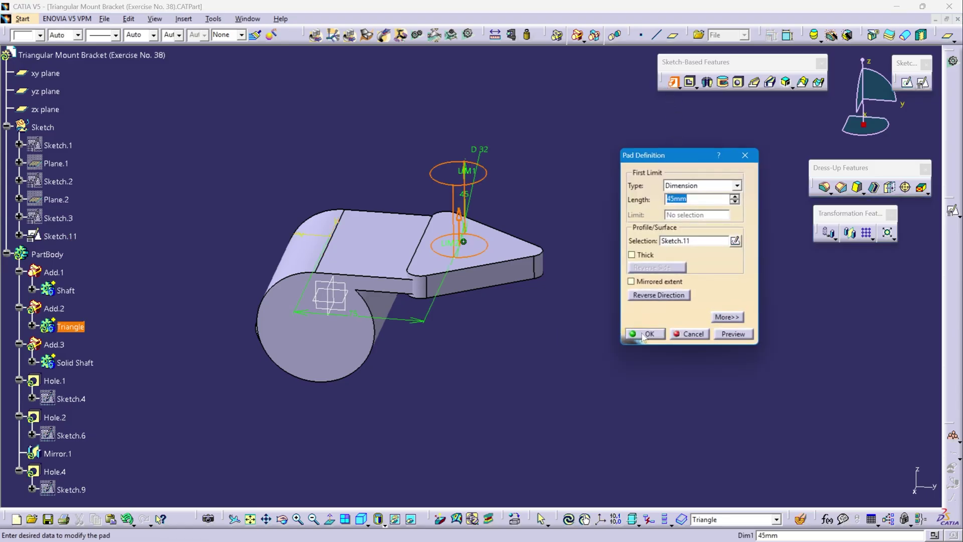
{"action": "type", "text": "3"}
{"action": "left_click", "coordinate": [552, 210]}
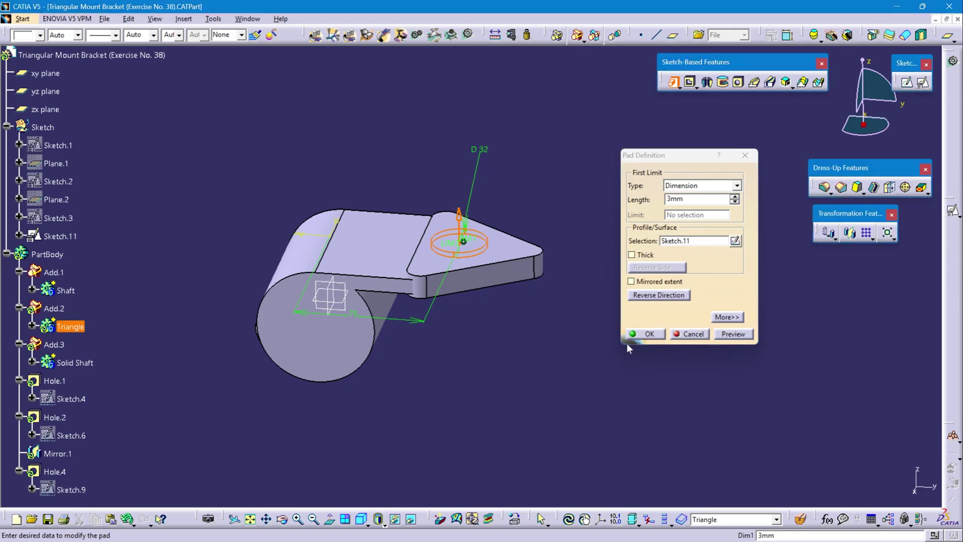
{"action": "left_click", "coordinate": [641, 334]}
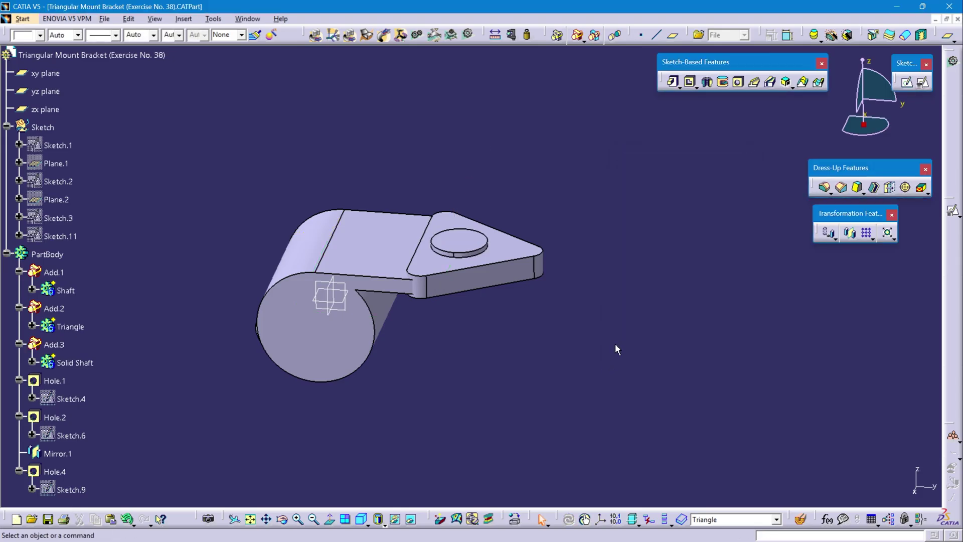
Make PartBody the work object and place a 20 mm diameter hole on the boss top face.
{"action": "right_click", "coordinate": [48, 254]}
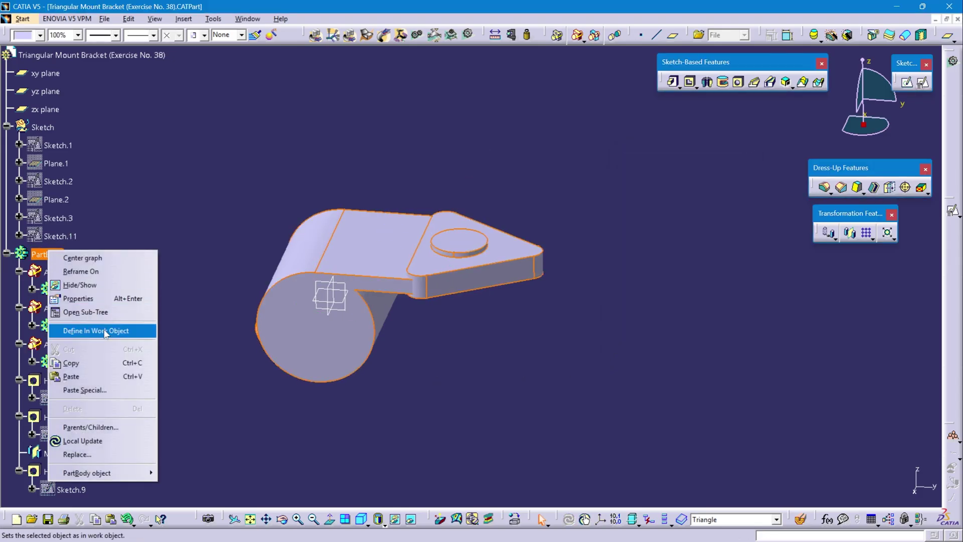
{"action": "left_click", "coordinate": [95, 332]}
{"action": "left_click", "coordinate": [250, 238]}
{"action": "middle_click_drag", "start_coordinate": [527, 234], "coordinate": [367, 262]}
{"action": "left_click", "coordinate": [738, 83]}
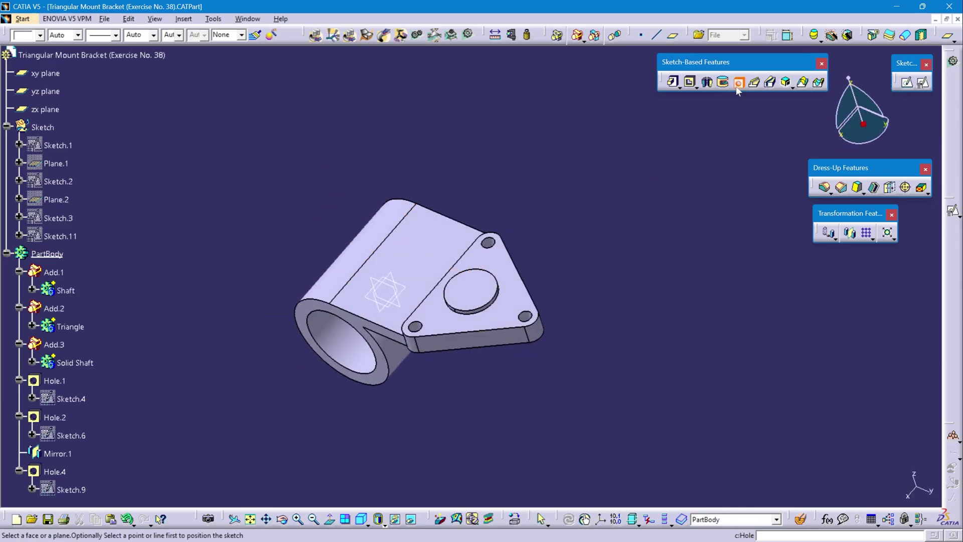
{"action": "left_click", "coordinate": [473, 296]}
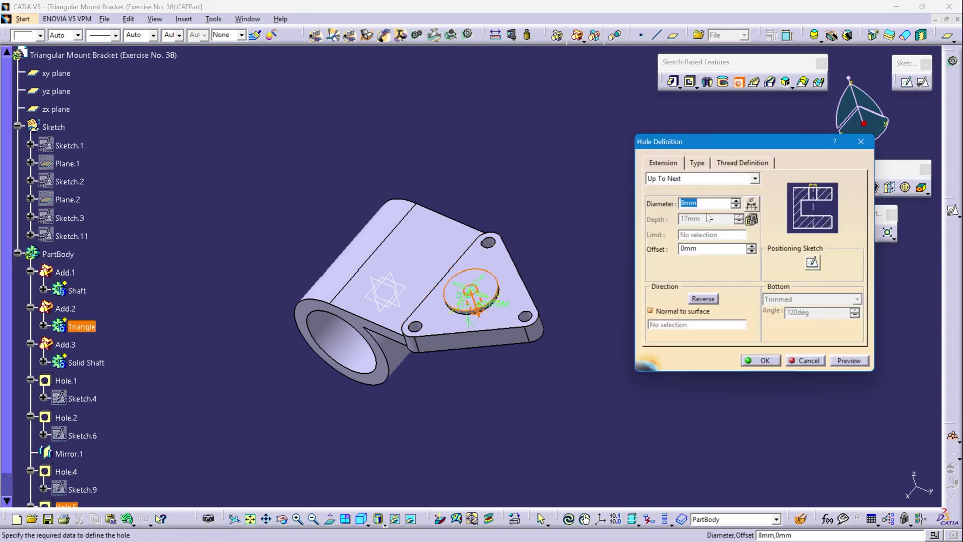
{"action": "type", "text": "20"}
{"action": "key", "text": "Return"}
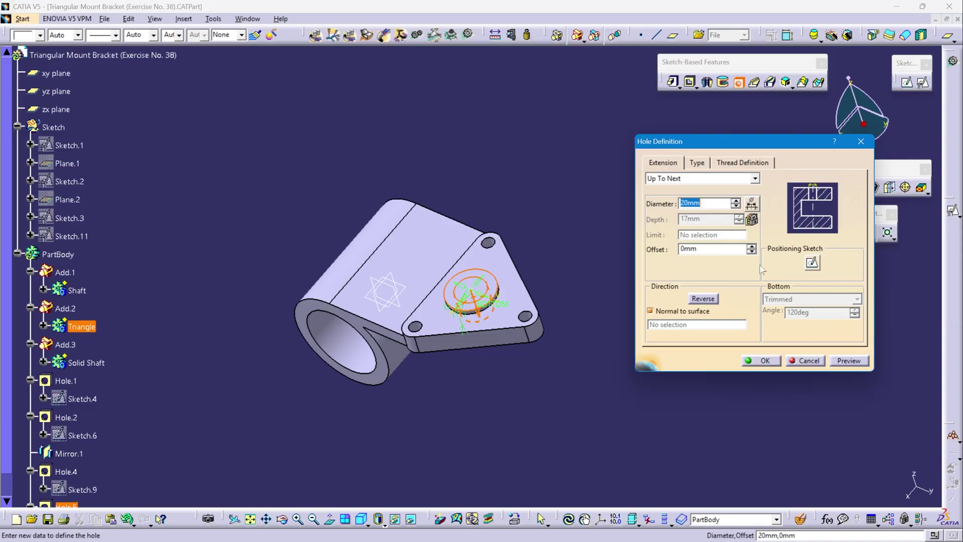
Position the hole concentric with the boss edge, confirm it, and fit the part isometrically.
{"action": "left_click", "coordinate": [812, 267]}
{"action": "left_click", "coordinate": [873, 179]}
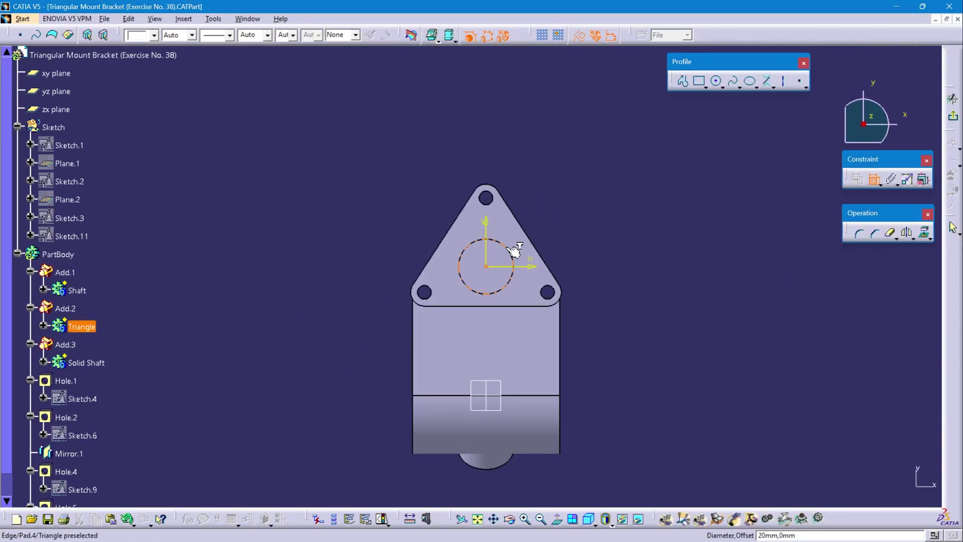
{"action": "left_click", "coordinate": [514, 250]}
{"action": "right_click", "coordinate": [592, 219]}
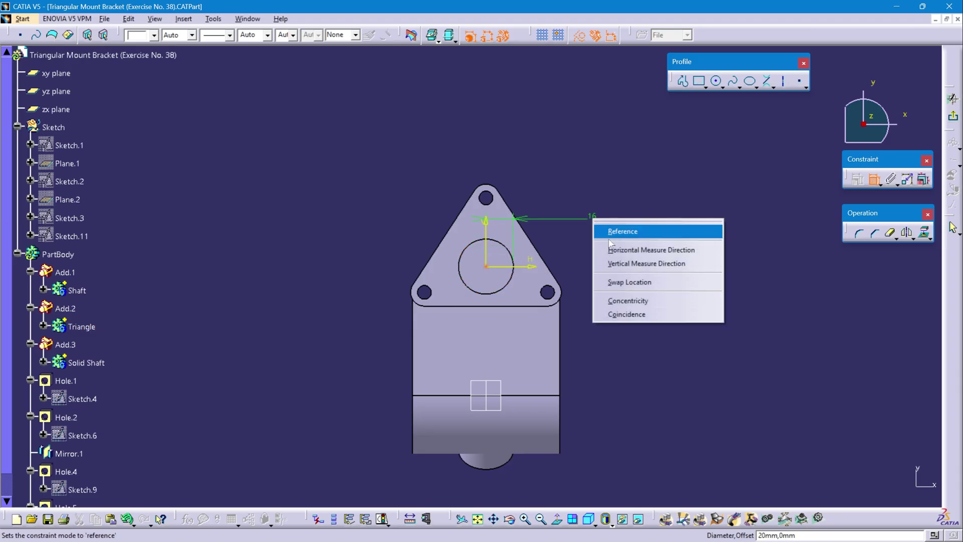
{"action": "left_click", "coordinate": [641, 301]}
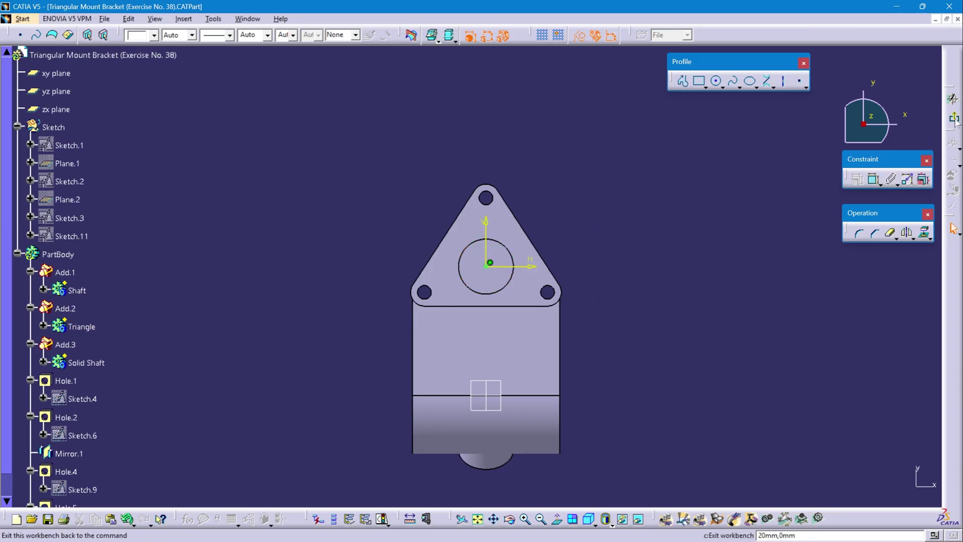
{"action": "left_click", "coordinate": [954, 119]}
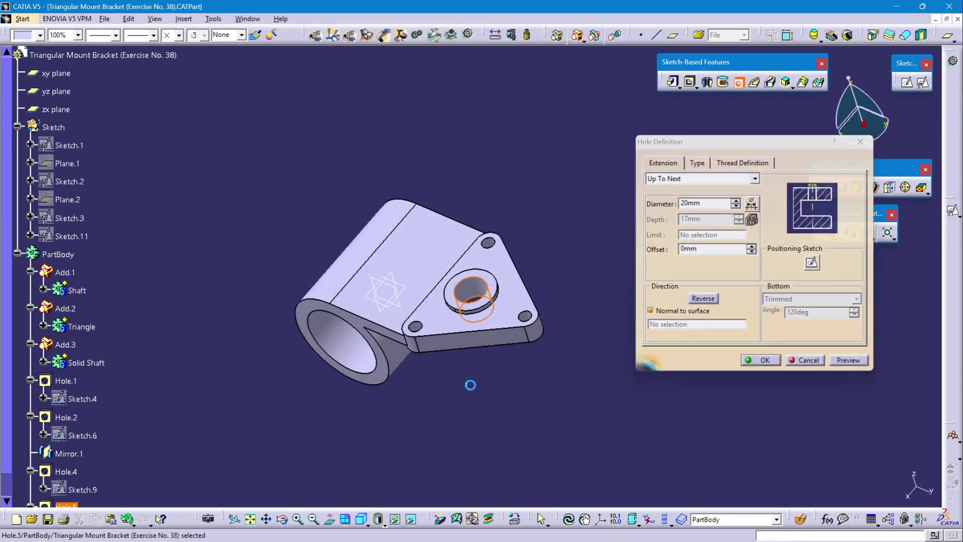
{"action": "key", "text": "Return"}
{"action": "left_click", "coordinate": [361, 519]}
{"action": "left_click", "coordinate": [251, 520]}
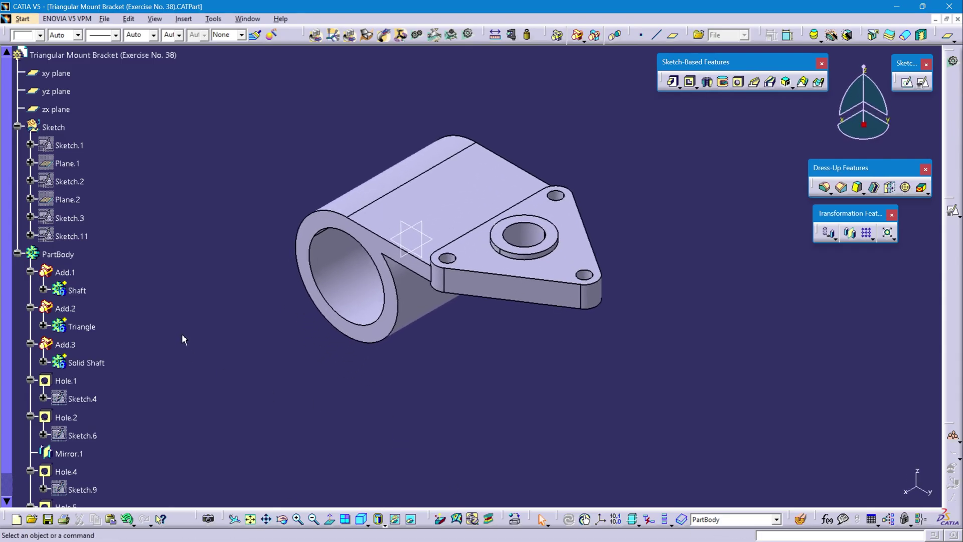
Make PartBody the work object and start a hole on the Solid Shaft's end face.
{"action": "scroll", "coordinate": [185, 341], "scroll_direction": "down", "scroll_amount": 3}
{"action": "scroll", "coordinate": [180, 312], "scroll_direction": "up", "scroll_amount": 1}
{"action": "left_click", "coordinate": [58, 161]}
{"action": "right_click", "coordinate": [59, 161]}
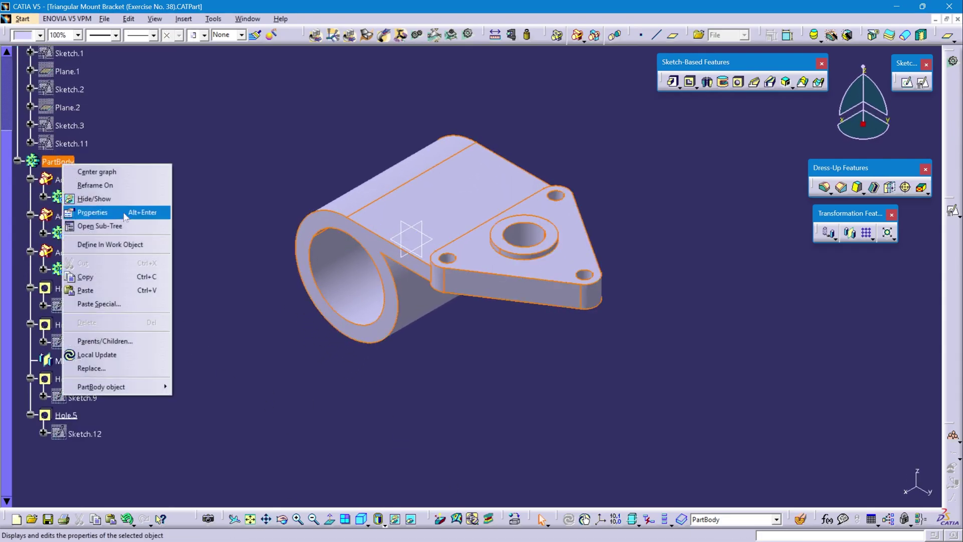
{"action": "left_click", "coordinate": [113, 245]}
{"action": "middle_click_drag", "start_coordinate": [293, 331], "coordinate": [402, 417]}
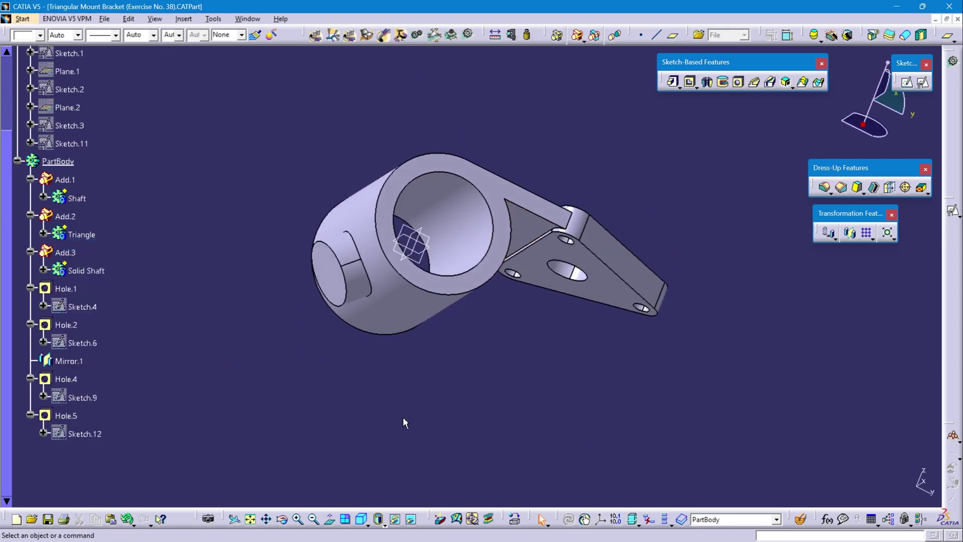
{"action": "left_click", "coordinate": [334, 273]}
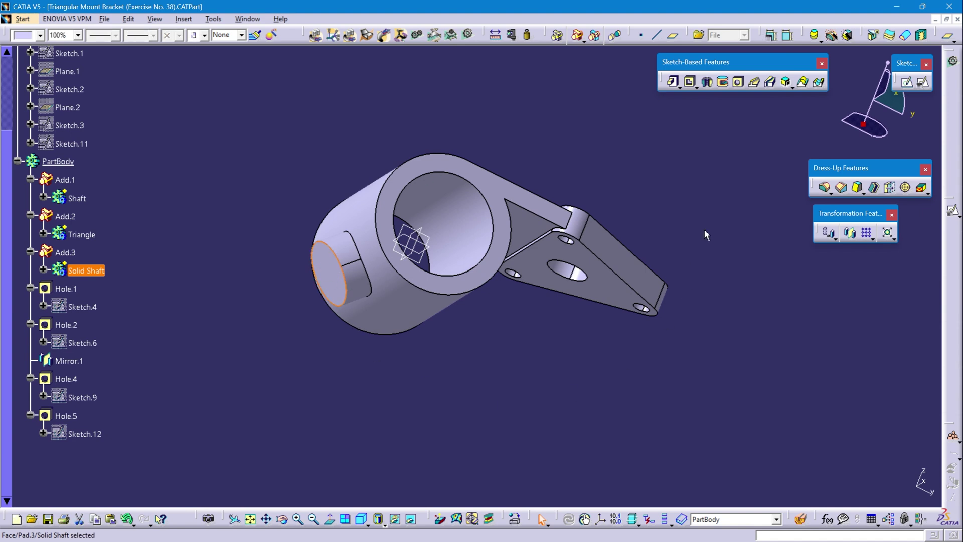
{"action": "left_click", "coordinate": [737, 82]}
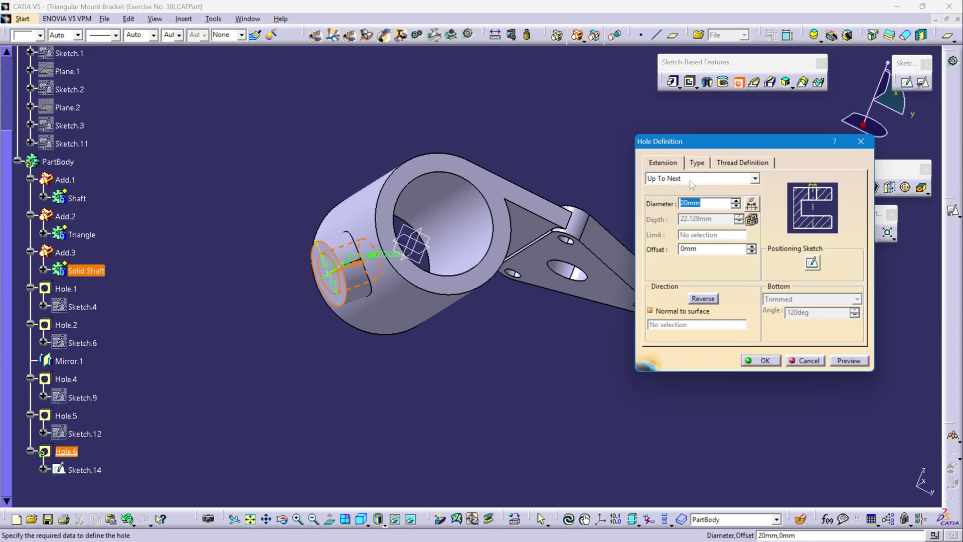
Thread the hole: Support Depth bottom, Metric Thin Pitch standard, M18x1.5 size.
{"action": "left_click", "coordinate": [765, 163]}
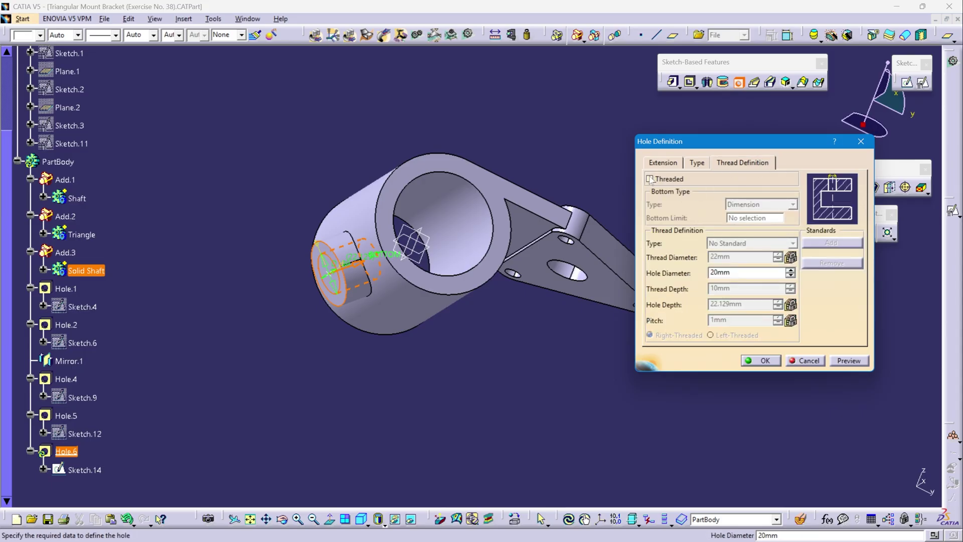
{"action": "left_click", "coordinate": [650, 179]}
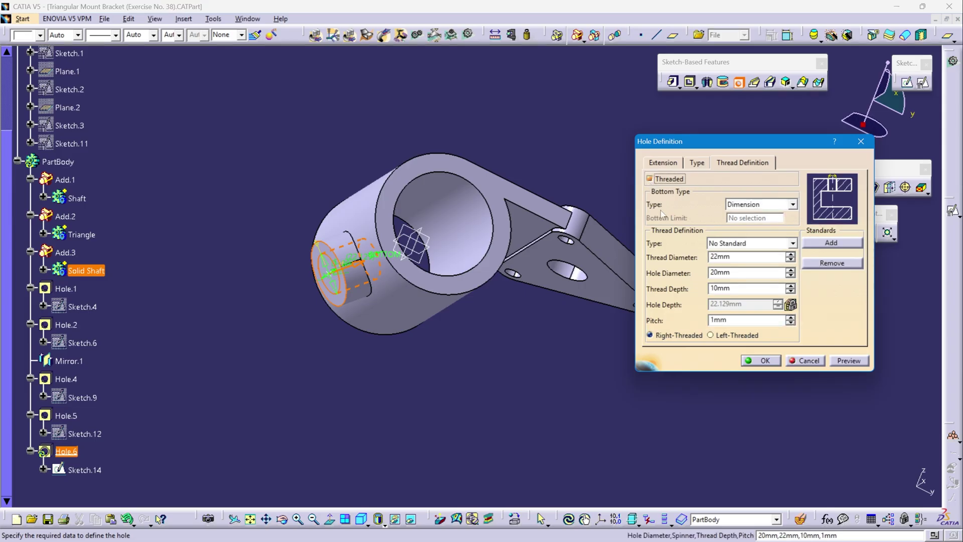
{"action": "left_click", "coordinate": [794, 205]}
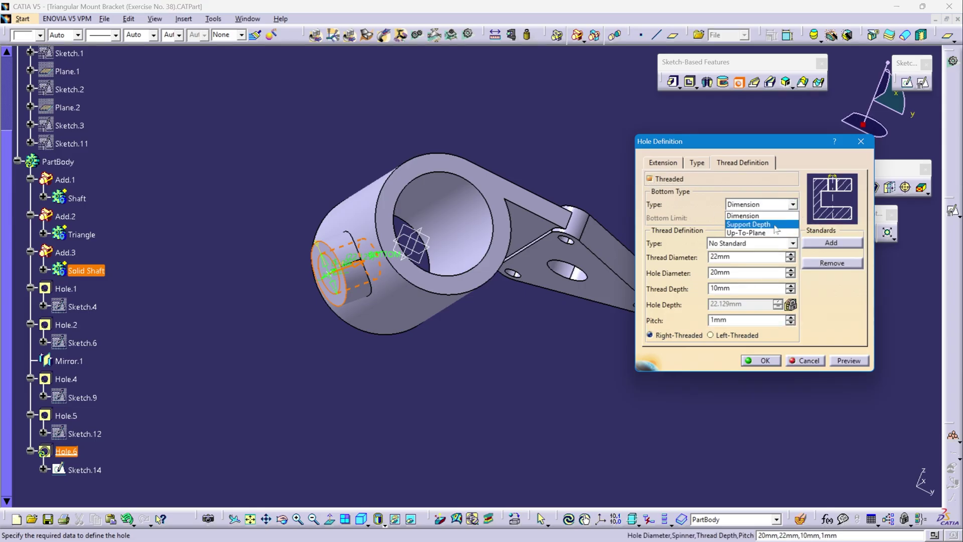
{"action": "left_click", "coordinate": [776, 230]}
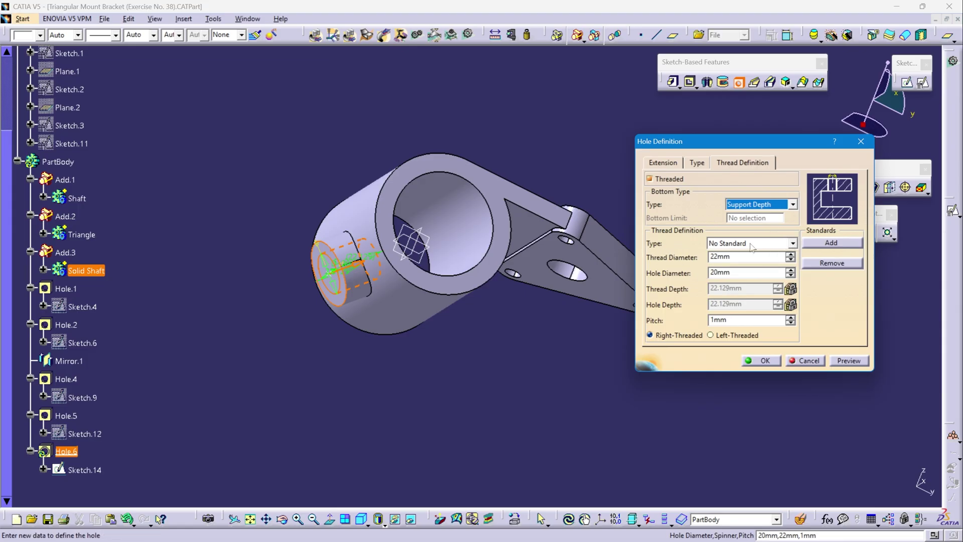
{"action": "left_click", "coordinate": [792, 242]}
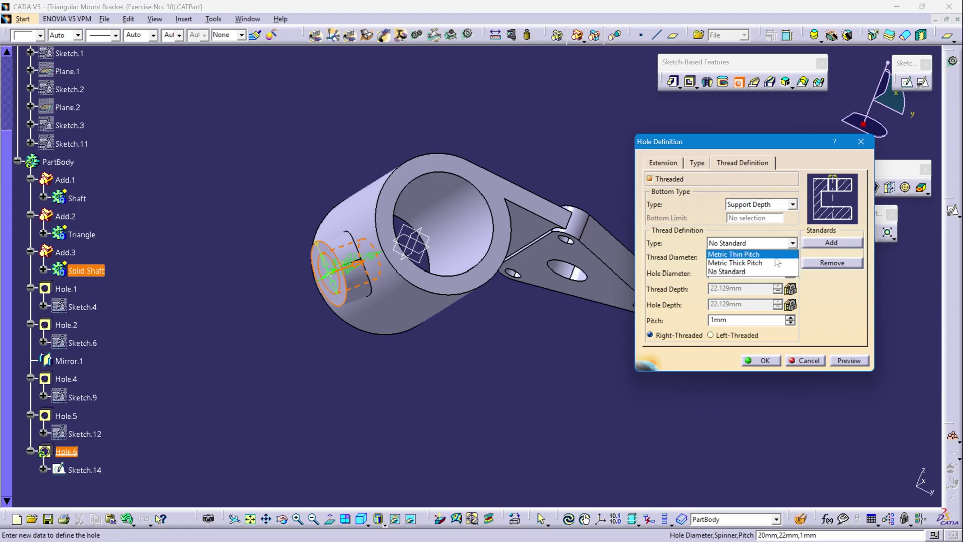
{"action": "left_click", "coordinate": [738, 254]}
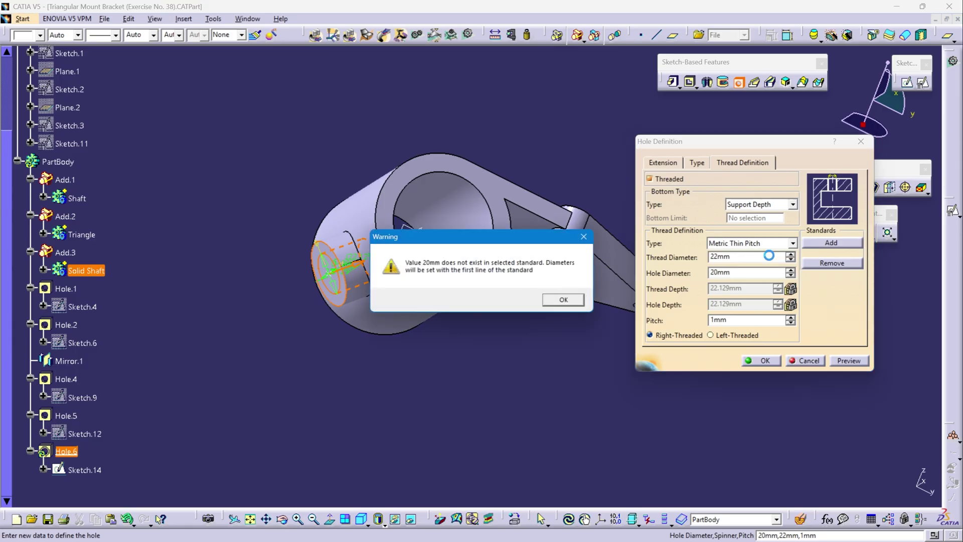
{"action": "left_click", "coordinate": [563, 300]}
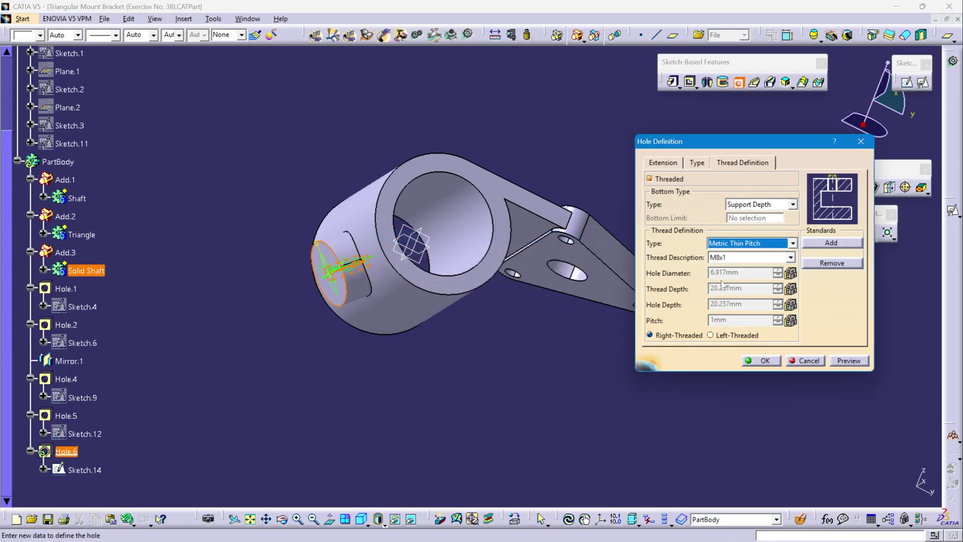
{"action": "left_click", "coordinate": [791, 258]}
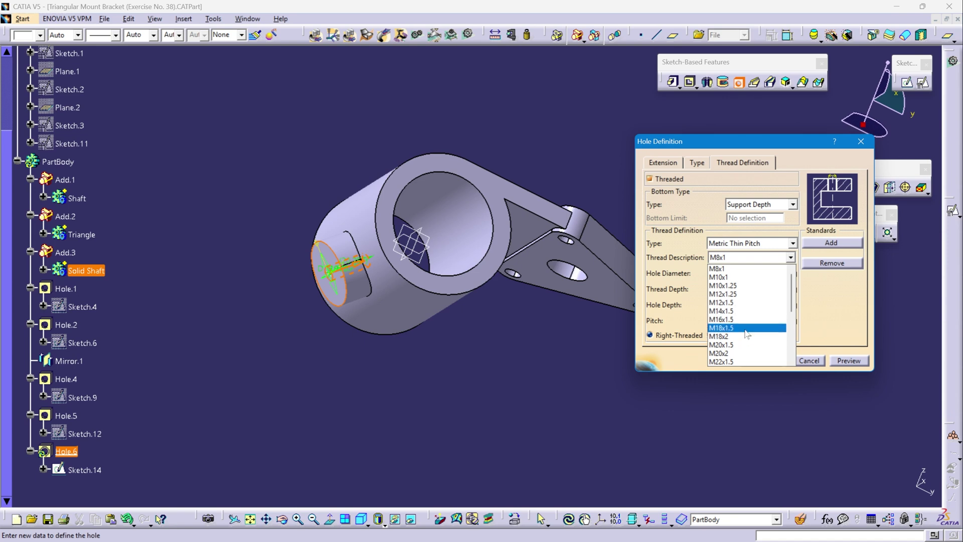
{"action": "left_click", "coordinate": [744, 327]}
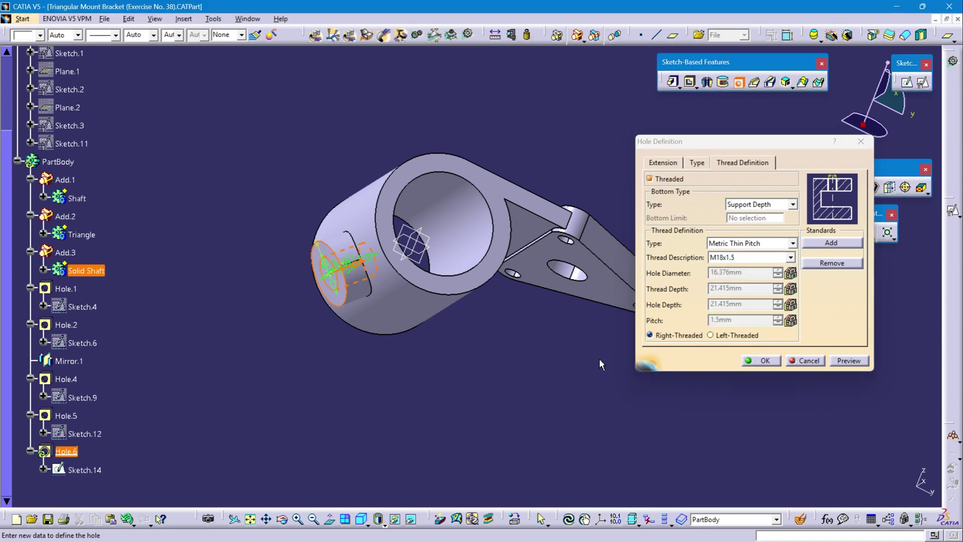
{"action": "left_click", "coordinate": [843, 362]}
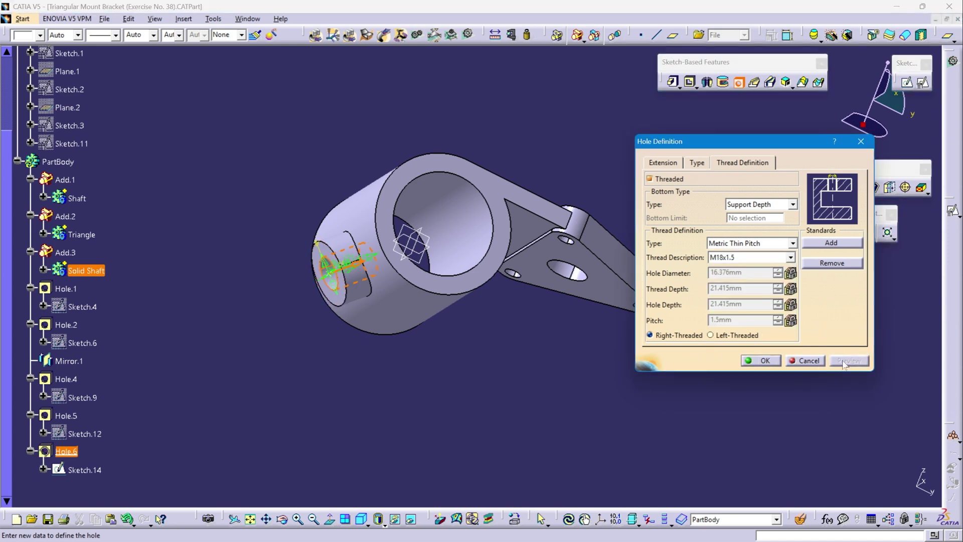
{"action": "left_click", "coordinate": [762, 360]}
{"action": "middle_click_drag", "start_coordinate": [548, 391], "coordinate": [276, 196]}
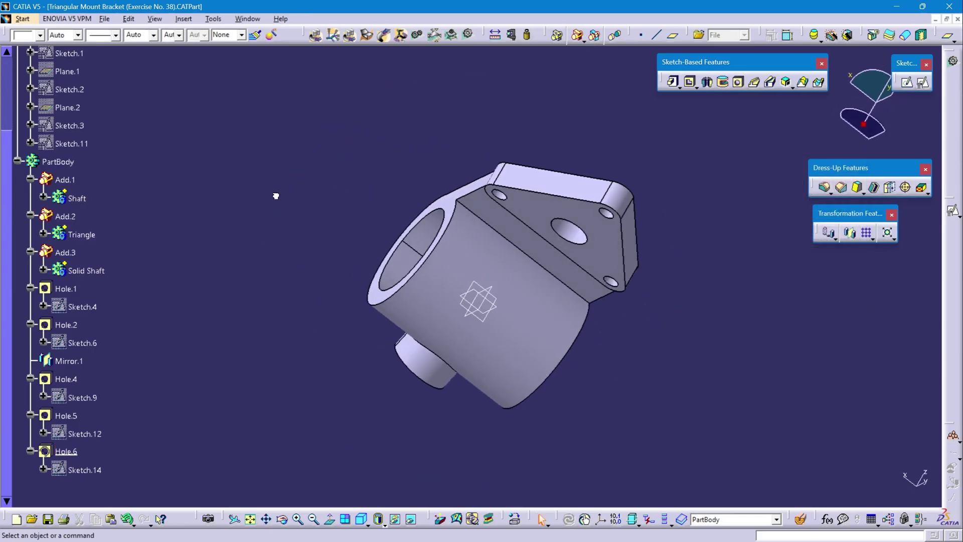
In PartBody, round the web-to-shaft junction edge with a 5 mm edge fillet.
{"action": "right_click", "coordinate": [56, 163]}
{"action": "left_click", "coordinate": [100, 243]}
{"action": "left_click", "coordinate": [824, 187]}
{"action": "middle_click_drag", "start_coordinate": [577, 326], "coordinate": [459, 203]}
{"action": "left_click", "coordinate": [546, 308]}
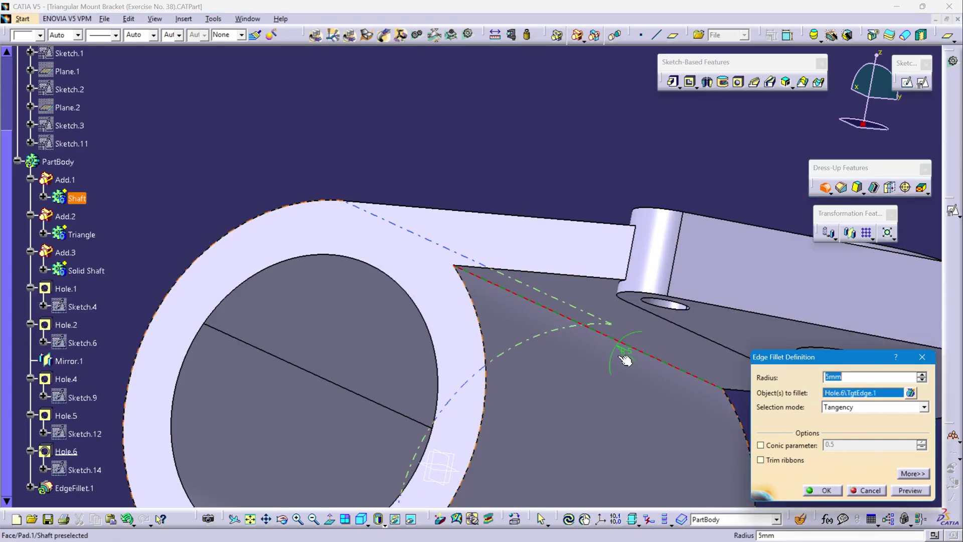
{"action": "type", "text": "5"}
{"action": "left_click", "coordinate": [826, 490]}
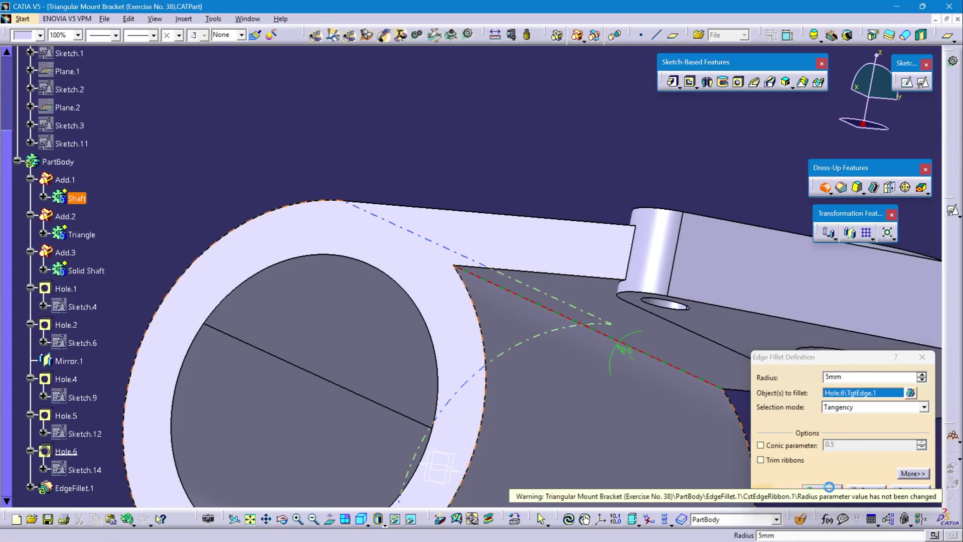
{"action": "middle_click_drag", "start_coordinate": [477, 152], "coordinate": [399, 498]}
{"action": "left_click", "coordinate": [362, 519]}
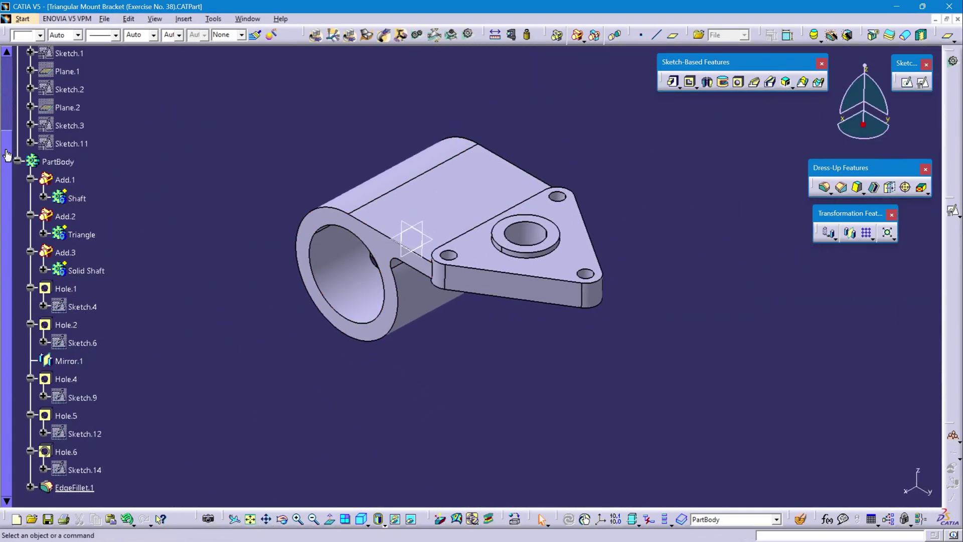
Collapse the PartBody and Sketch tree branches and show the bracket isometrically.
{"action": "left_click", "coordinate": [17, 161]}
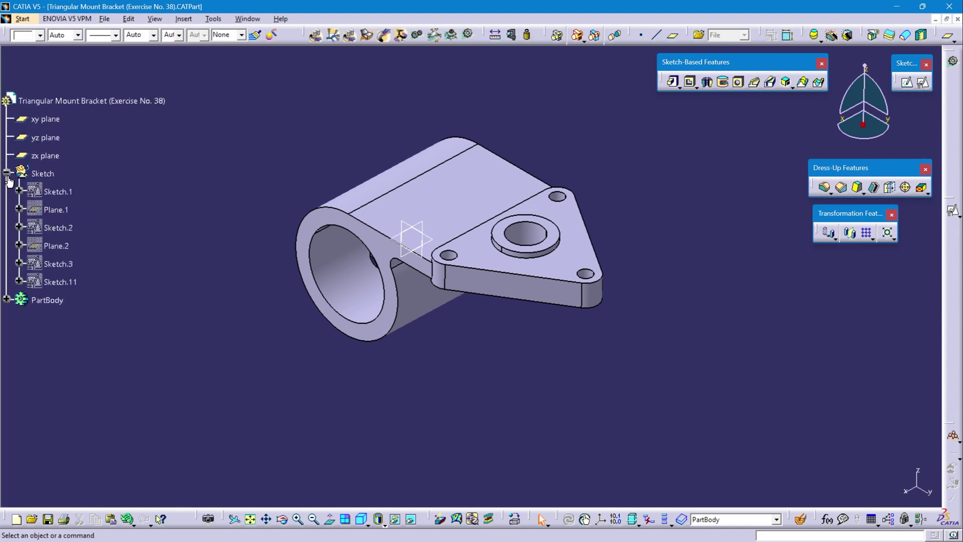
{"action": "left_click", "coordinate": [7, 173]}
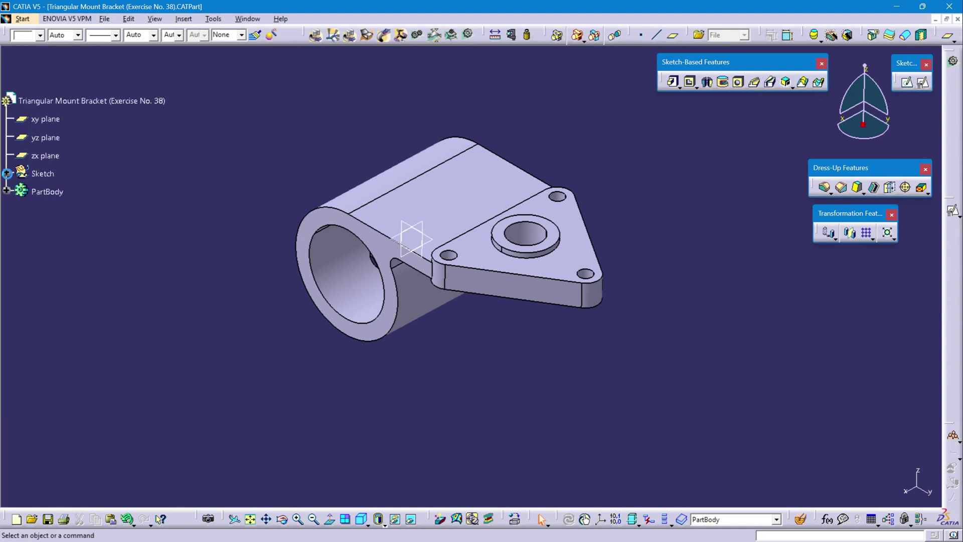
{"action": "left_click", "coordinate": [362, 518]}
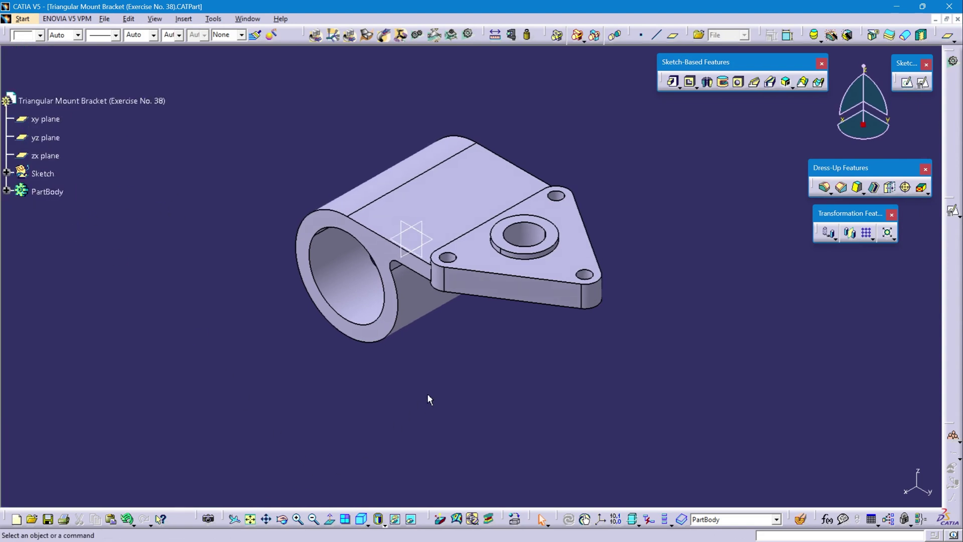